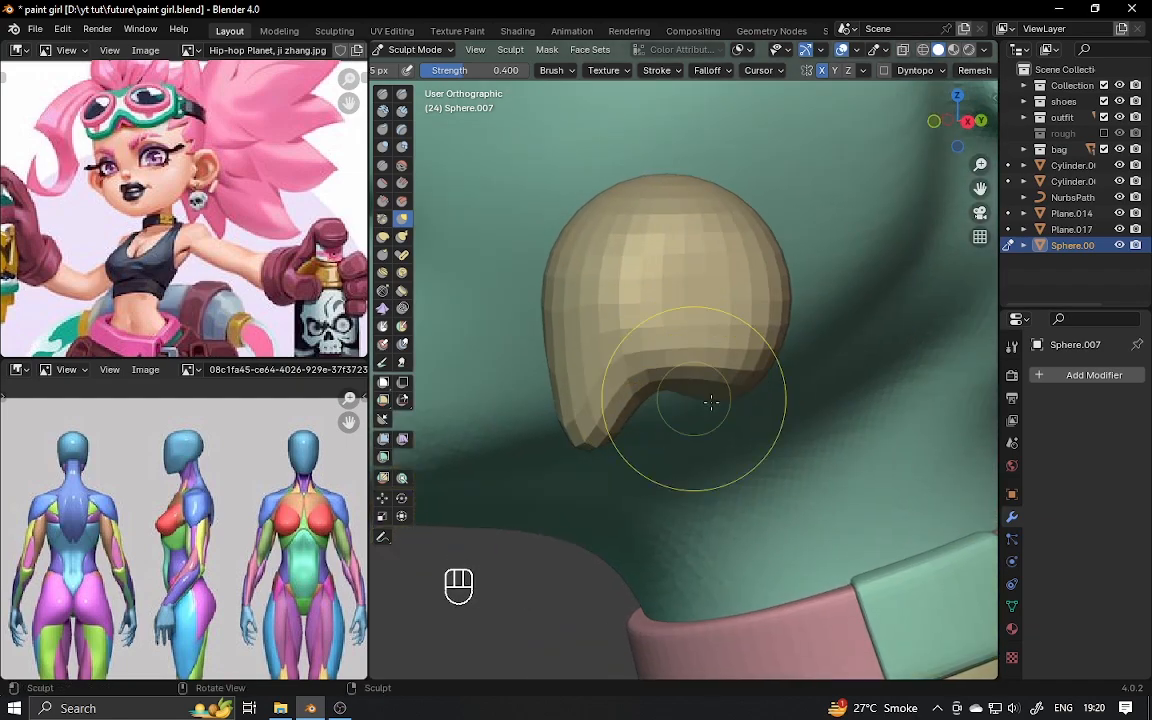
# Shape the sphere into a basic skull with a narrowed, protruding jaw using the Grab brush.
pyautogui.moveTo(716, 350)
pyautogui.keyDown('alt'); pyautogui.mouseDown()
pyautogui.moveTo(676, 285)
pyautogui.moveTo(689, 253)
pyautogui.moveTo(791, 290)
pyautogui.moveTo(753, 275)
pyautogui.moveTo(588, 265)
pyautogui.mouseUp(); pyautogui.keyUp('alt')
pyautogui.keyDown('ctrl'); pyautogui.keyDown('alt'); pyautogui.moveTo(588, 265); pyautogui.dragTo(586, 311); pyautogui.keyUp('alt'); pyautogui.keyUp('ctrl')
pyautogui.moveTo(566, 416)
pyautogui.keyDown('ctrl'); pyautogui.keyDown('alt'); pyautogui.mouseDown()
pyautogui.moveTo(563, 393)
pyautogui.moveTo(578, 389)
pyautogui.moveTo(738, 417)
pyautogui.moveTo(761, 397)
pyautogui.moveTo(712, 391)
pyautogui.moveTo(673, 360)
pyautogui.moveTo(674, 387)
pyautogui.moveTo(645, 321)
pyautogui.moveTo(567, 343)
pyautogui.moveTo(743, 319)
pyautogui.moveTo(703, 269)
pyautogui.moveTo(769, 234)
pyautogui.moveTo(838, 234)
pyautogui.moveTo(789, 370)
pyautogui.moveTo(818, 353)
pyautogui.mouseUp(); pyautogui.keyUp('alt'); pyautogui.keyUp('ctrl')
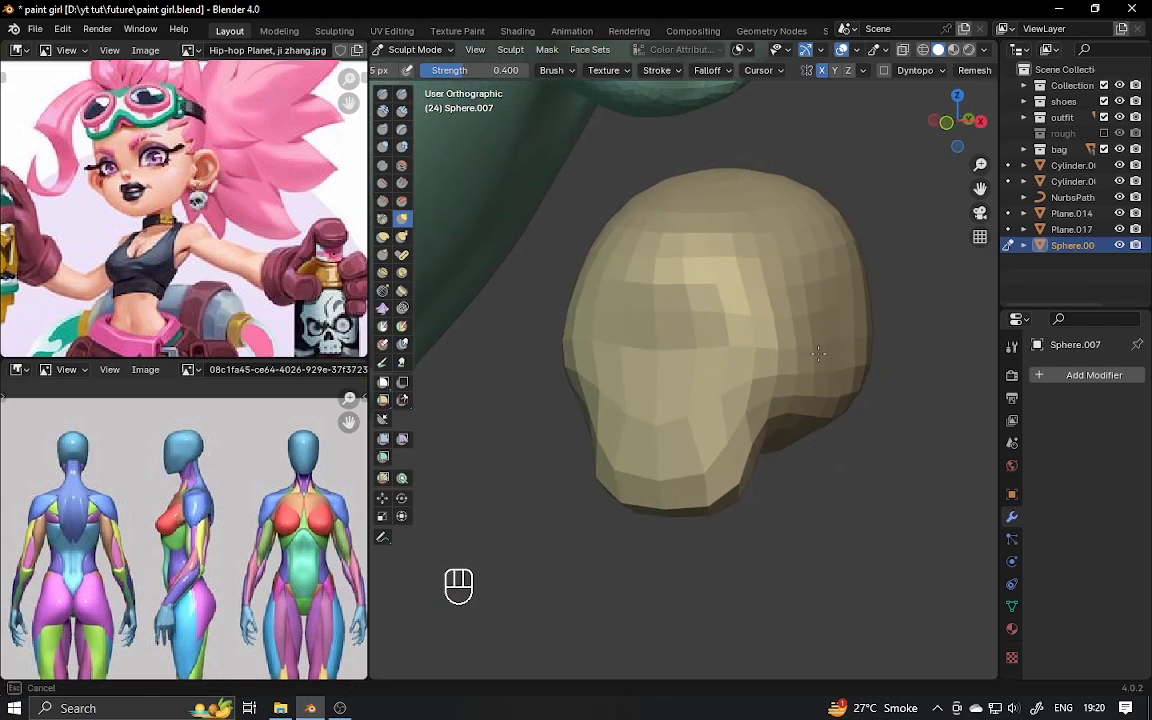
pyautogui.moveTo(818, 353); pyautogui.dragTo(870, 362, button='middle')
pyautogui.moveTo(829, 386); pyautogui.dragTo(803, 397)
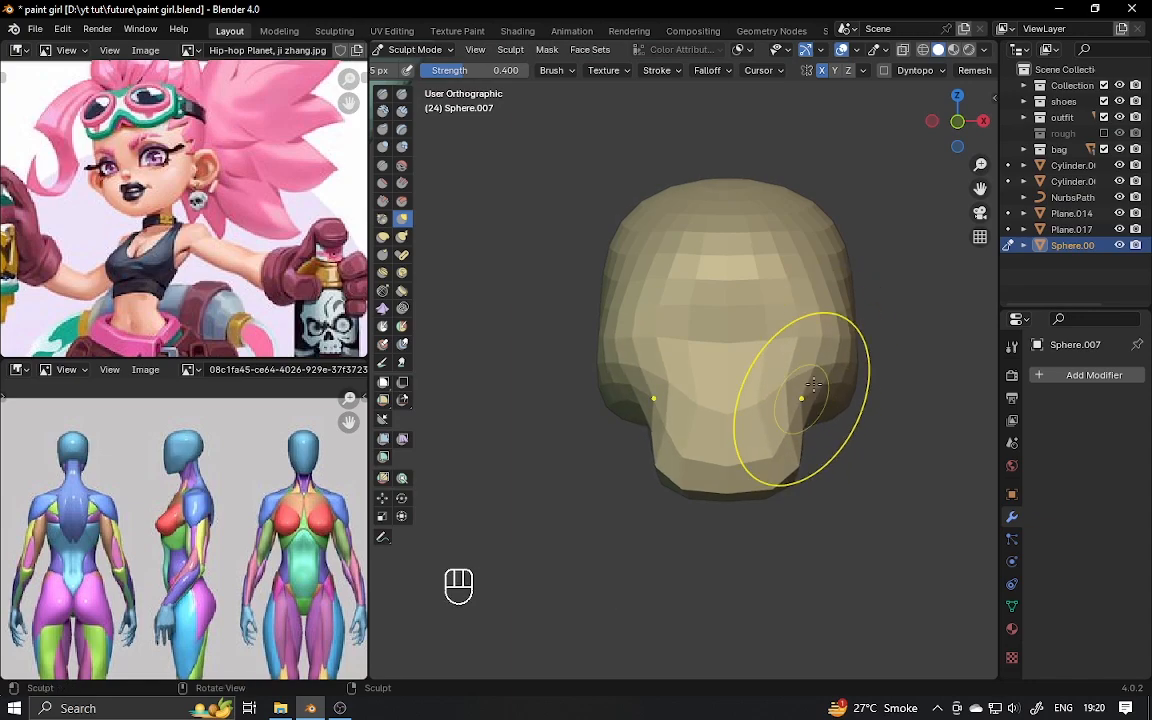
# Carve the mirrored eye sockets and brow recesses into the skull's face with a resized Clay Strips brush.
pyautogui.press('f')
pyautogui.click(720, 319)
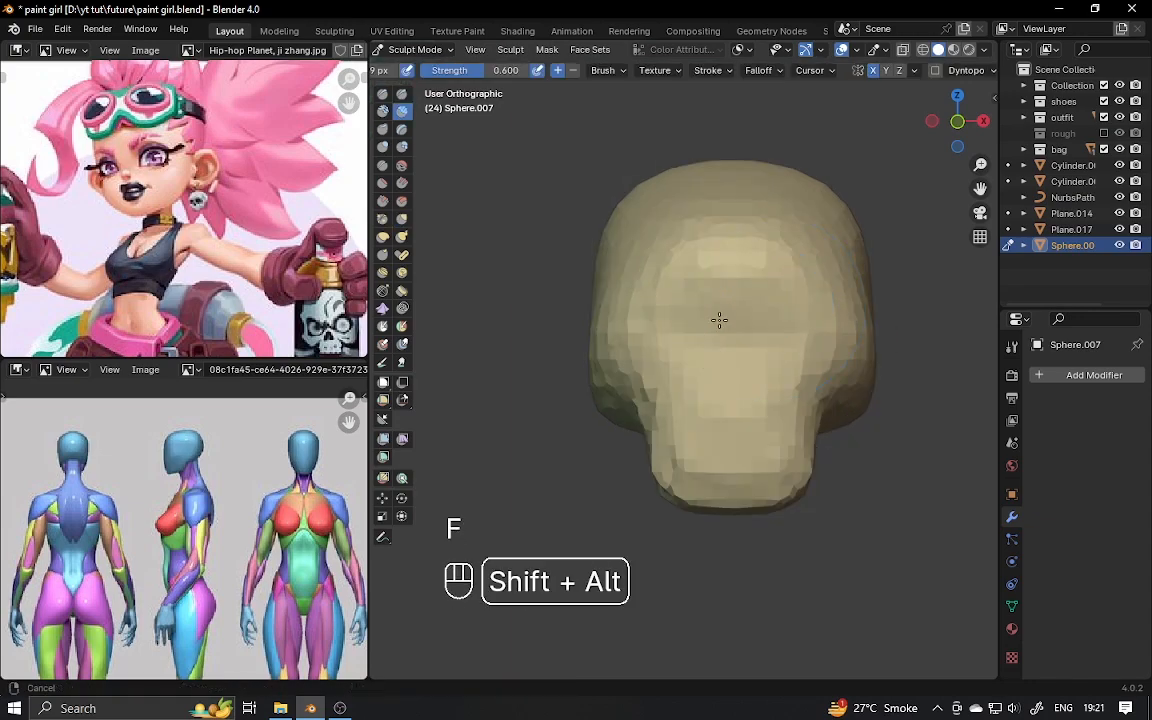
pyautogui.moveTo(720, 319)
pyautogui.keyDown('alt'); pyautogui.keyDown('shift'); pyautogui.mouseDown()
pyautogui.moveTo(700, 312)
pyautogui.moveTo(711, 304)
pyautogui.moveTo(639, 320)
pyautogui.mouseUp(); pyautogui.keyUp('shift'); pyautogui.keyUp('alt')
pyautogui.press('f')
pyautogui.click(688, 304)
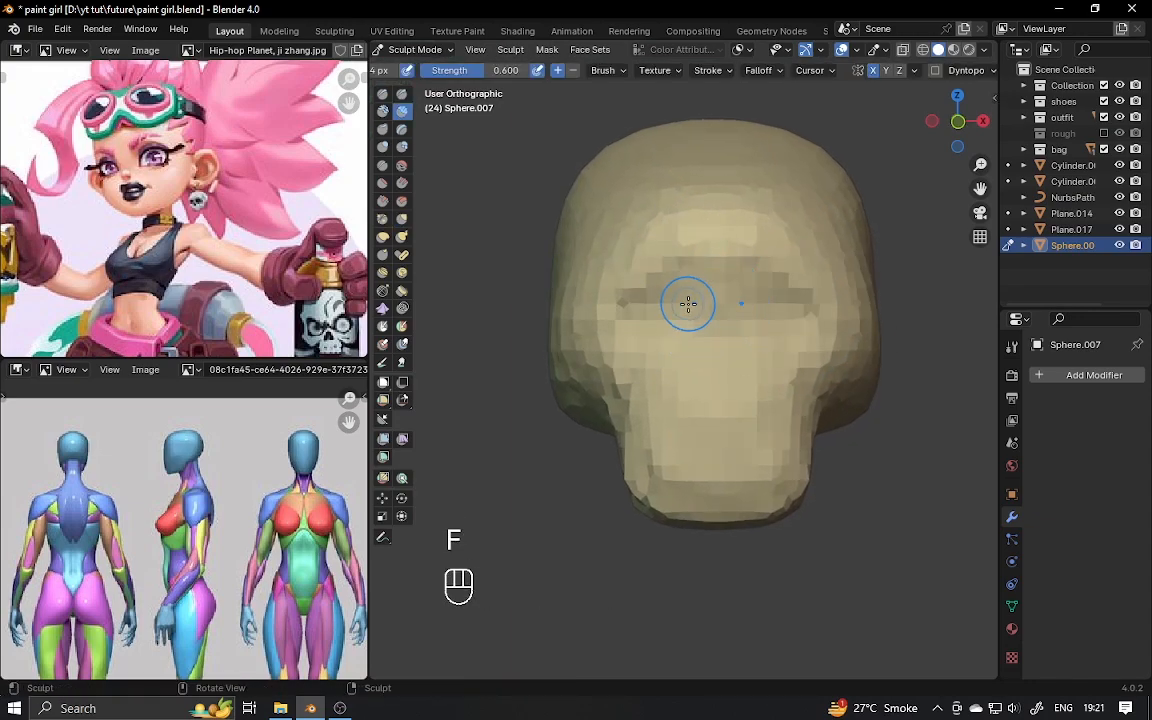
pyautogui.press('f')
pyautogui.click(695, 304)
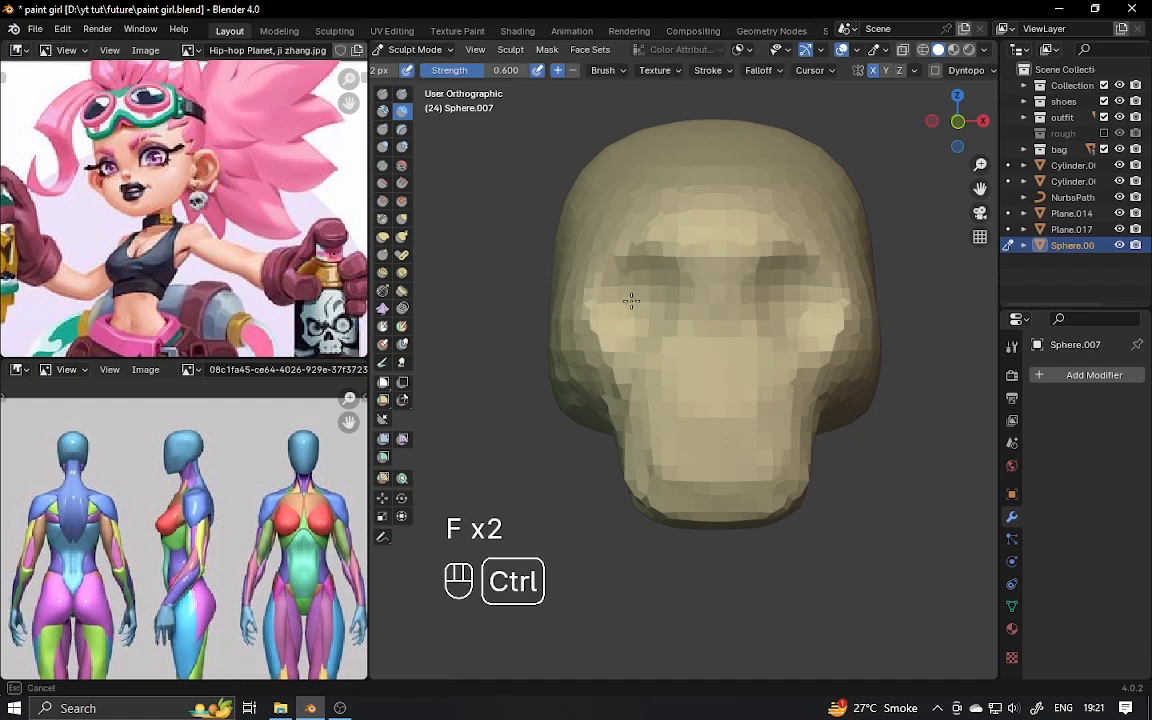
pyautogui.keyDown('ctrl'); pyautogui.moveTo(677, 298); pyautogui.dragTo(706, 334); pyautogui.keyUp('ctrl')
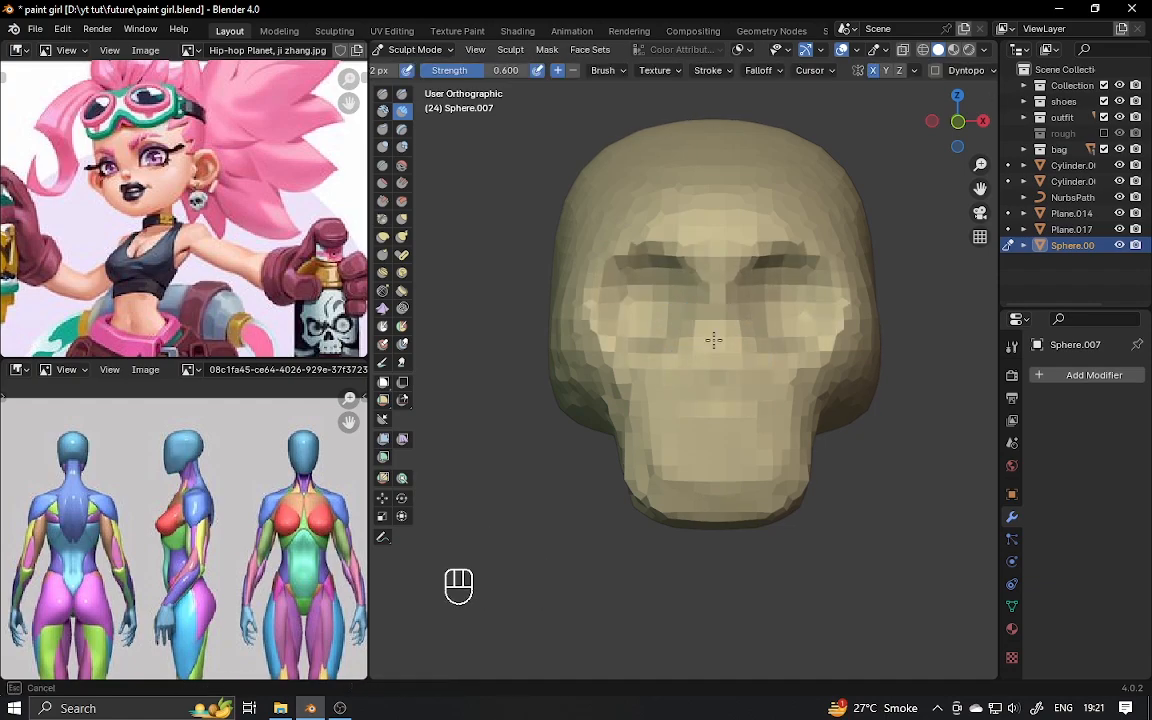
pyautogui.keyDown('ctrl'); pyautogui.moveTo(652, 280); pyautogui.dragTo(650, 296); pyautogui.keyUp('ctrl')
# Sculpt the temple and the hollow beneath the cheekbone with the Clay Strips brush.
pyautogui.moveTo(650, 296)
pyautogui.keyDown('alt'); pyautogui.mouseDown()
pyautogui.moveTo(684, 309)
pyautogui.moveTo(656, 312)
pyautogui.mouseUp(); pyautogui.keyUp('alt')
pyautogui.keyDown('alt'); pyautogui.moveTo(780, 382); pyautogui.dragTo(702, 391); pyautogui.keyUp('alt')
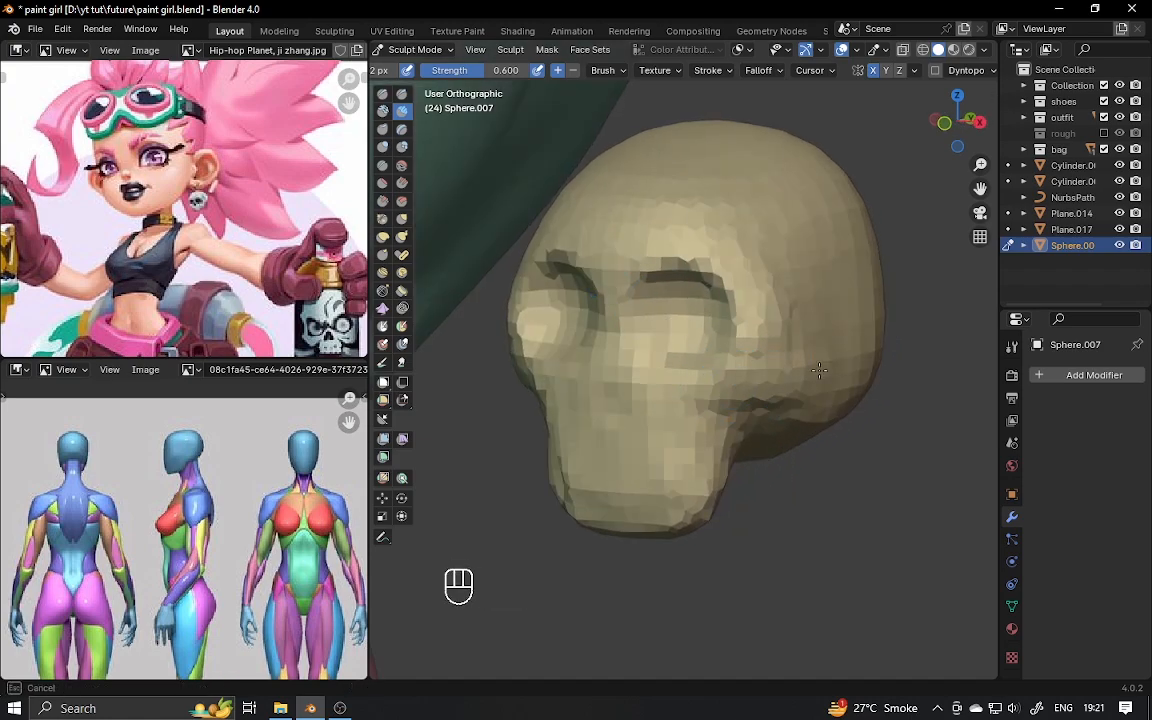
pyautogui.moveTo(782, 362); pyautogui.dragTo(773, 343, button='middle')
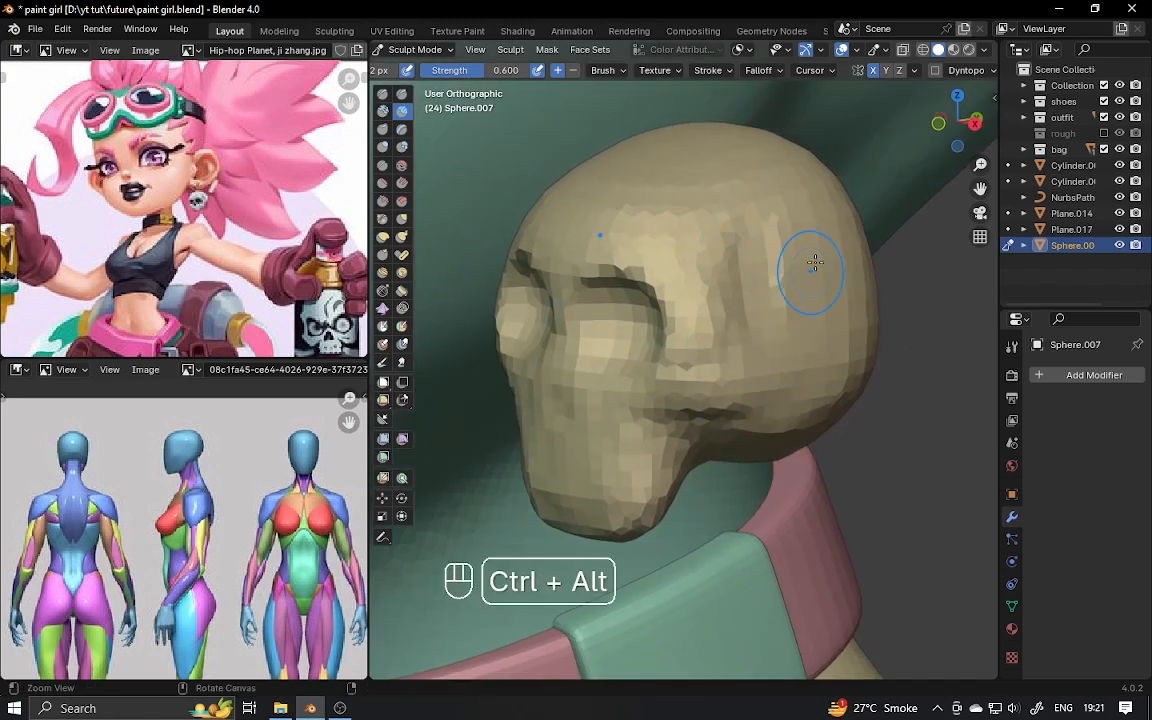
pyautogui.moveTo(807, 267)
pyautogui.keyDown('alt'); pyautogui.mouseDown()
pyautogui.moveTo(648, 278)
pyautogui.moveTo(596, 265)
pyautogui.moveTo(666, 326)
pyautogui.moveTo(699, 316)
pyautogui.moveTo(726, 365)
pyautogui.moveTo(745, 349)
pyautogui.mouseUp(); pyautogui.keyUp('alt')
# Build up and round the back and underside of the skull with a larger Clay Strips brush.
pyautogui.press('f')
pyautogui.click(722, 318)
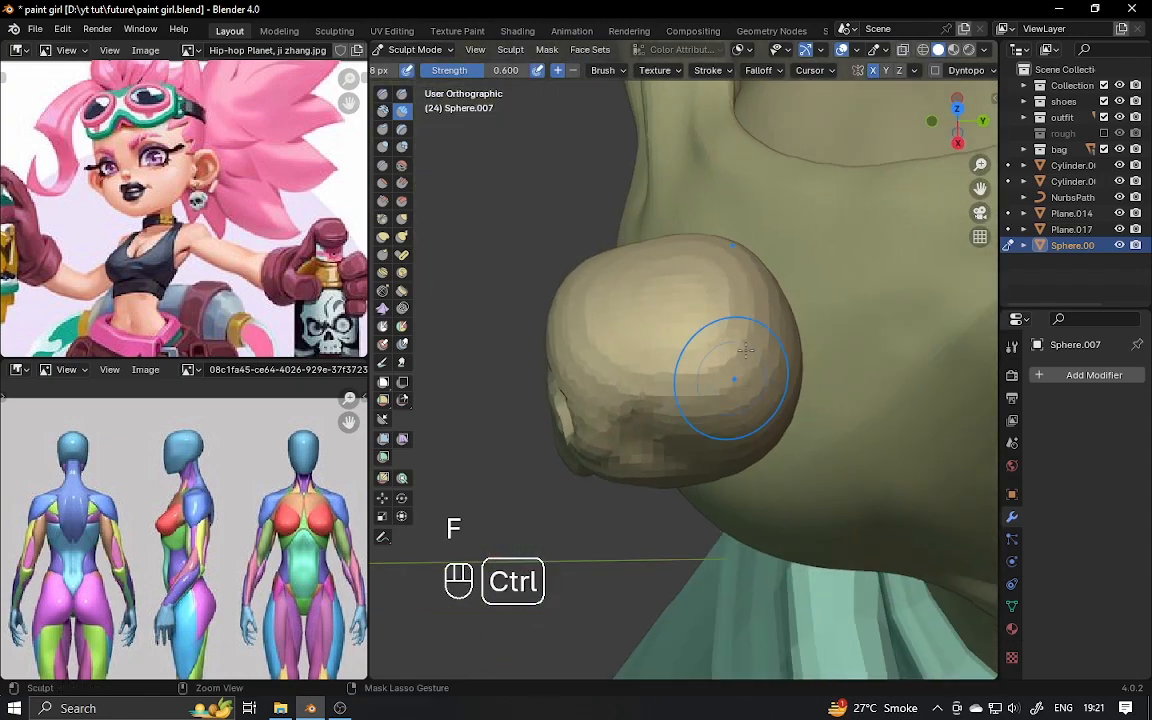
pyautogui.keyDown('alt'); pyautogui.moveTo(709, 426); pyautogui.dragTo(733, 272); pyautogui.keyUp('alt')
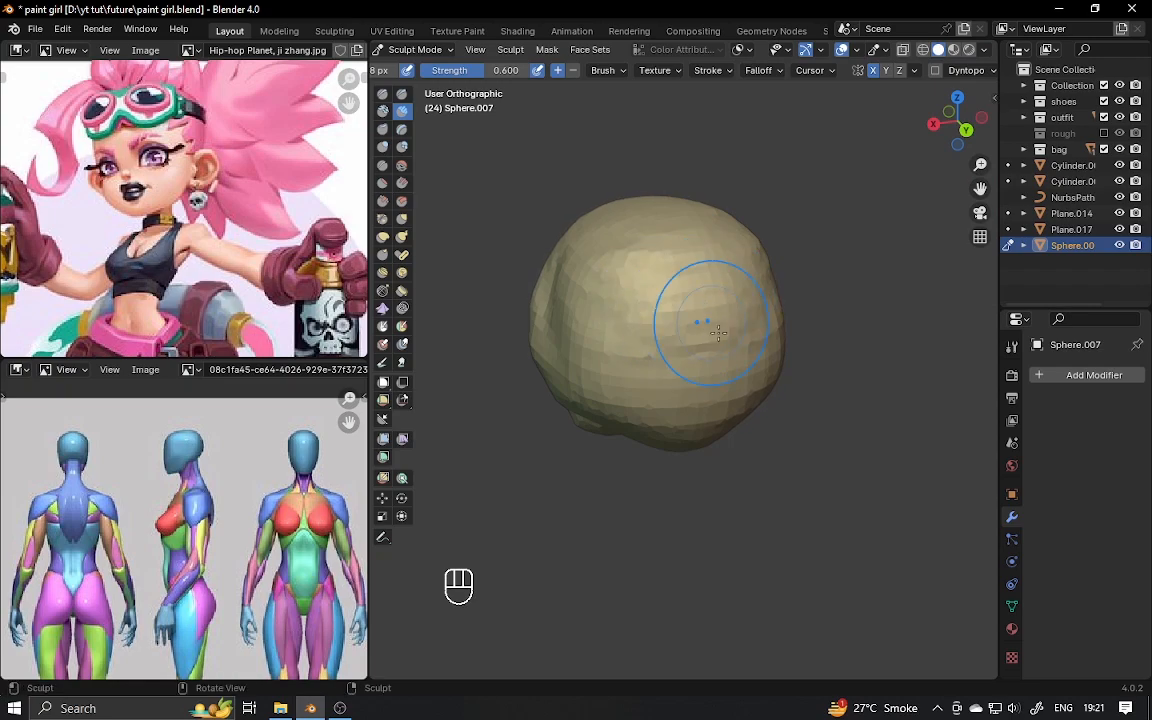
pyautogui.keyDown('alt'); pyautogui.moveTo(706, 369); pyautogui.dragTo(693, 352); pyautogui.keyUp('alt')
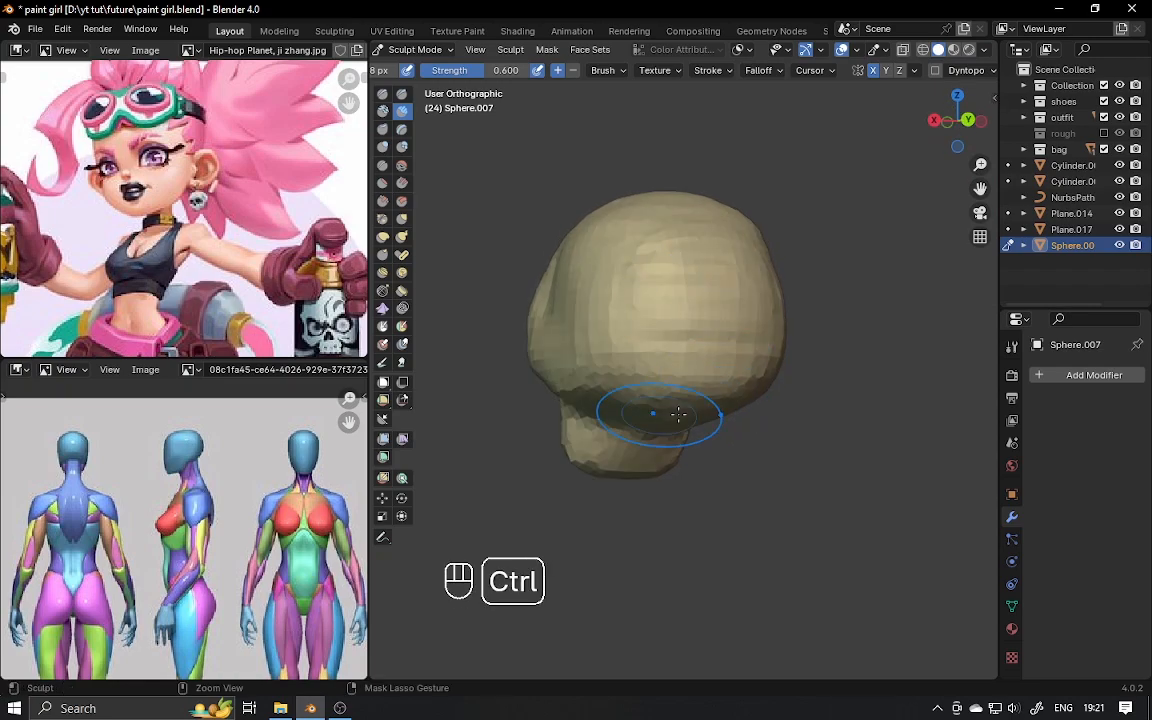
pyautogui.moveTo(678, 414)
pyautogui.keyDown('alt'); pyautogui.mouseDown()
pyautogui.moveTo(715, 408)
pyautogui.moveTo(700, 414)
pyautogui.mouseUp(); pyautogui.keyUp('alt')
pyautogui.keyDown('alt'); pyautogui.moveTo(700, 414); pyautogui.dragTo(724, 388); pyautogui.keyUp('alt')
pyautogui.keyDown('ctrl'); pyautogui.moveTo(724, 388); pyautogui.dragTo(719, 383); pyautogui.keyUp('ctrl')
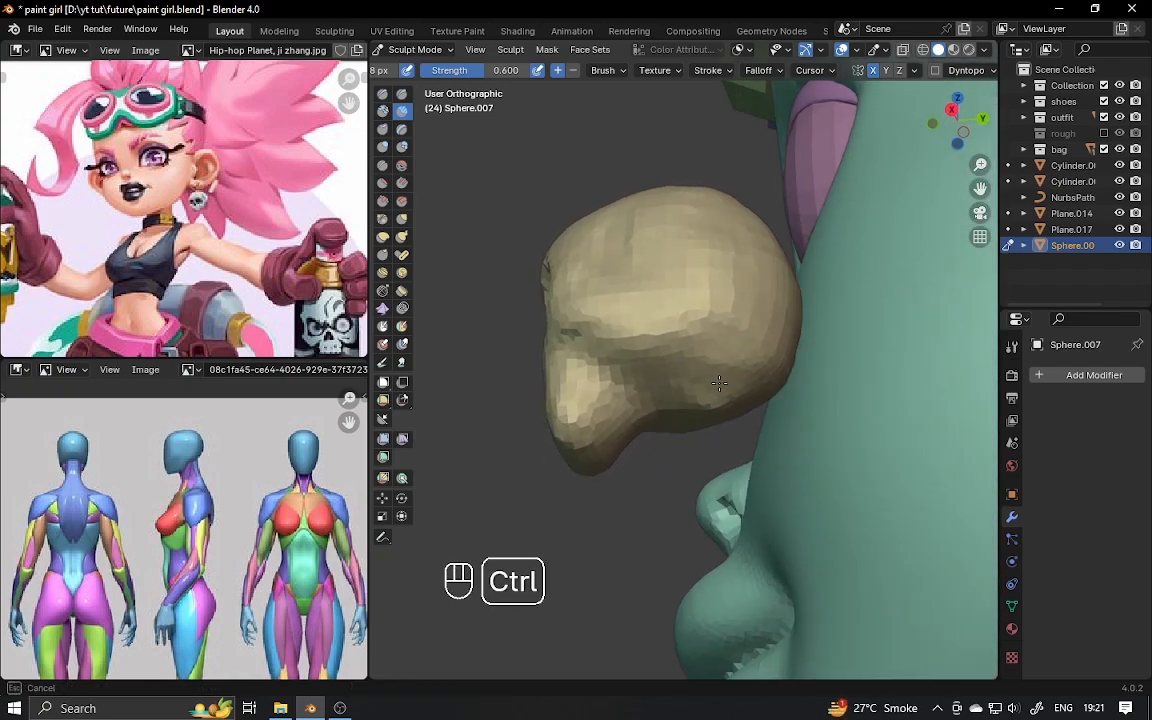
pyautogui.moveTo(652, 414)
pyautogui.keyDown('alt'); pyautogui.mouseDown()
pyautogui.moveTo(560, 399)
pyautogui.moveTo(617, 432)
pyautogui.moveTo(667, 433)
pyautogui.moveTo(689, 399)
pyautogui.mouseUp(); pyautogui.keyUp('alt')
# Reshape the jaw's profile and its junction with the cranium using a resized Grab brush.
pyautogui.press('g')
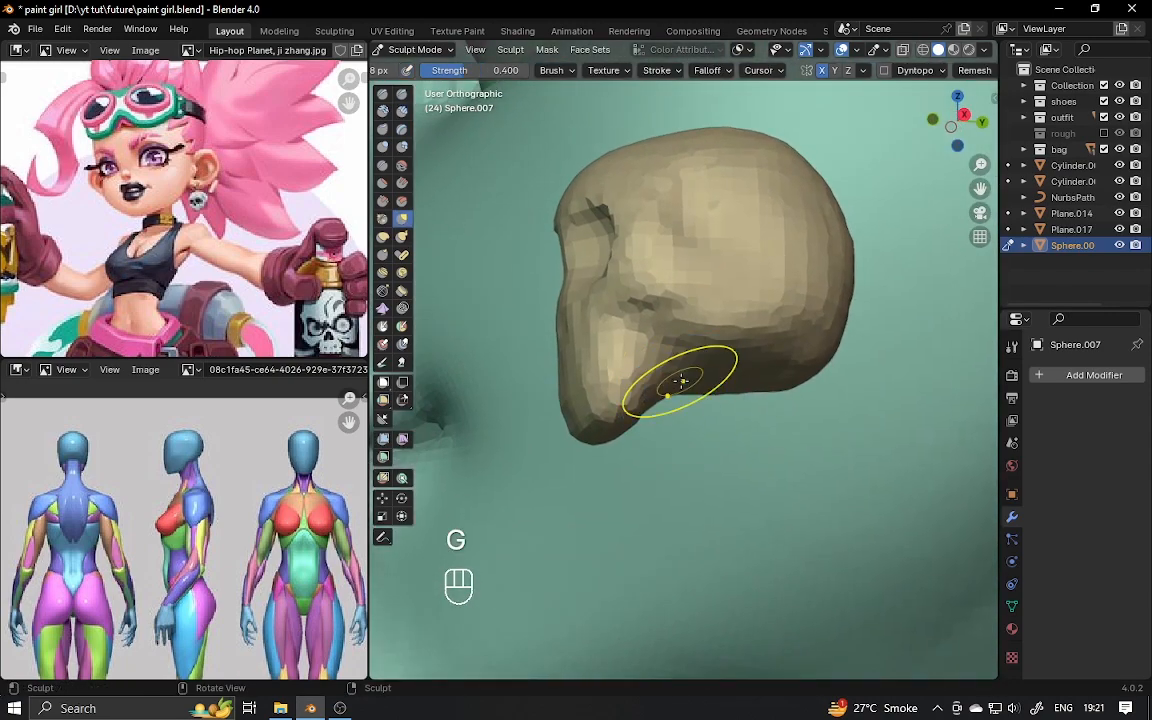
pyautogui.press('f')
pyautogui.click(704, 372)
pyautogui.moveTo(617, 424)
pyautogui.keyDown('alt'); pyautogui.mouseDown()
pyautogui.moveTo(745, 380)
pyautogui.moveTo(806, 345)
pyautogui.moveTo(838, 305)
pyautogui.mouseUp(); pyautogui.keyUp('alt')
pyautogui.moveTo(770, 354)
pyautogui.keyDown('alt'); pyautogui.mouseDown()
pyautogui.moveTo(828, 350)
pyautogui.moveTo(784, 355)
pyautogui.mouseUp(); pyautogui.keyUp('alt')
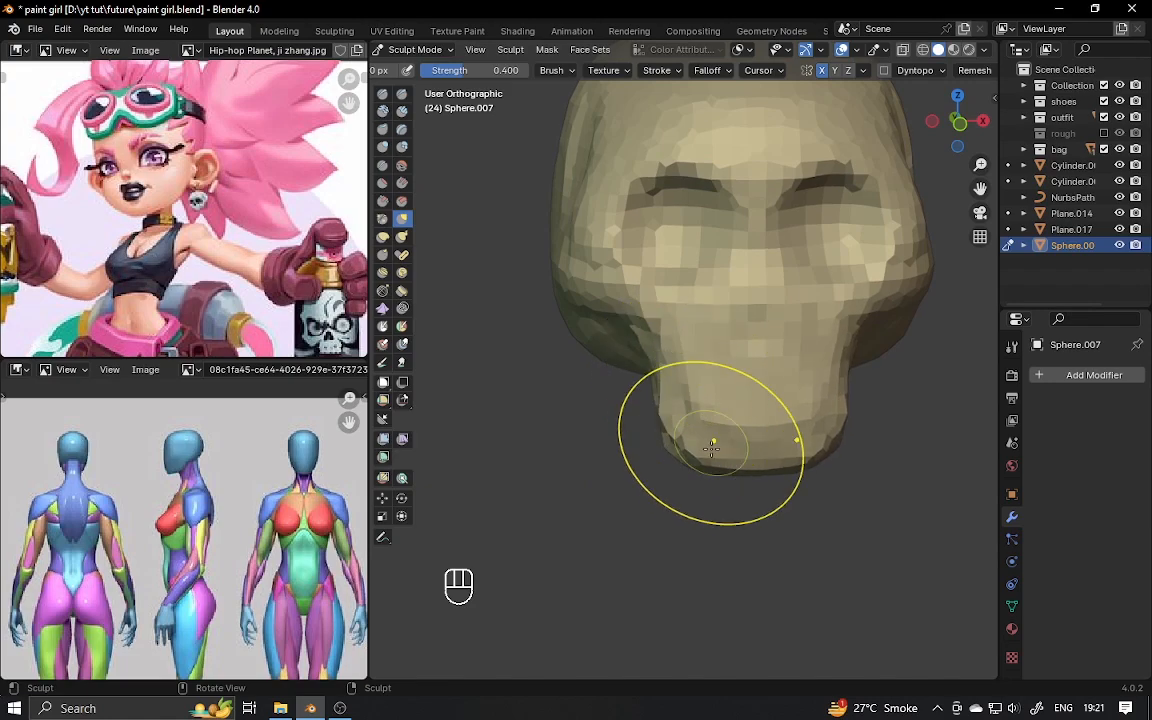
# Refine the shape of the chin, the jaw corners and the underside of the jaw with the Grab brush.
pyautogui.moveTo(711, 447)
pyautogui.mouseDown()
pyautogui.moveTo(818, 428)
pyautogui.moveTo(836, 405)
pyautogui.mouseUp()
pyautogui.keyDown('shift'); pyautogui.moveTo(836, 405); pyautogui.dragTo(820, 386, button='middle'); pyautogui.keyUp('shift')
pyautogui.moveTo(716, 404)
pyautogui.mouseDown(button='middle')
pyautogui.moveTo(776, 416)
pyautogui.moveTo(854, 396)
pyautogui.moveTo(807, 350)
pyautogui.moveTo(742, 367)
pyautogui.moveTo(758, 352)
pyautogui.moveTo(750, 385)
pyautogui.mouseUp(button='middle')
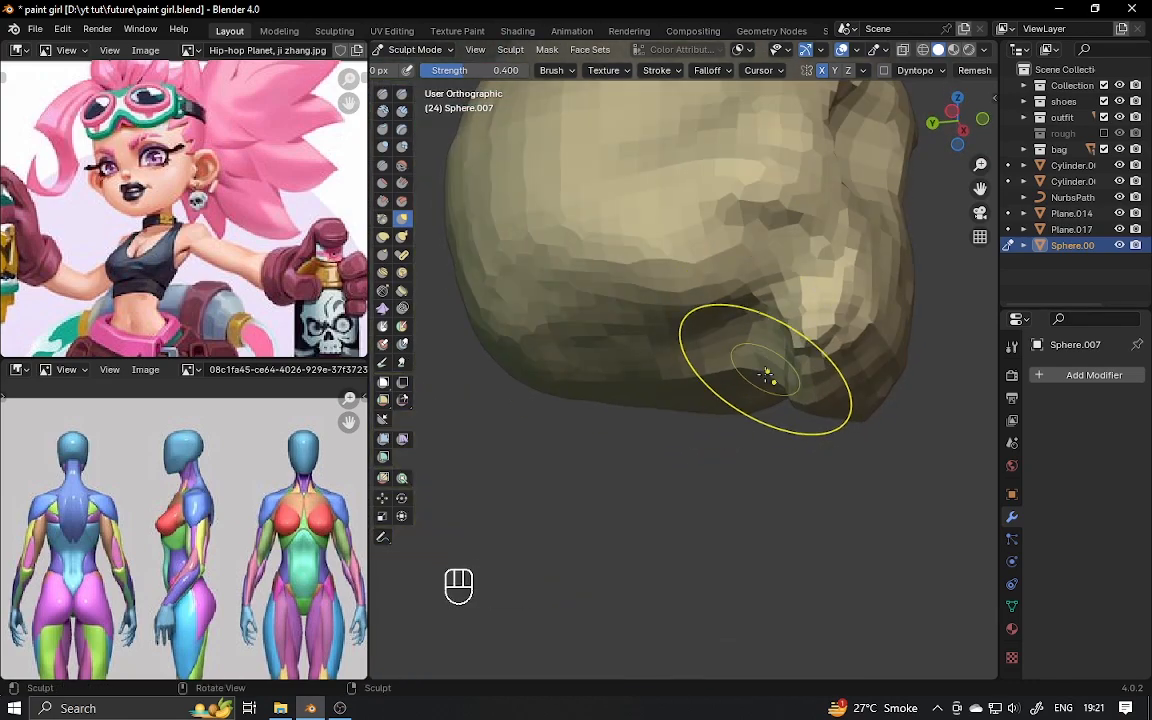
pyautogui.moveTo(766, 375)
pyautogui.keyDown('alt'); pyautogui.mouseDown()
pyautogui.moveTo(776, 328)
pyautogui.moveTo(772, 368)
pyautogui.mouseUp(); pyautogui.keyUp('alt')
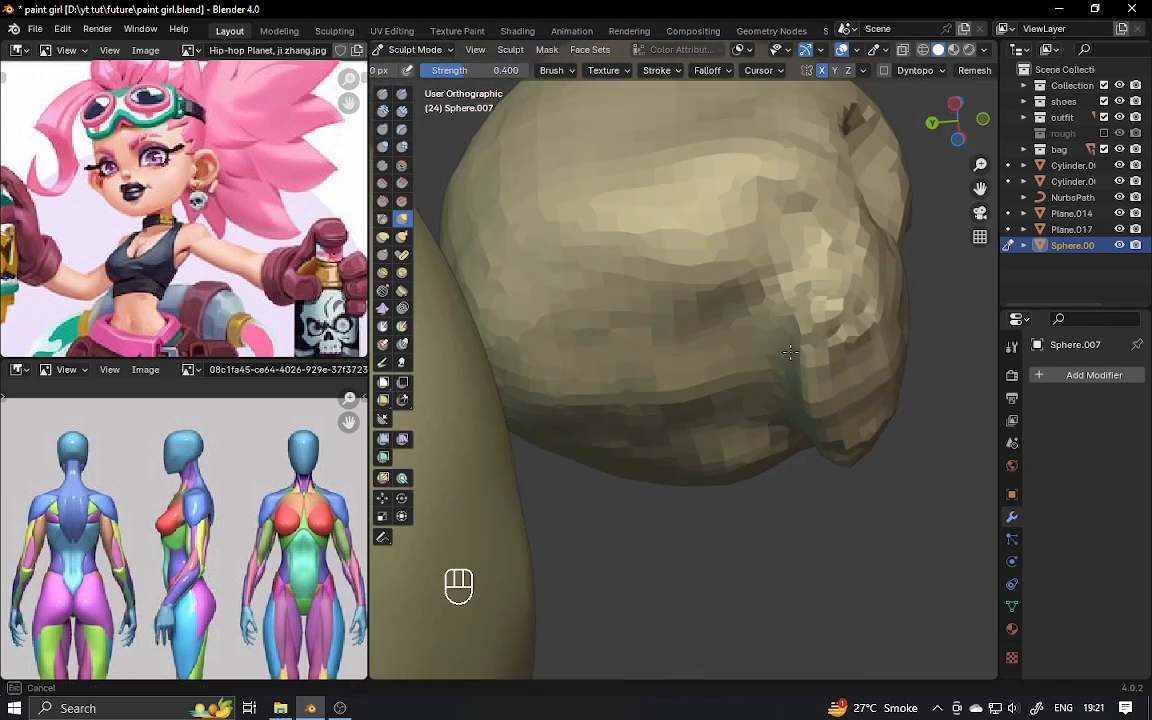
pyautogui.moveTo(790, 352)
pyautogui.keyDown('shift'); pyautogui.mouseDown(button='middle')
pyautogui.moveTo(845, 350)
pyautogui.moveTo(825, 362)
pyautogui.moveTo(788, 353)
pyautogui.mouseUp(button='middle'); pyautogui.keyUp('shift')
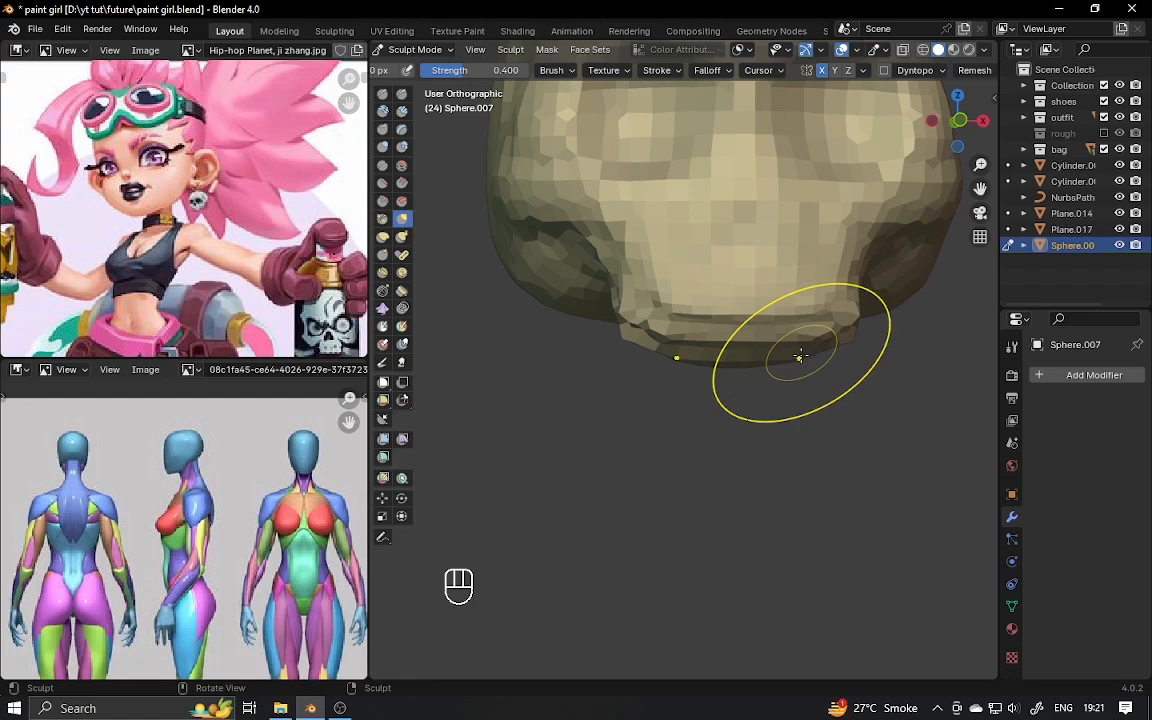
pyautogui.moveTo(800, 356)
pyautogui.keyDown('alt'); pyautogui.mouseDown(button='middle')
pyautogui.moveTo(712, 314)
pyautogui.moveTo(674, 319)
pyautogui.moveTo(676, 352)
pyautogui.moveTo(693, 362)
pyautogui.mouseUp(button='middle'); pyautogui.keyUp('alt')
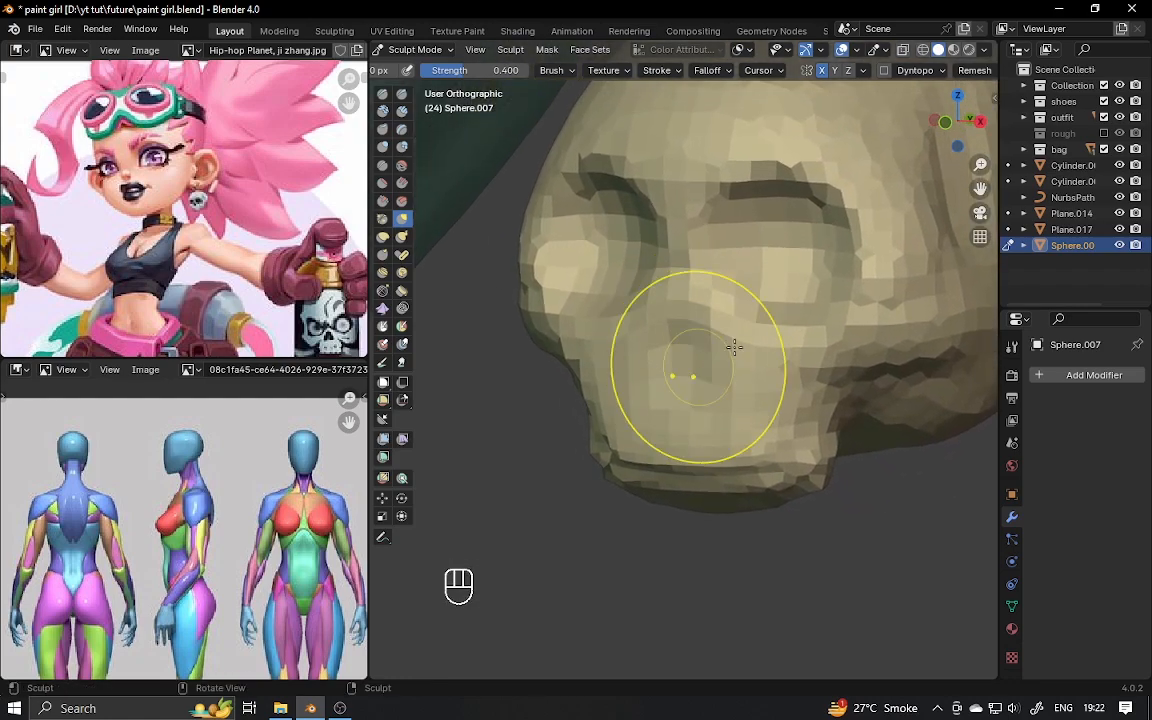
# Adjust the voxel size and voxel-remesh the skull.
pyautogui.press('r')
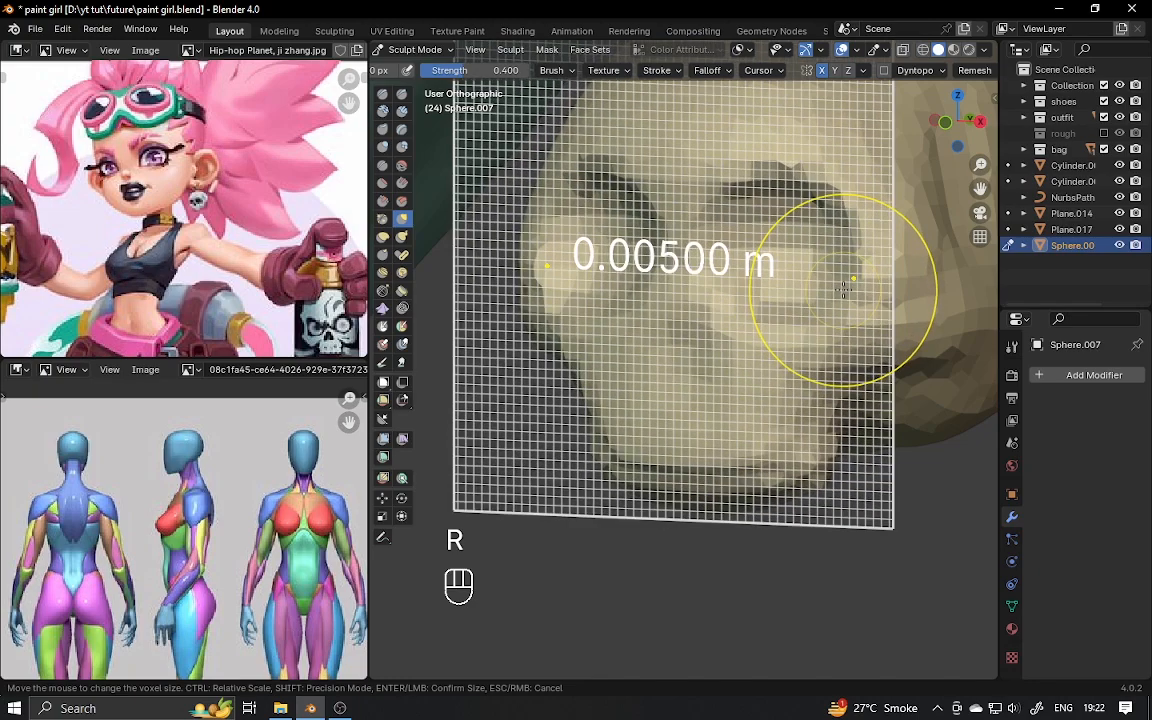
pyautogui.click(849, 287)
pyautogui.hotkey('ctrl', 'r')
# Carve an arched nose opening between and below the eye sockets with the Clay Strips and Draw Sharp brushes.
pyautogui.moveTo(782, 208)
pyautogui.keyDown('alt'); pyautogui.mouseDown()
pyautogui.moveTo(797, 273)
pyautogui.moveTo(738, 305)
pyautogui.moveTo(746, 298)
pyautogui.mouseUp(); pyautogui.keyUp('alt')
pyautogui.press('f')
pyautogui.click(723, 296)
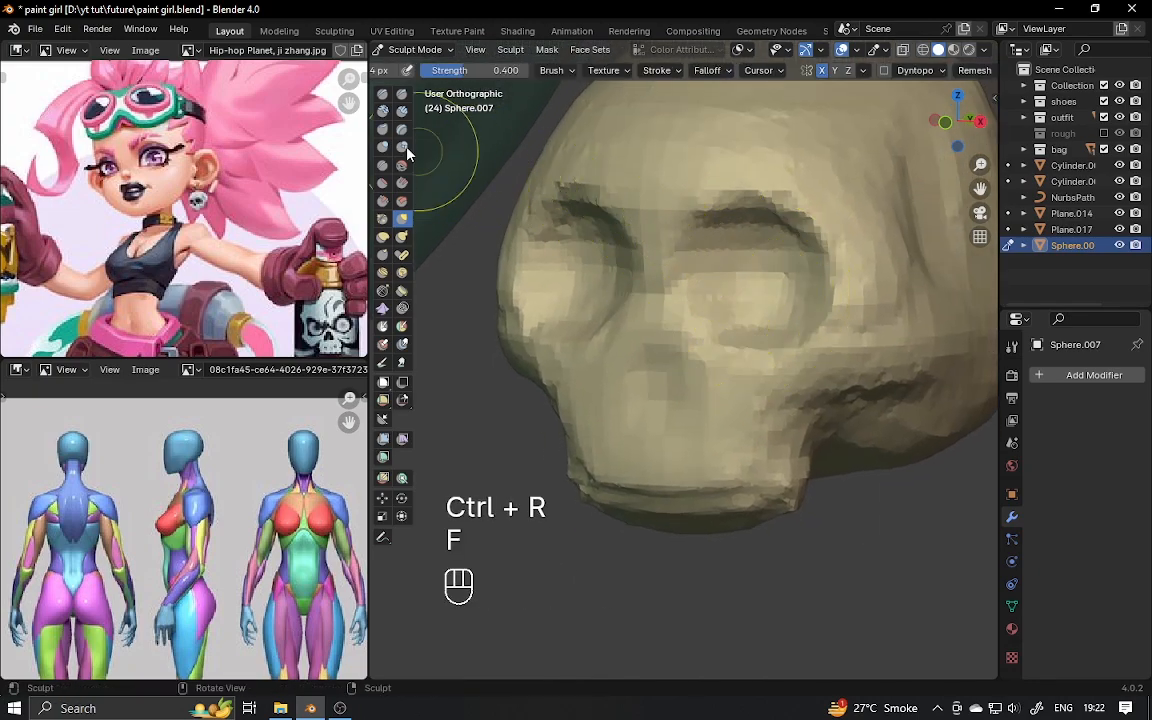
pyautogui.click(401, 111)
pyautogui.press('f')
pyautogui.click(695, 247)
pyautogui.moveTo(688, 316)
pyautogui.keyDown('alt'); pyautogui.mouseDown()
pyautogui.moveTo(720, 321)
pyautogui.moveTo(694, 307)
pyautogui.mouseUp(); pyautogui.keyUp('alt')
pyautogui.moveTo(675, 353)
pyautogui.mouseDown()
pyautogui.moveTo(671, 363)
pyautogui.moveTo(666, 353)
pyautogui.moveTo(728, 327)
pyautogui.mouseUp()
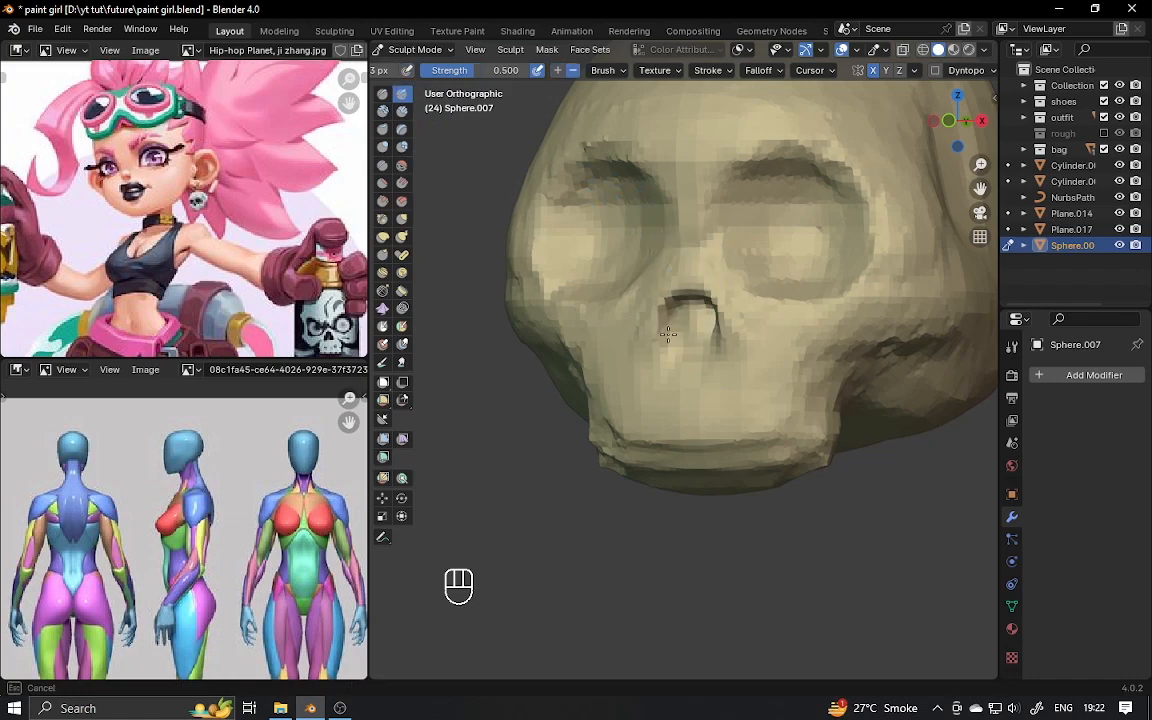
pyautogui.keyDown('alt'); pyautogui.moveTo(668, 334); pyautogui.dragTo(688, 340); pyautogui.keyUp('alt')
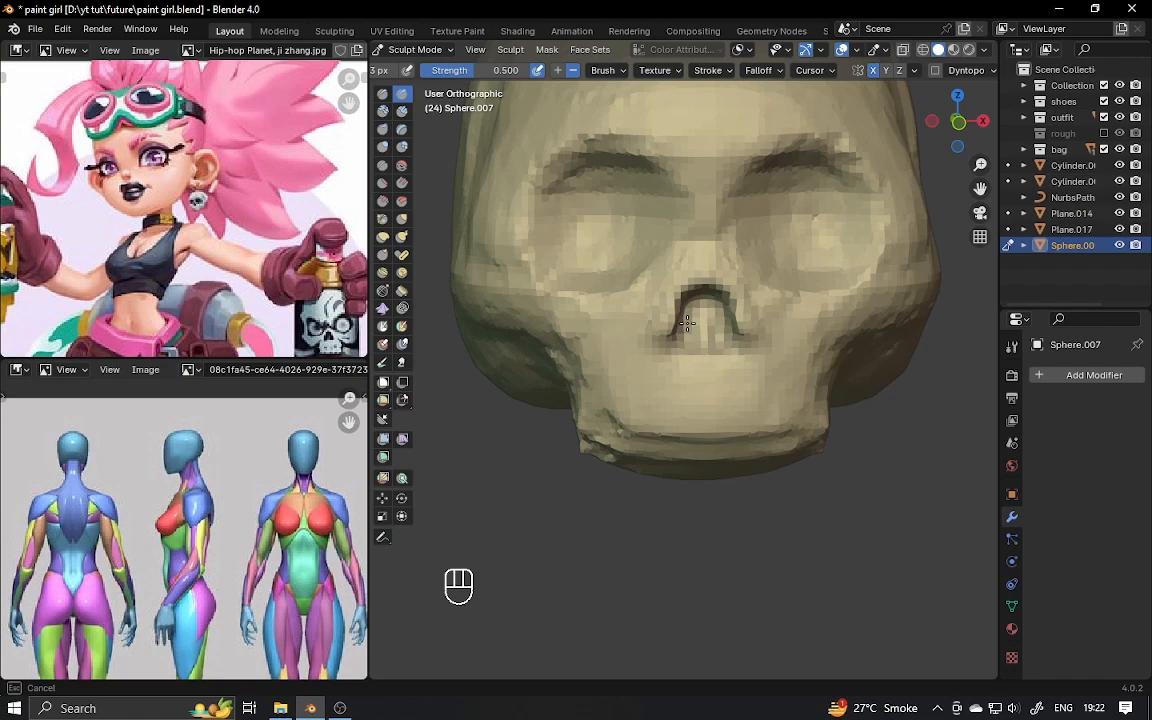
# Cut crisp rims around the eye sockets with the Draw Sharp brush and soften the jaw's surface.
pyautogui.moveTo(680, 342)
pyautogui.keyDown('alt'); pyautogui.mouseDown()
pyautogui.moveTo(674, 257)
pyautogui.moveTo(642, 208)
pyautogui.moveTo(585, 208)
pyautogui.moveTo(574, 269)
pyautogui.mouseUp(); pyautogui.keyUp('alt')
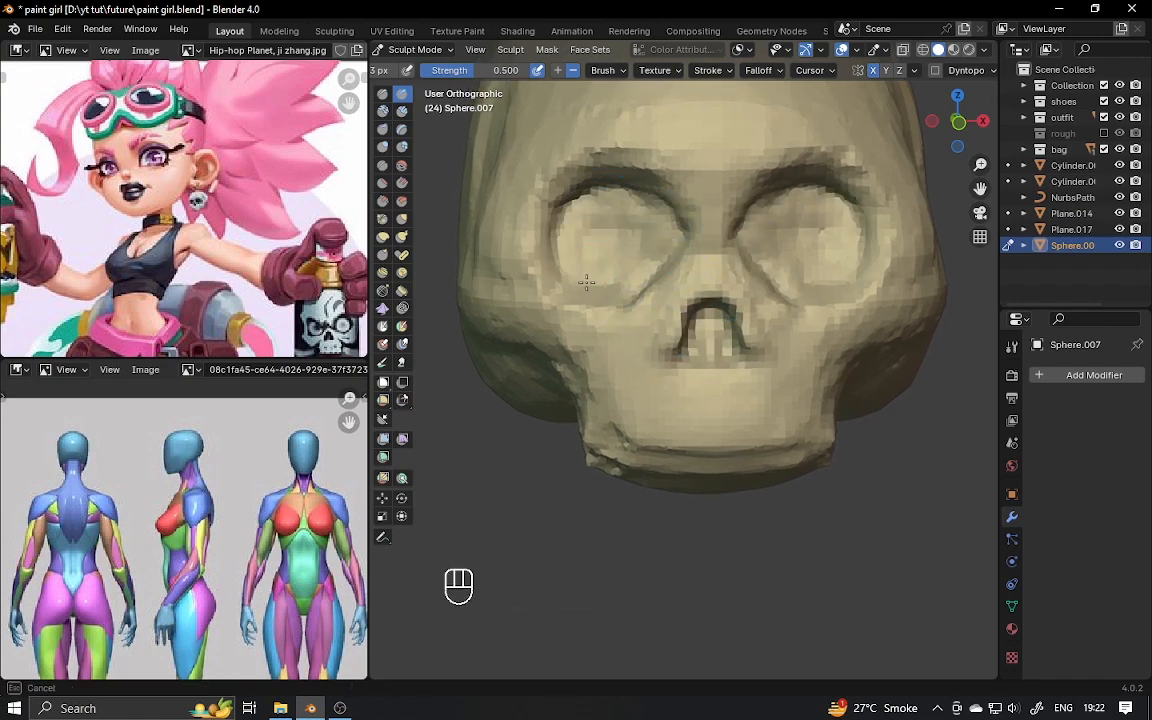
pyautogui.moveTo(668, 222)
pyautogui.keyDown('ctrl'); pyautogui.keyDown('alt'); pyautogui.mouseDown()
pyautogui.moveTo(684, 277)
pyautogui.moveTo(704, 296)
pyautogui.moveTo(703, 330)
pyautogui.moveTo(681, 352)
pyautogui.moveTo(736, 370)
pyautogui.moveTo(648, 373)
pyautogui.mouseUp(); pyautogui.keyUp('alt'); pyautogui.keyUp('ctrl')
pyautogui.moveTo(728, 356)
pyautogui.keyDown('alt'); pyautogui.mouseDown()
pyautogui.moveTo(651, 357)
pyautogui.moveTo(657, 450)
pyautogui.mouseUp(); pyautogui.keyUp('alt')
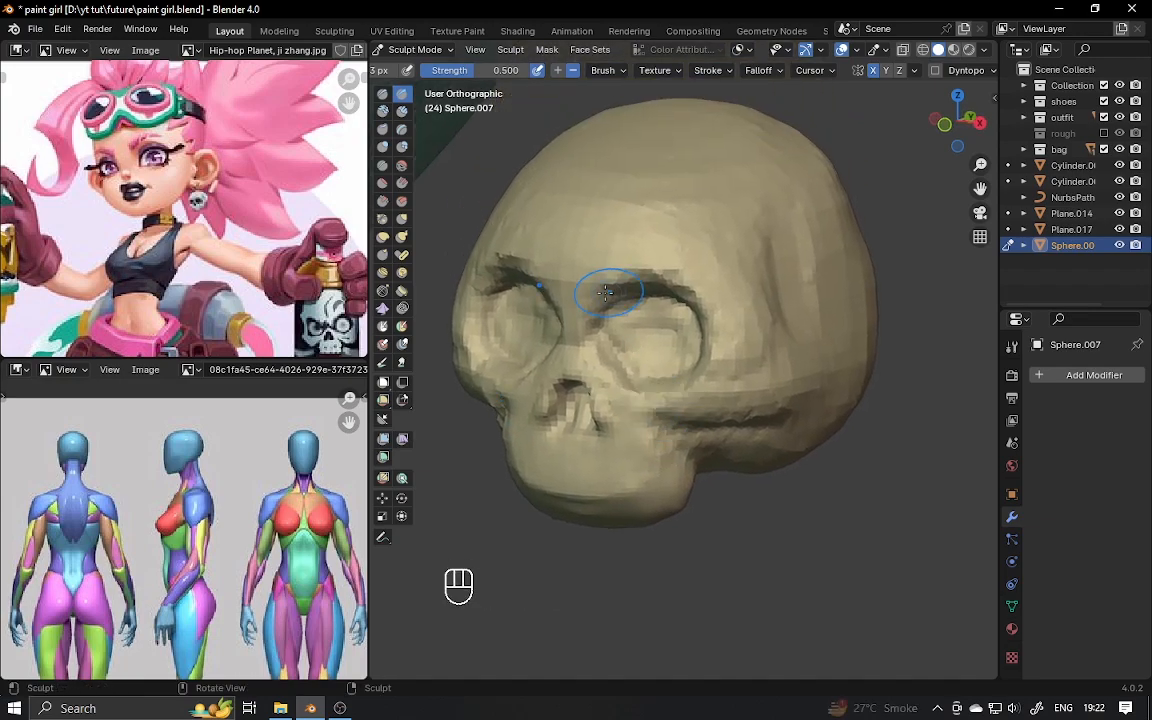
# Define the temple hollows and the ridge across the forehead with the Draw Sharp brush.
pyautogui.keyDown('alt'); pyautogui.moveTo(606, 291); pyautogui.dragTo(718, 308); pyautogui.keyUp('alt')
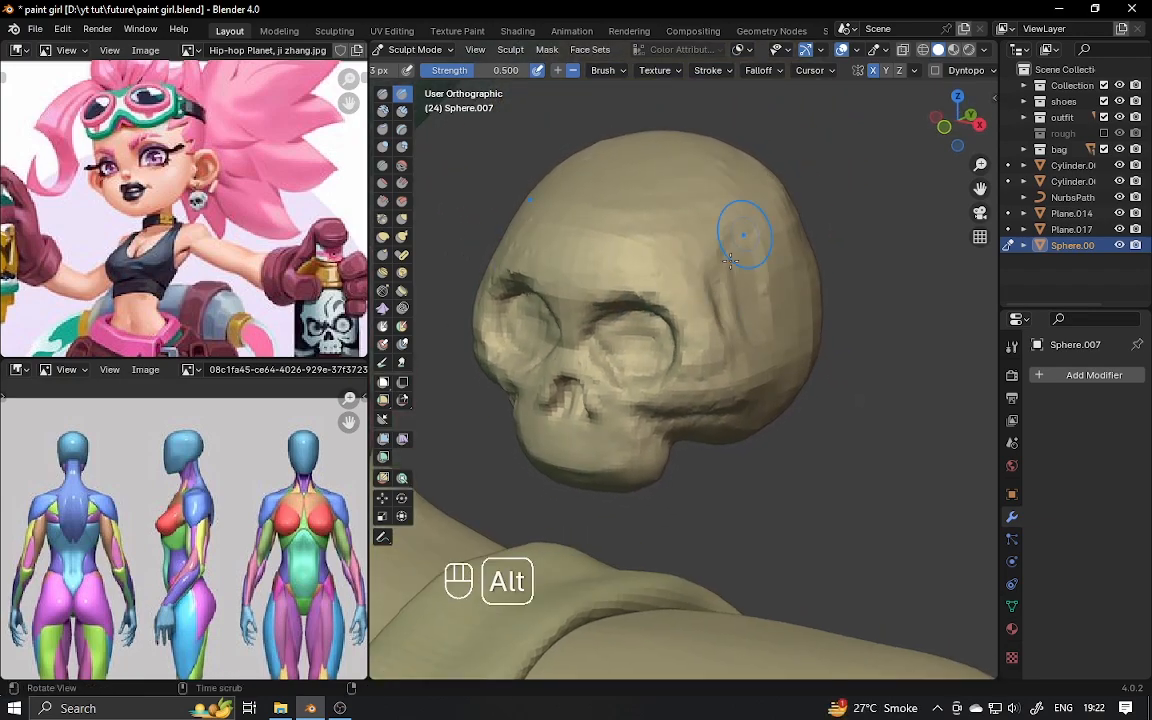
pyautogui.keyDown('alt'); pyautogui.moveTo(684, 262); pyautogui.dragTo(756, 254); pyautogui.keyUp('alt')
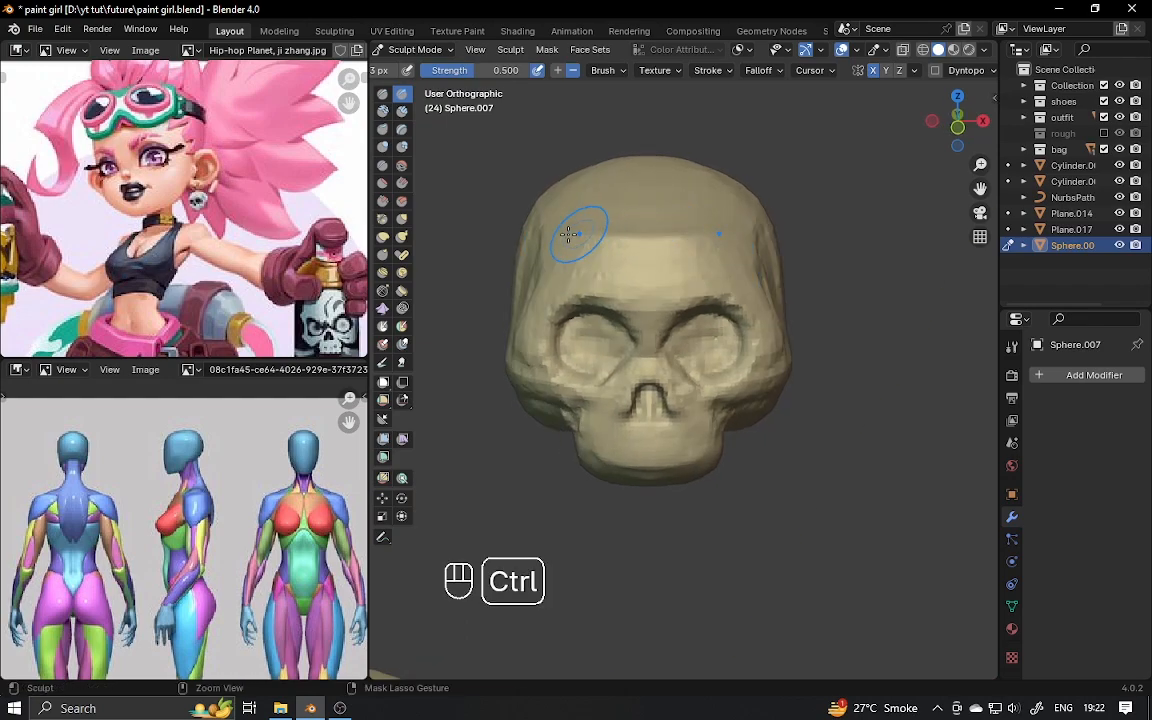
pyautogui.keyDown('alt'); pyautogui.moveTo(741, 207); pyautogui.dragTo(452, 125); pyautogui.keyUp('alt')
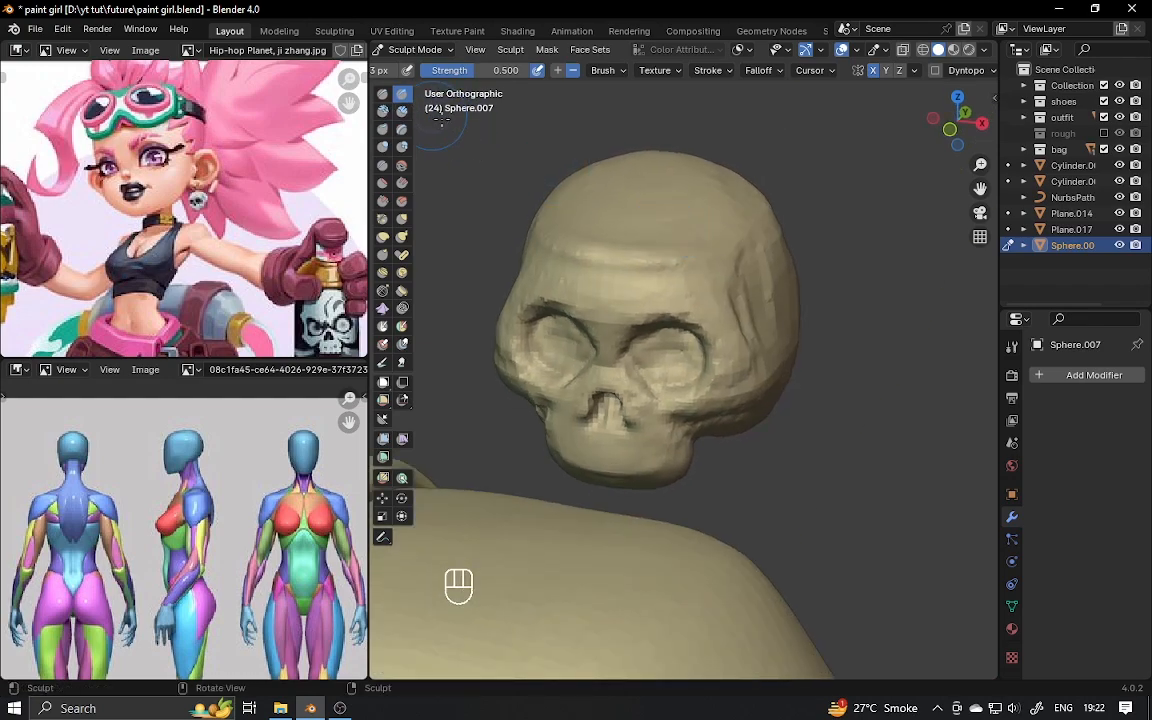
# Build up the forehead and crown of the skull with a resized Clay Strips brush.
pyautogui.press('f')
pyautogui.moveTo(591, 200)
pyautogui.keyDown('alt'); pyautogui.mouseDown()
pyautogui.moveTo(630, 270)
pyautogui.moveTo(628, 300)
pyautogui.mouseUp(); pyautogui.keyUp('alt')
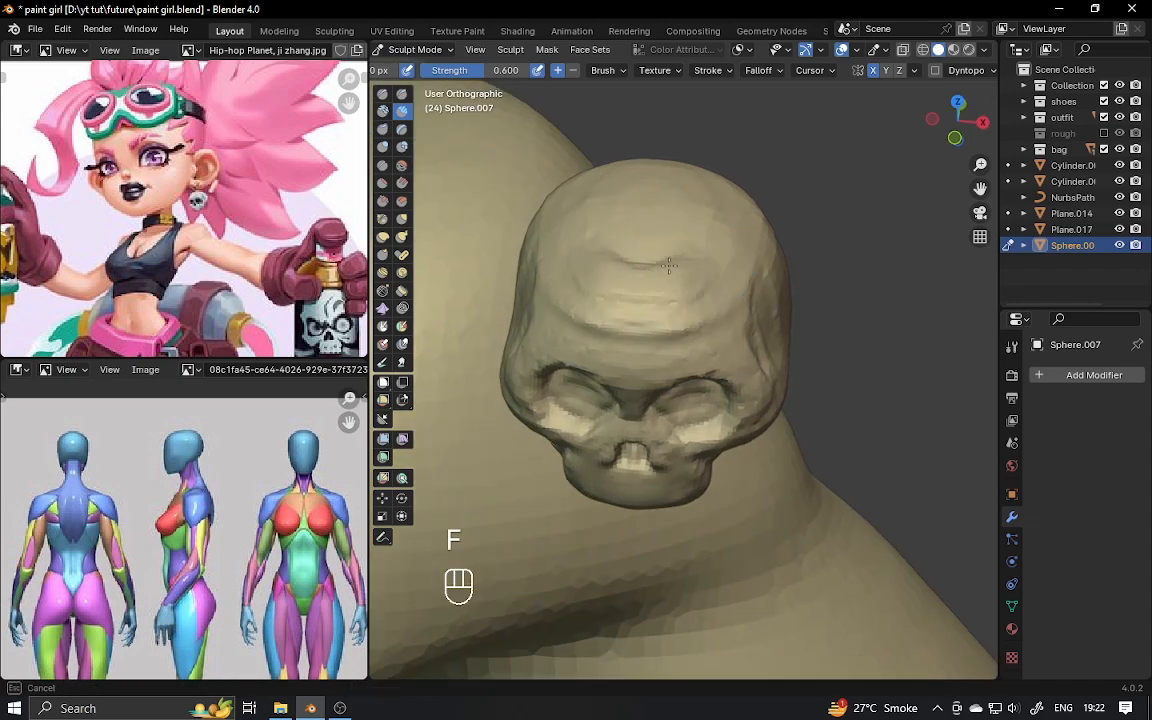
pyautogui.moveTo(699, 251)
pyautogui.keyDown('alt'); pyautogui.keyDown('shift'); pyautogui.mouseDown()
pyautogui.moveTo(643, 239)
pyautogui.moveTo(688, 225)
pyautogui.moveTo(700, 249)
pyautogui.moveTo(723, 257)
pyautogui.moveTo(610, 295)
pyautogui.moveTo(633, 270)
pyautogui.mouseUp(); pyautogui.keyUp('shift'); pyautogui.keyUp('alt')
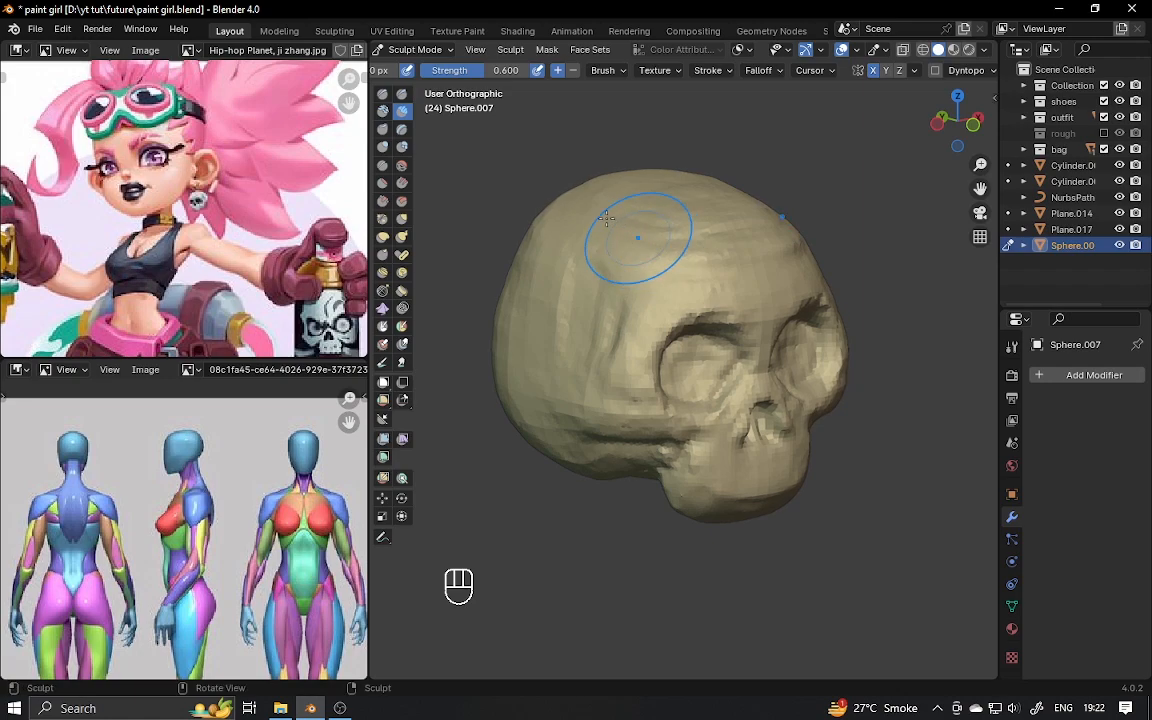
# Add volume to the sides of the cranium and define the cheekbones with the Clay Strips brush.
pyautogui.keyDown('alt'); pyautogui.moveTo(626, 281); pyautogui.dragTo(750, 262); pyautogui.keyUp('alt')
pyautogui.keyDown('ctrl'); pyautogui.keyDown('alt'); pyautogui.moveTo(758, 258); pyautogui.dragTo(768, 294); pyautogui.keyUp('alt'); pyautogui.keyUp('ctrl')
pyautogui.keyDown('alt'); pyautogui.moveTo(790, 280); pyautogui.dragTo(590, 383); pyautogui.keyUp('alt')
pyautogui.keyDown('alt'); pyautogui.moveTo(800, 323); pyautogui.dragTo(689, 347); pyautogui.keyUp('alt')
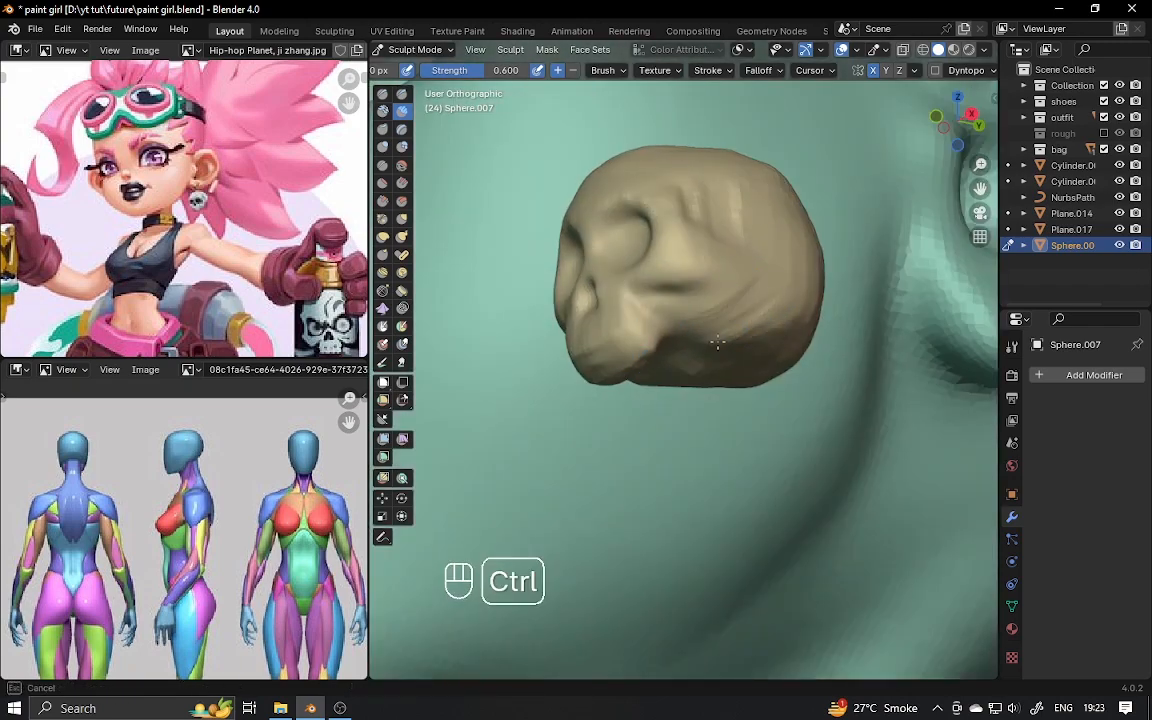
# Smooth out the rough strokes across the sides, back, crown and face of the skull.
pyautogui.keyDown('alt'); pyautogui.moveTo(766, 322); pyautogui.dragTo(723, 300); pyautogui.keyUp('alt')
pyautogui.moveTo(716, 255)
pyautogui.keyDown('alt'); pyautogui.mouseDown()
pyautogui.moveTo(771, 298)
pyautogui.moveTo(715, 310)
pyautogui.moveTo(790, 325)
pyautogui.mouseUp(); pyautogui.keyUp('alt')
pyautogui.moveTo(760, 330)
pyautogui.keyDown('shift'); pyautogui.mouseDown()
pyautogui.moveTo(776, 332)
pyautogui.moveTo(760, 350)
pyautogui.moveTo(766, 362)
pyautogui.mouseUp(); pyautogui.keyUp('shift')
pyautogui.keyDown('shift'); pyautogui.moveTo(770, 280); pyautogui.dragTo(778, 258); pyautogui.keyUp('shift')
pyautogui.keyDown('alt'); pyautogui.moveTo(825, 212); pyautogui.dragTo(692, 226); pyautogui.keyUp('alt')
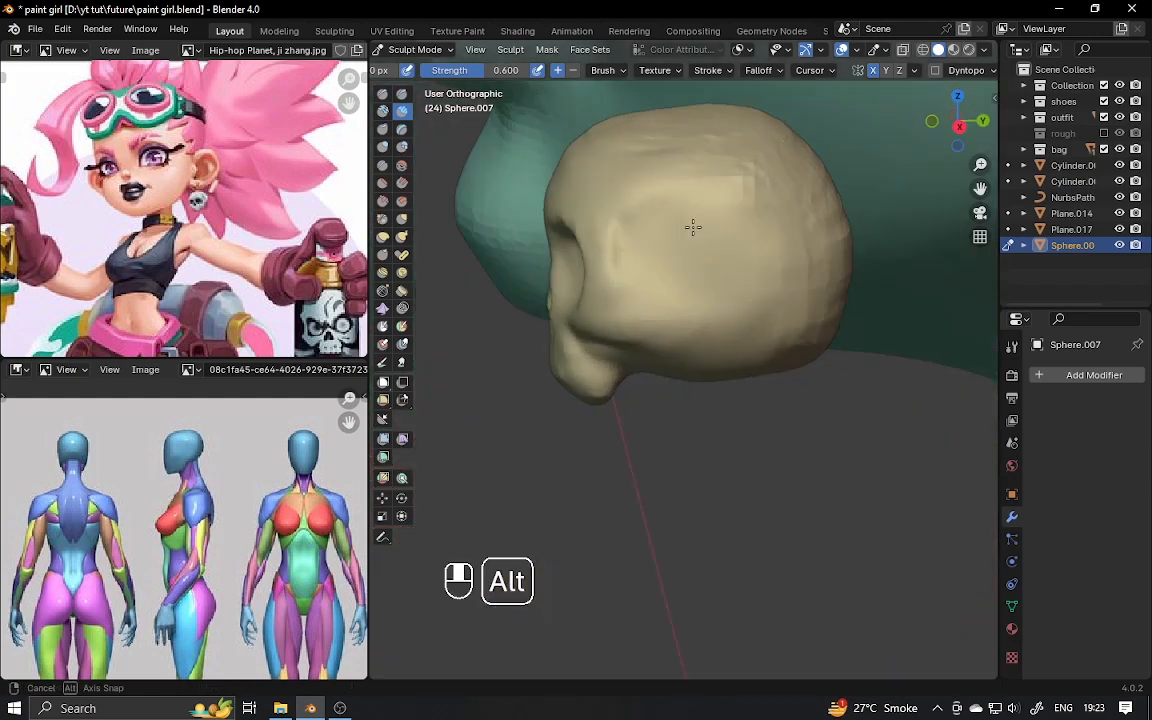
pyautogui.keyDown('alt'); pyautogui.moveTo(774, 226); pyautogui.dragTo(744, 285); pyautogui.keyUp('alt')
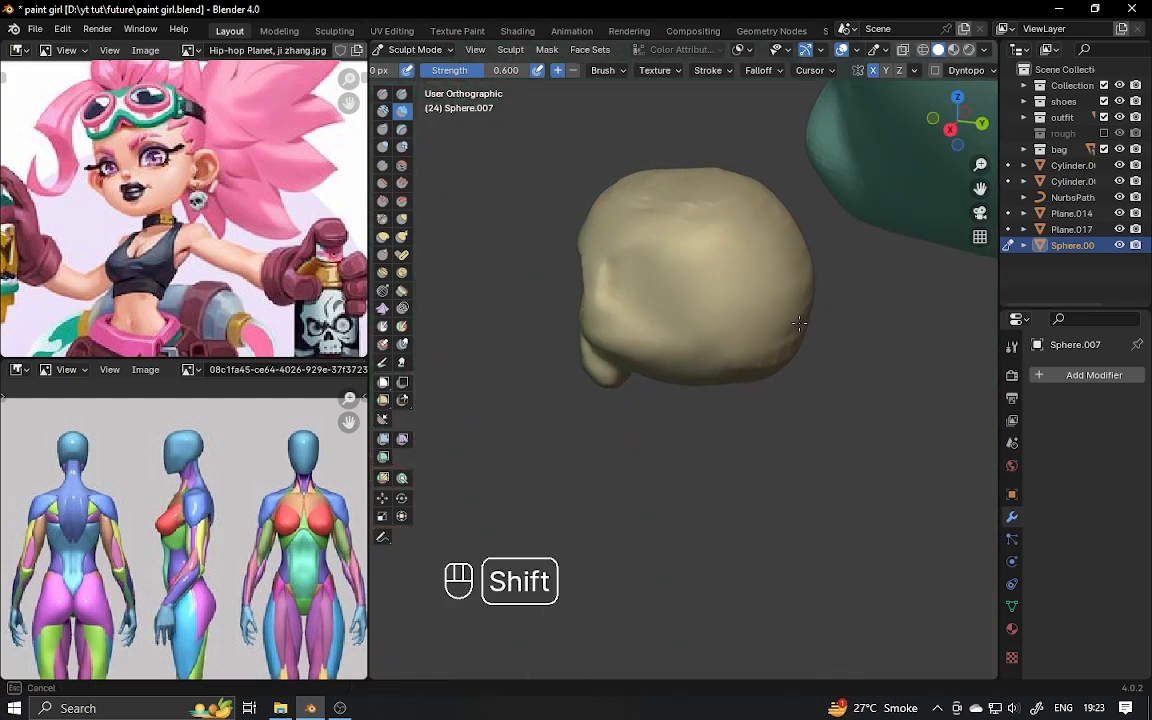
pyautogui.keyDown('shift'); pyautogui.moveTo(799, 323); pyautogui.dragTo(792, 330); pyautogui.keyUp('shift')
pyautogui.moveTo(792, 325)
pyautogui.keyDown('alt'); pyautogui.mouseDown()
pyautogui.moveTo(733, 329)
pyautogui.moveTo(751, 357)
pyautogui.moveTo(805, 347)
pyautogui.moveTo(812, 360)
pyautogui.mouseUp(); pyautogui.keyUp('alt')
pyautogui.moveTo(680, 222)
pyautogui.keyDown('shift'); pyautogui.mouseDown()
pyautogui.moveTo(662, 227)
pyautogui.moveTo(709, 216)
pyautogui.moveTo(740, 239)
pyautogui.moveTo(728, 192)
pyautogui.mouseUp(); pyautogui.keyUp('shift')
pyautogui.moveTo(728, 192)
pyautogui.keyDown('alt'); pyautogui.keyDown('shift'); pyautogui.mouseDown()
pyautogui.moveTo(723, 238)
pyautogui.moveTo(629, 157)
pyautogui.mouseUp(); pyautogui.keyUp('shift'); pyautogui.keyUp('alt')
# Recut the outline of the nose opening with a resized Draw Sharp brush.
pyautogui.click(399, 98)
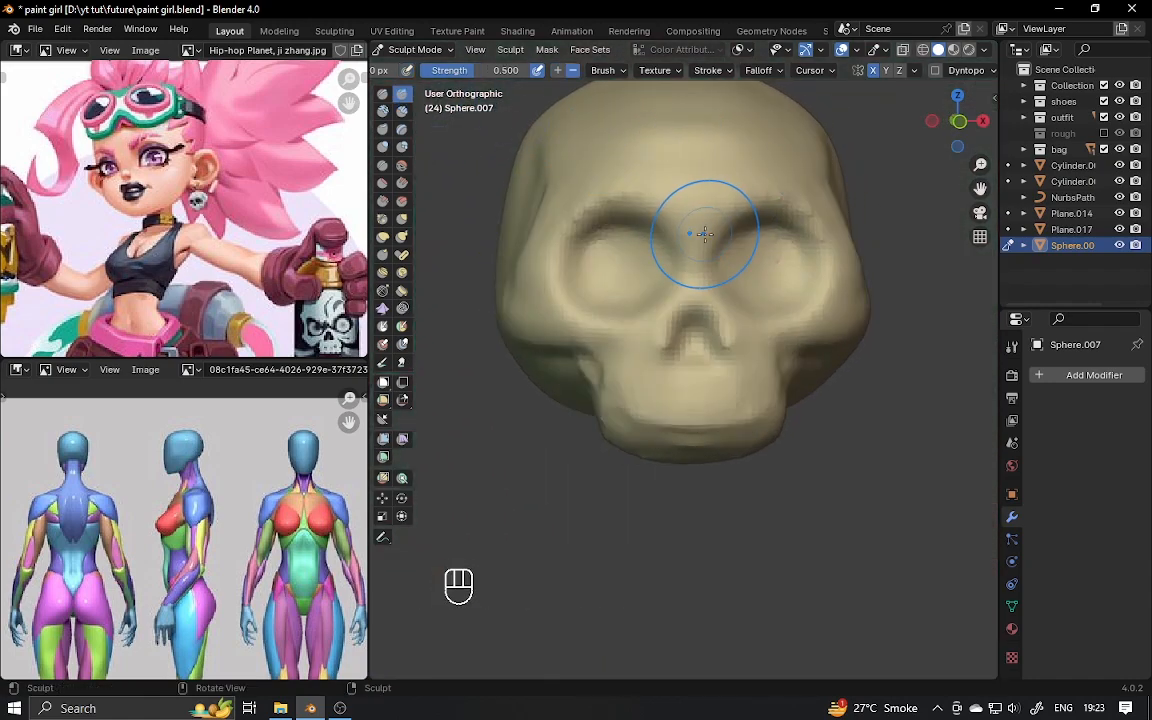
pyautogui.press('f')
pyautogui.click(692, 236)
pyautogui.moveTo(694, 242)
pyautogui.keyDown('ctrl'); pyautogui.keyDown('alt'); pyautogui.mouseDown()
pyautogui.moveTo(691, 296)
pyautogui.moveTo(697, 269)
pyautogui.moveTo(668, 310)
pyautogui.mouseUp(); pyautogui.keyUp('alt'); pyautogui.keyUp('ctrl')
pyautogui.moveTo(660, 314)
pyautogui.keyDown('alt'); pyautogui.mouseDown()
pyautogui.moveTo(780, 318)
pyautogui.moveTo(750, 283)
pyautogui.mouseUp(); pyautogui.keyUp('alt')
# Refine the forms around the nose opening and the brows above the eye sockets with the Clay Strips brush.
pyautogui.click(401, 112)
pyautogui.keyDown('alt'); pyautogui.moveTo(608, 200); pyautogui.dragTo(550, 212); pyautogui.keyUp('alt')
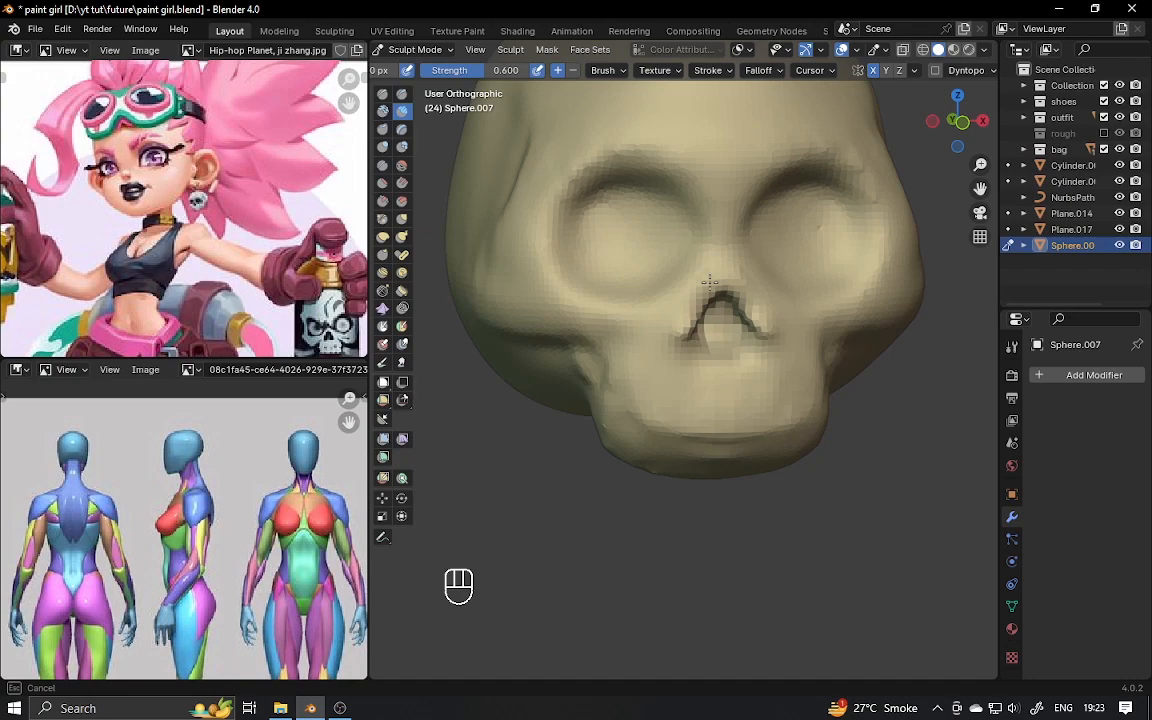
pyautogui.moveTo(701, 301); pyautogui.dragTo(690, 322)
pyautogui.moveTo(672, 312)
pyautogui.keyDown('alt'); pyautogui.mouseDown()
pyautogui.moveTo(728, 314)
pyautogui.moveTo(750, 338)
pyautogui.mouseUp(); pyautogui.keyUp('alt')
pyautogui.keyDown('alt'); pyautogui.moveTo(762, 331); pyautogui.dragTo(815, 326); pyautogui.keyUp('alt')
pyautogui.moveTo(822, 278)
pyautogui.mouseDown()
pyautogui.moveTo(796, 308)
pyautogui.moveTo(725, 257)
pyautogui.moveTo(686, 252)
pyautogui.mouseUp()
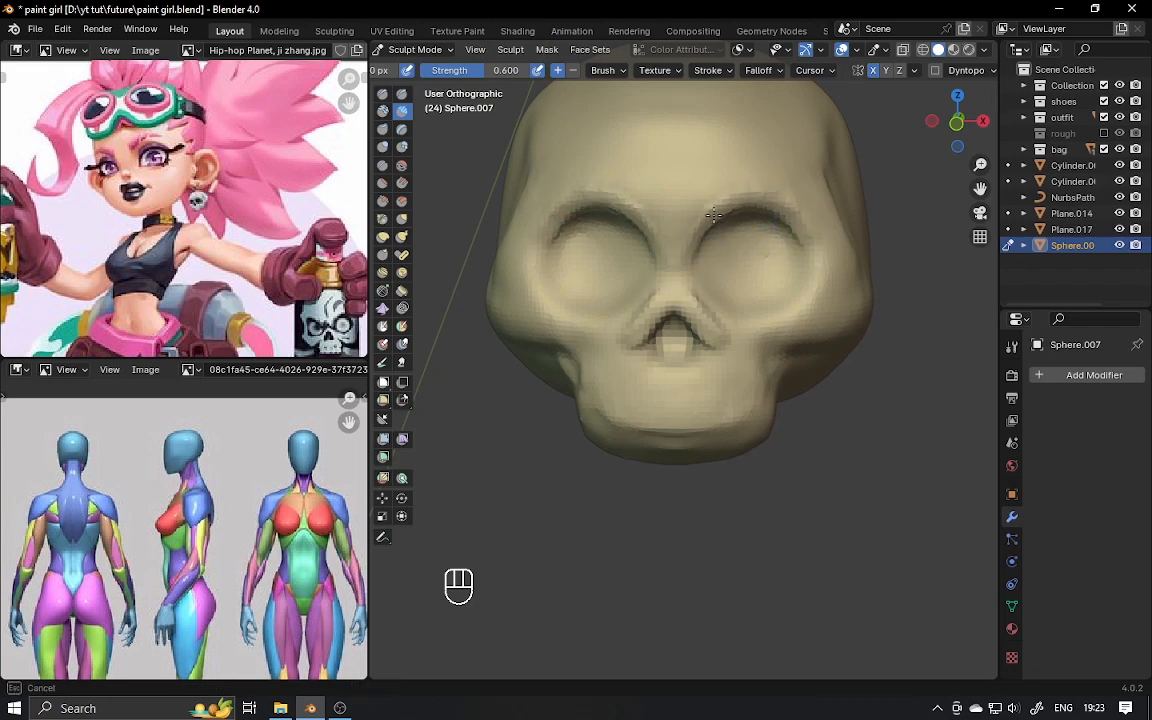
# Deepen the hollows of the eye sockets and define their rims with the Clay Strips brush.
pyautogui.keyDown('alt'); pyautogui.moveTo(727, 212); pyautogui.dragTo(807, 317); pyautogui.keyUp('alt')
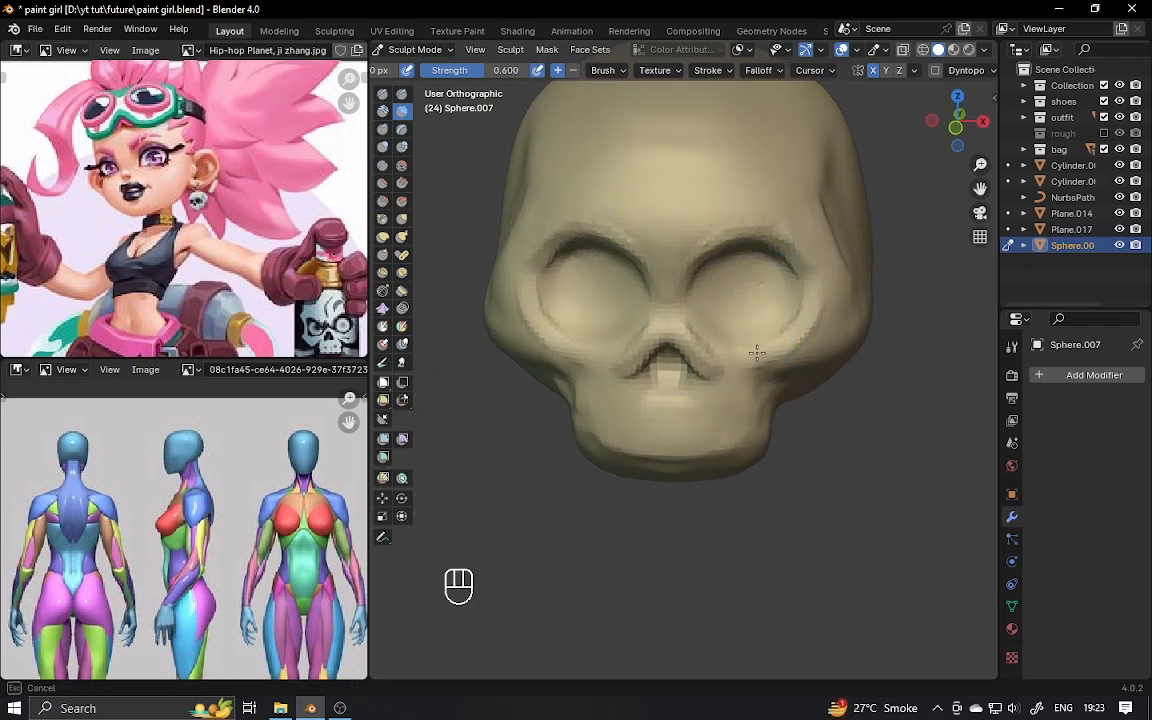
pyautogui.moveTo(728, 344); pyautogui.dragTo(677, 265, button='middle')
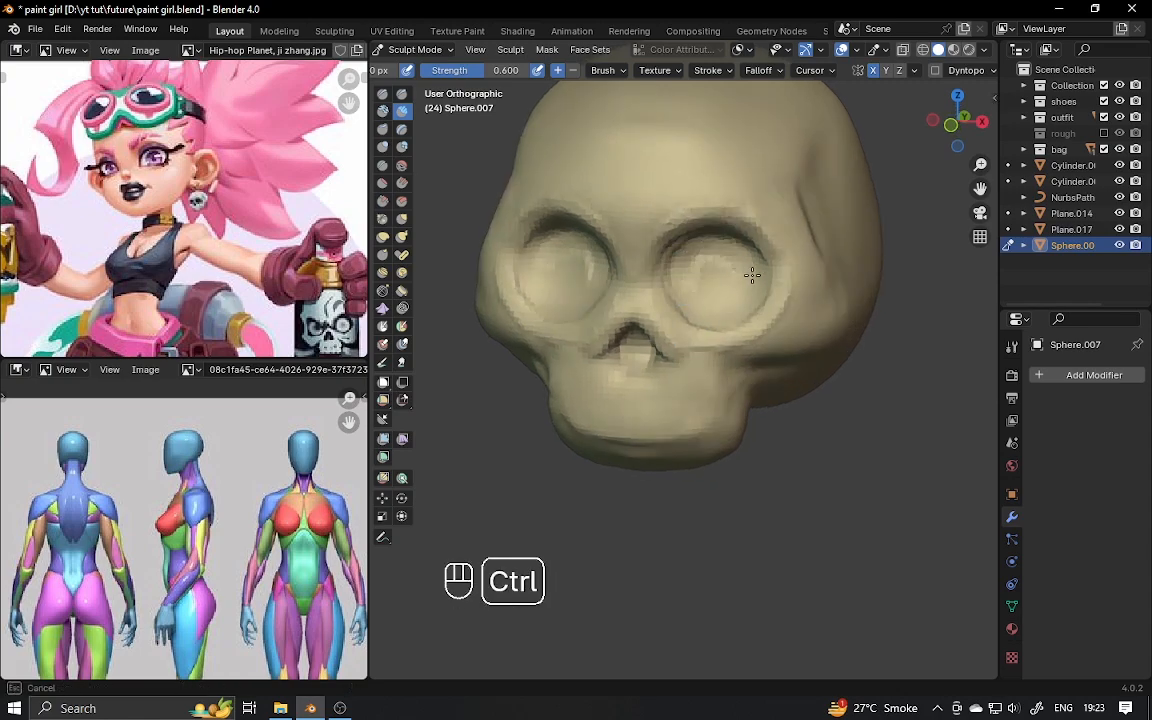
pyautogui.keyDown('alt'); pyautogui.moveTo(726, 279); pyautogui.dragTo(680, 298, button='middle'); pyautogui.keyUp('alt')
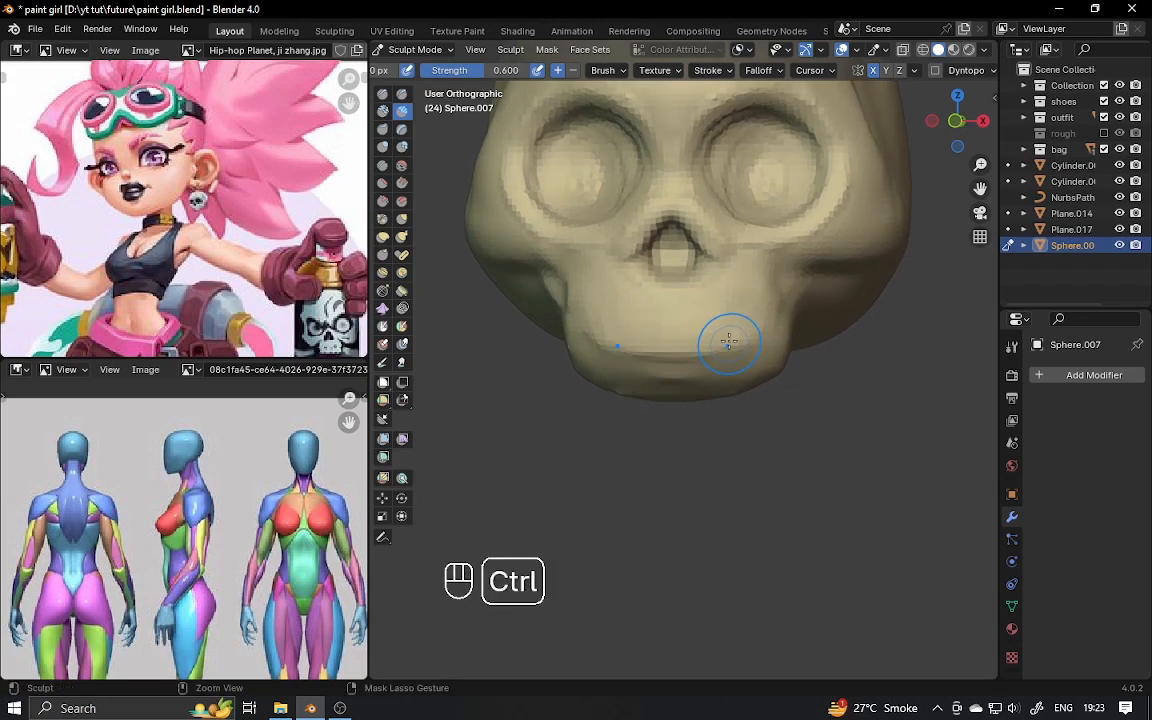
# Carve and smooth the lower edge and underside of the jaw with inverted Clay Strips strokes.
pyautogui.keyDown('ctrl'); pyautogui.moveTo(680, 381); pyautogui.dragTo(668, 392); pyautogui.keyUp('ctrl')
pyautogui.keyDown('alt'); pyautogui.moveTo(668, 392); pyautogui.dragTo(700, 355, button='middle'); pyautogui.keyUp('alt')
pyautogui.keyDown('ctrl'); pyautogui.moveTo(712, 354); pyautogui.dragTo(760, 365); pyautogui.keyUp('ctrl')
pyautogui.moveTo(760, 360)
pyautogui.keyDown('alt'); pyautogui.mouseDown(button='middle')
pyautogui.moveTo(748, 239)
pyautogui.moveTo(712, 180)
pyautogui.mouseUp(button='middle'); pyautogui.keyUp('alt')
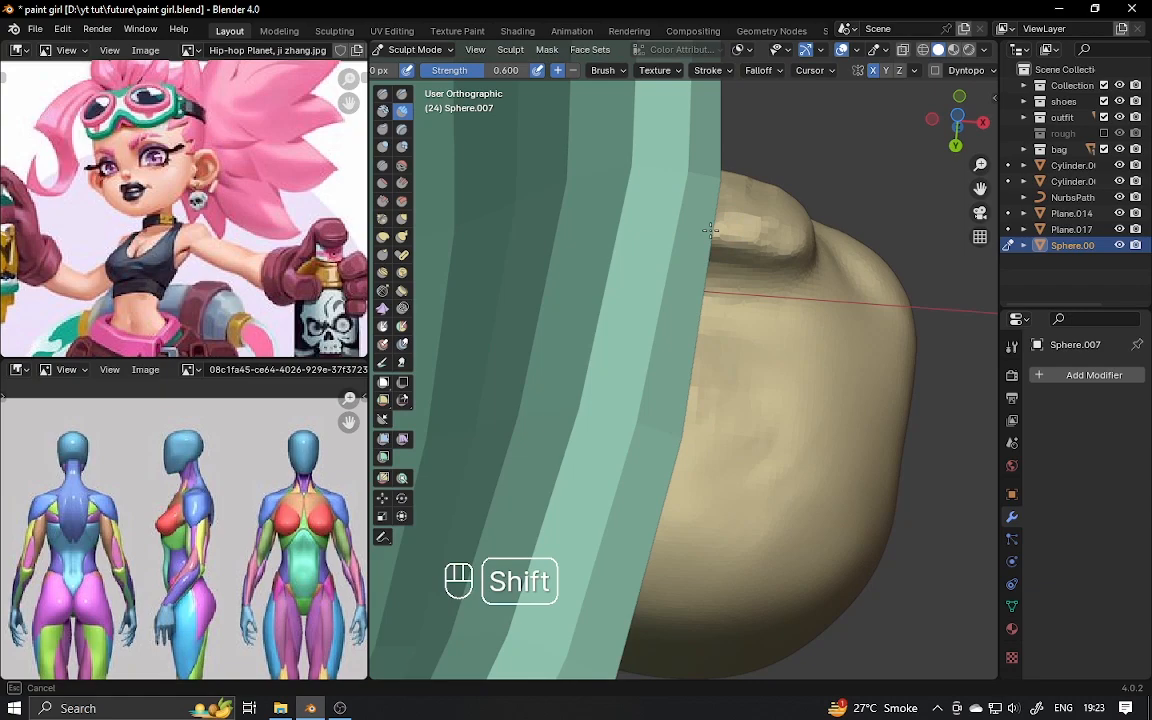
pyautogui.keyDown('alt'); pyautogui.moveTo(640, 210); pyautogui.dragTo(663, 190, button='middle'); pyautogui.keyUp('alt')
pyautogui.keyDown('alt'); pyautogui.moveTo(743, 237); pyautogui.dragTo(727, 191, button='middle'); pyautogui.keyUp('alt')
pyautogui.moveTo(751, 208)
pyautogui.keyDown('alt'); pyautogui.mouseDown()
pyautogui.moveTo(697, 247)
pyautogui.moveTo(825, 249)
pyautogui.moveTo(810, 247)
pyautogui.mouseUp(); pyautogui.keyUp('alt')
# Cut a sharp crease where the back of the jaw meets the underside of the cranium using the Draw Sharp brush.
pyautogui.click(402, 94)
pyautogui.keyDown('alt'); pyautogui.keyDown('shift'); pyautogui.moveTo(542, 174); pyautogui.dragTo(527, 136); pyautogui.keyUp('shift'); pyautogui.keyUp('alt')
pyautogui.keyDown('alt'); pyautogui.moveTo(560, 170); pyautogui.dragTo(508, 208); pyautogui.keyUp('alt')
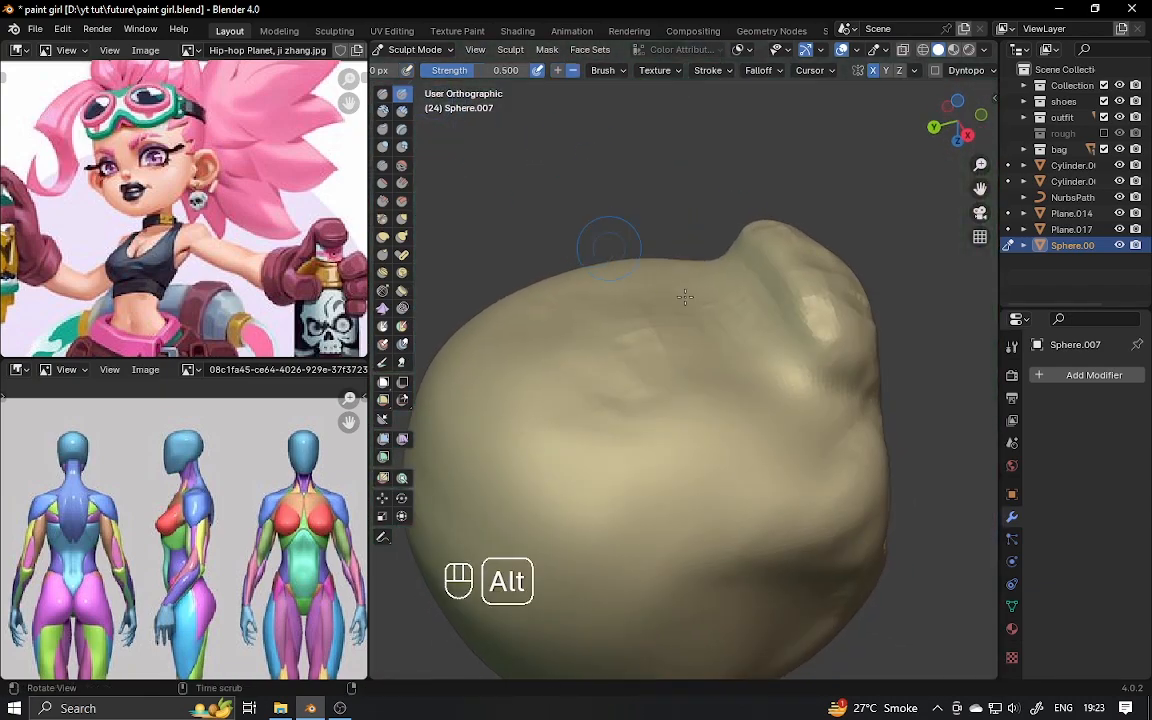
pyautogui.moveTo(788, 354); pyautogui.dragTo(813, 411)
pyautogui.moveTo(813, 411); pyautogui.dragTo(766, 399, button='middle')
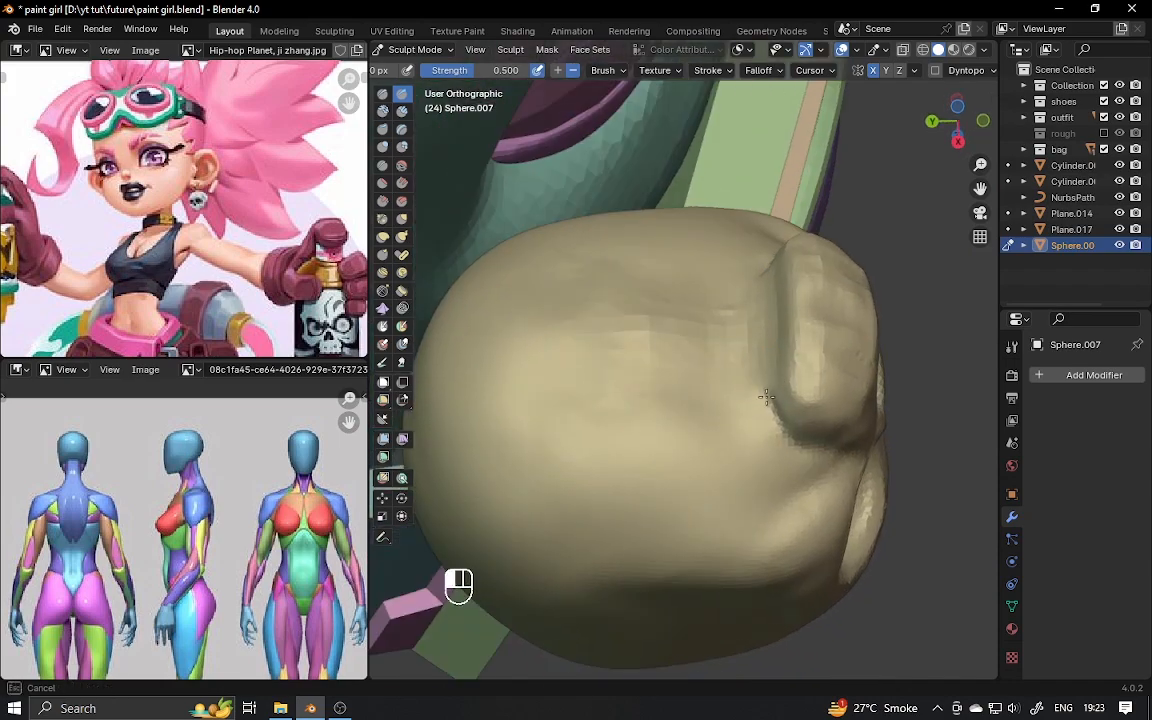
pyautogui.moveTo(766, 399); pyautogui.dragTo(765, 273)
# Isolate the skull in local view, and deepen and smooth the crease behind the jaw.
pyautogui.press('/')
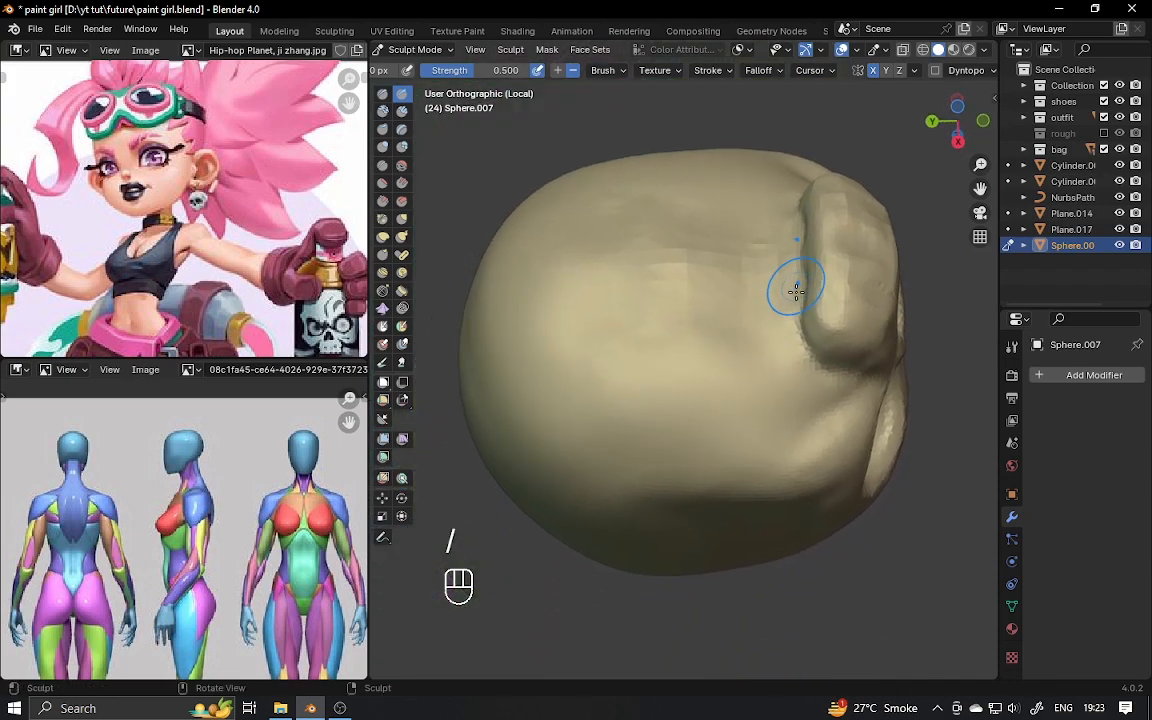
pyautogui.keyDown('alt'); pyautogui.moveTo(789, 288); pyautogui.dragTo(811, 326); pyautogui.keyUp('alt')
pyautogui.moveTo(690, 243); pyautogui.dragTo(663, 253)
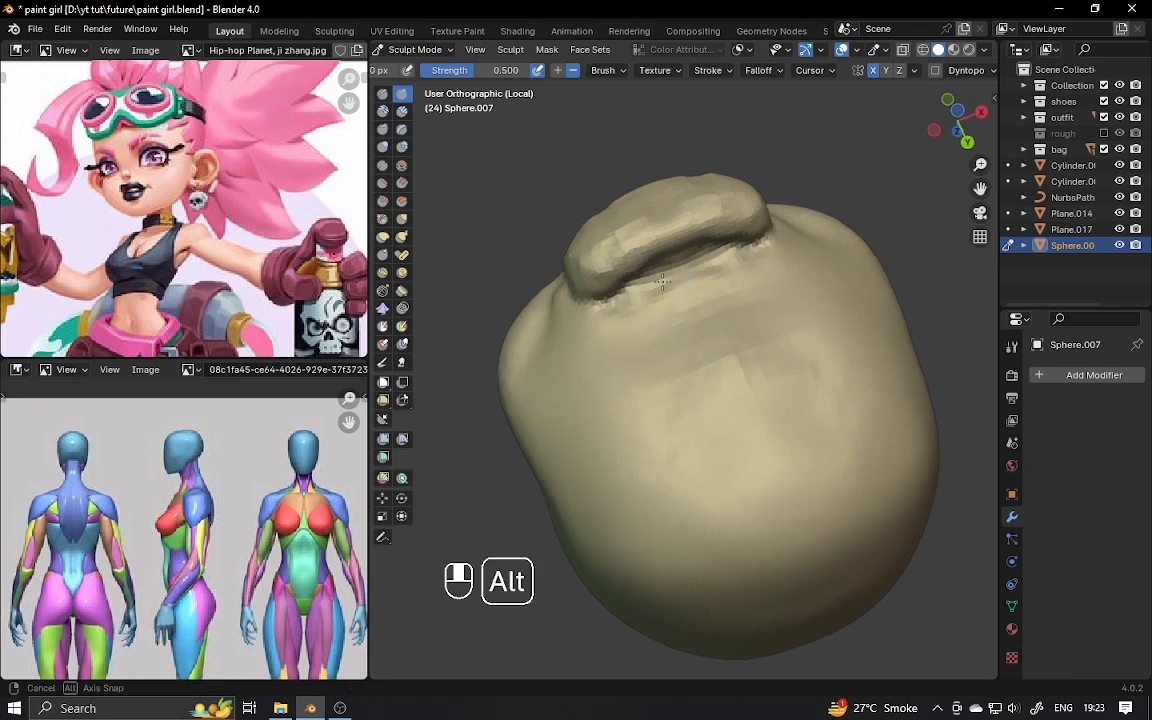
pyautogui.moveTo(607, 303)
pyautogui.keyDown('alt'); pyautogui.mouseDown()
pyautogui.moveTo(681, 310)
pyautogui.moveTo(640, 352)
pyautogui.mouseUp(); pyautogui.keyUp('alt')
pyautogui.moveTo(740, 272)
pyautogui.mouseDown()
pyautogui.moveTo(666, 396)
pyautogui.moveTo(687, 410)
pyautogui.mouseUp()
pyautogui.moveTo(778, 280)
pyautogui.mouseDown()
pyautogui.moveTo(705, 365)
pyautogui.moveTo(692, 420)
pyautogui.mouseUp()
pyautogui.moveTo(742, 300)
pyautogui.keyDown('shift'); pyautogui.mouseDown()
pyautogui.moveTo(683, 398)
pyautogui.moveTo(712, 404)
pyautogui.moveTo(684, 275)
pyautogui.moveTo(586, 275)
pyautogui.moveTo(668, 214)
pyautogui.mouseUp(); pyautogui.keyUp('shift')
pyautogui.moveTo(641, 269)
pyautogui.keyDown('alt'); pyautogui.mouseDown()
pyautogui.moveTo(753, 260)
pyautogui.moveTo(707, 239)
pyautogui.moveTo(681, 206)
pyautogui.moveTo(522, 158)
pyautogui.mouseUp(); pyautogui.keyUp('alt')
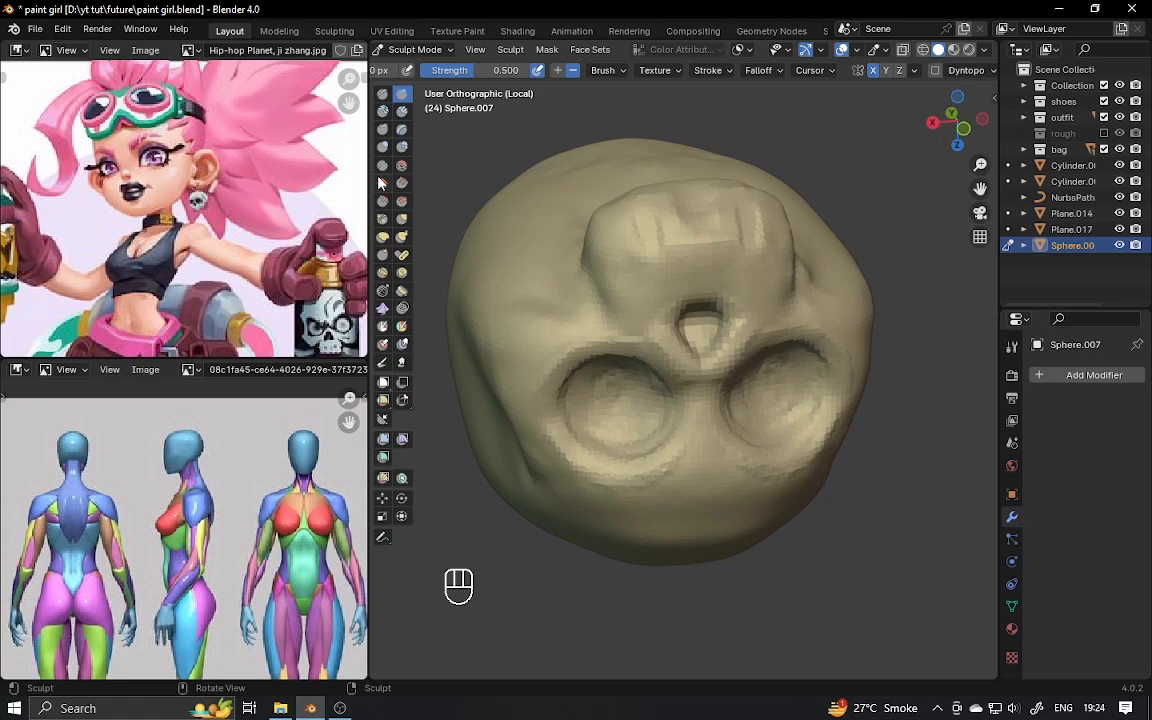
# Prepare a resized Scrape brush and remesh the skull with a finer voxel size.
pyautogui.click(383, 200)
pyautogui.press('f')
pyautogui.click(649, 263)
pyautogui.keyDown('alt'); pyautogui.moveTo(775, 268); pyautogui.dragTo(748, 242); pyautogui.keyUp('alt')
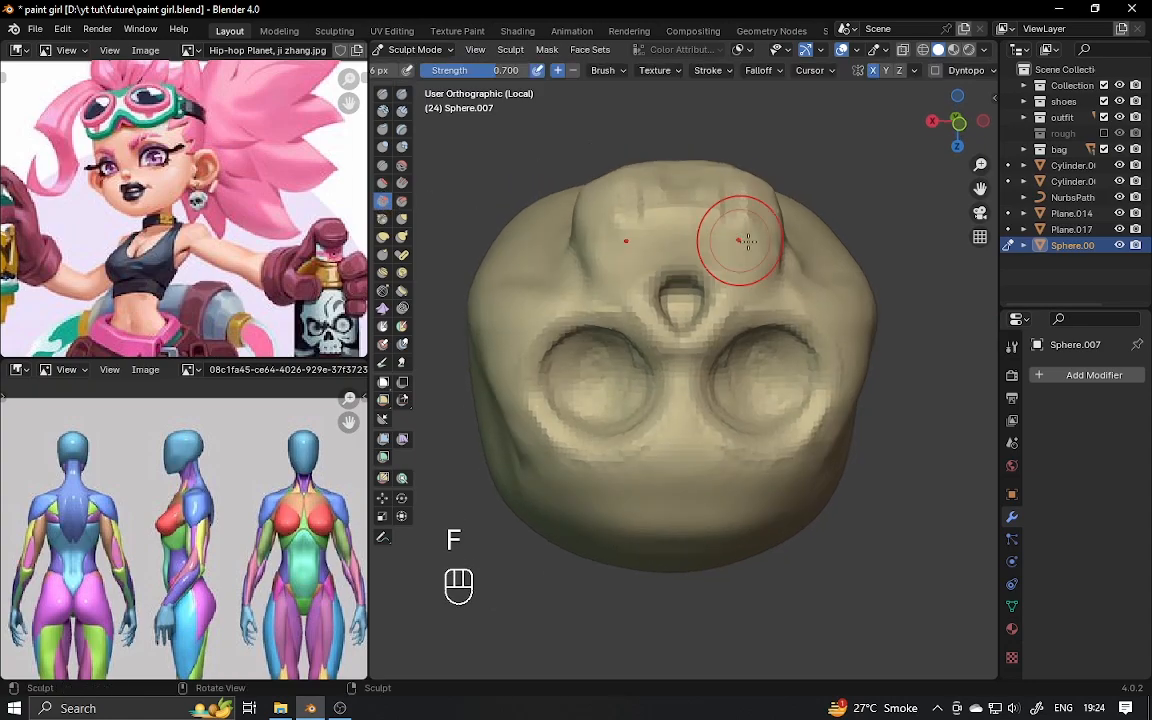
pyautogui.press('r')
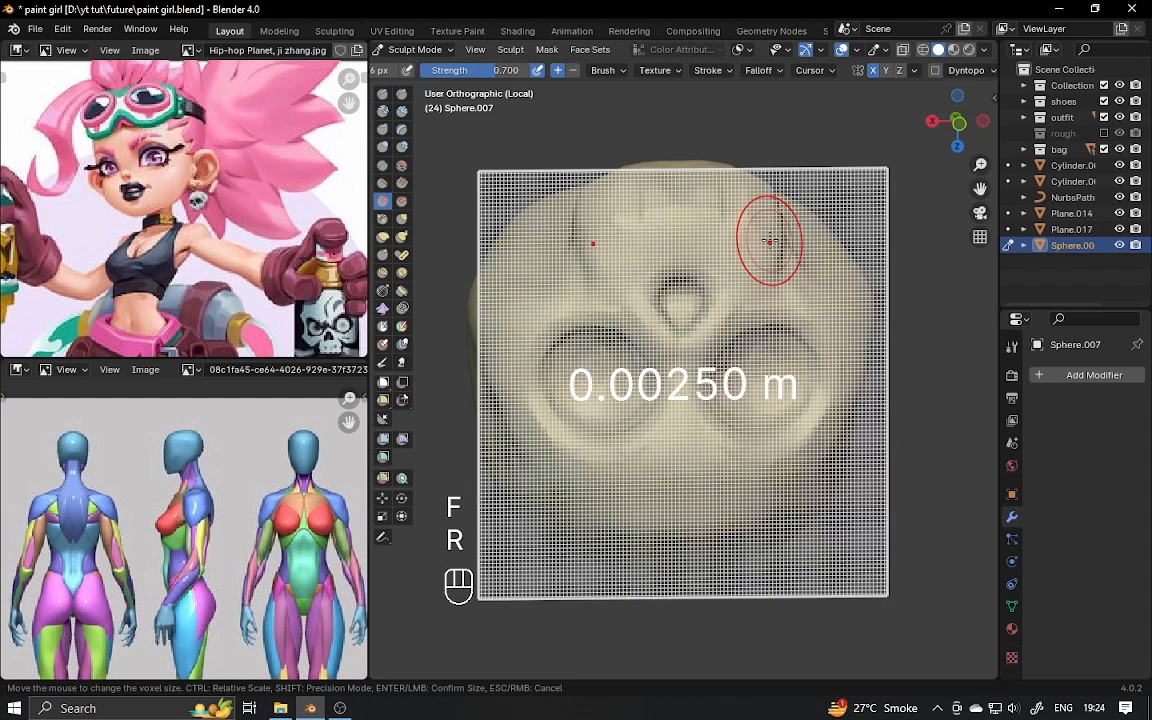
pyautogui.click(766, 231)
pyautogui.hotkey('ctrl', 'r')
# Flatten the front, bottom and rear planes of the jaw with the Scrape brush.
pyautogui.moveTo(685, 270)
pyautogui.keyDown('ctrl'); pyautogui.keyDown('alt'); pyautogui.mouseDown()
pyautogui.moveTo(741, 238)
pyautogui.moveTo(720, 231)
pyautogui.mouseUp(); pyautogui.keyUp('alt'); pyautogui.keyUp('ctrl')
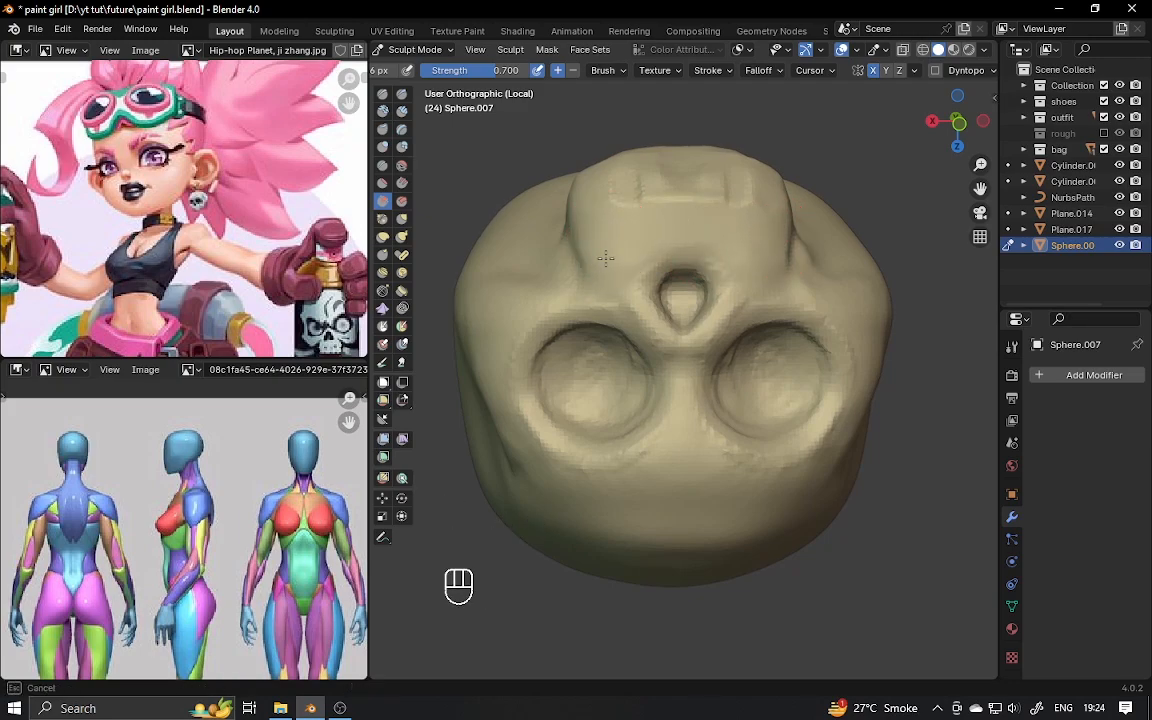
pyautogui.keyDown('alt'); pyautogui.moveTo(622, 260); pyautogui.dragTo(730, 240); pyautogui.keyUp('alt')
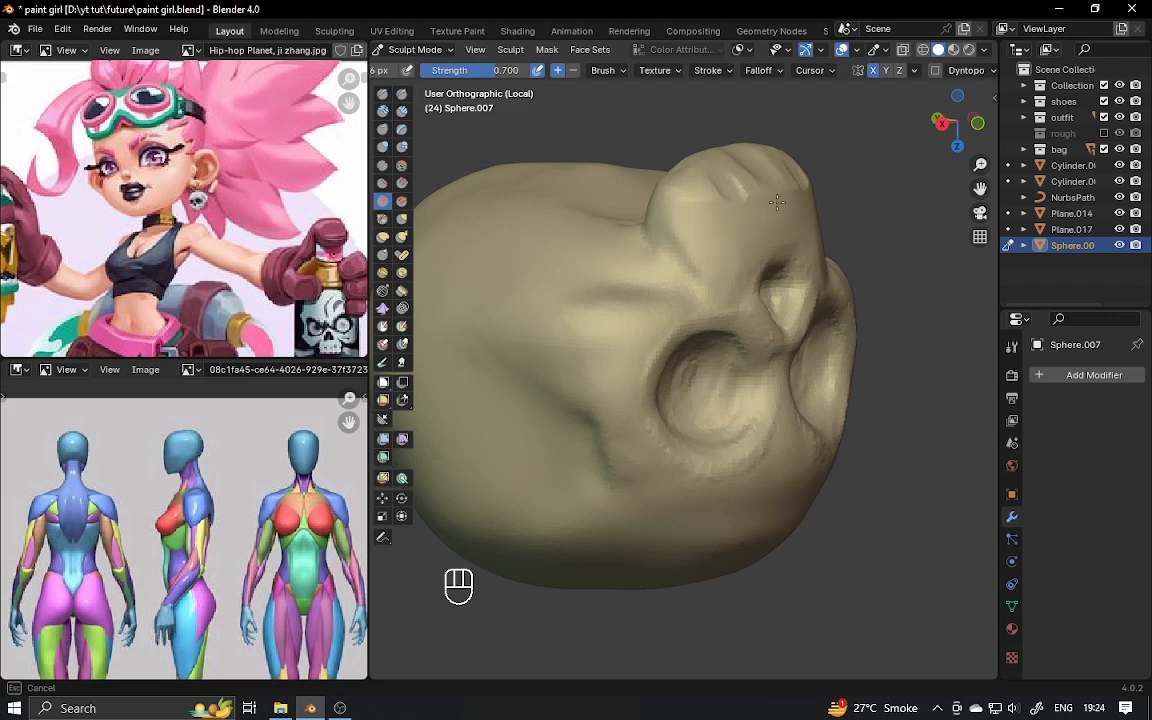
pyautogui.keyDown('alt'); pyautogui.moveTo(777, 203); pyautogui.dragTo(790, 232); pyautogui.keyUp('alt')
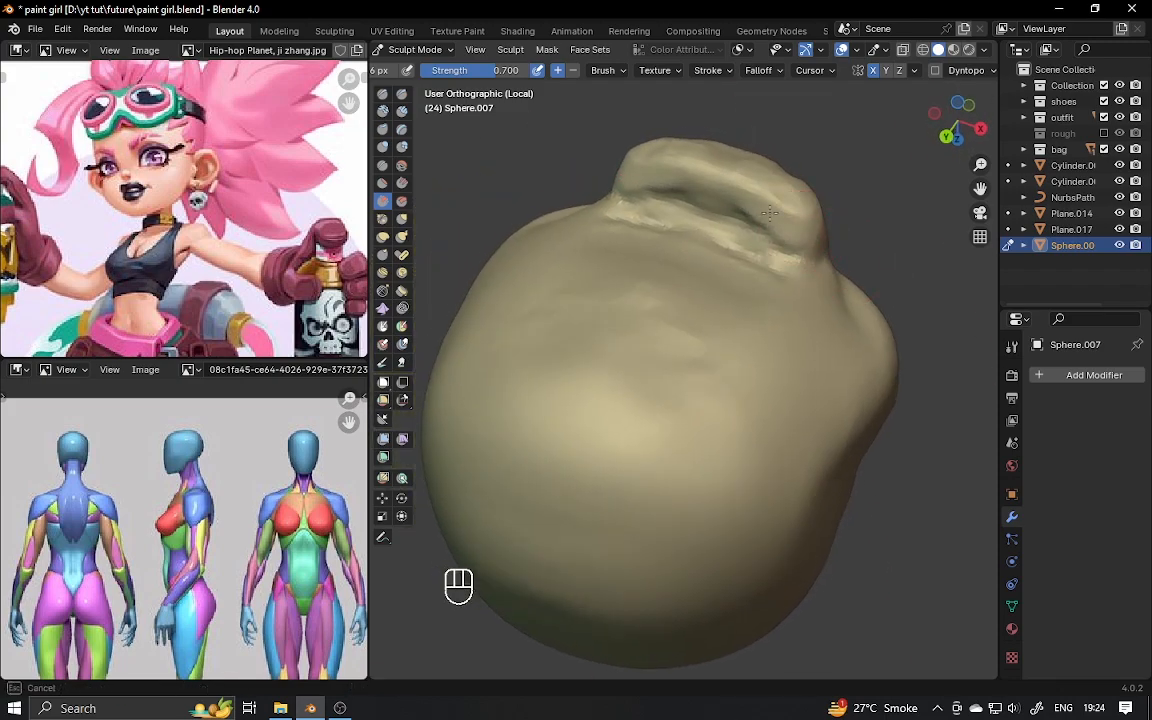
pyautogui.keyDown('alt'); pyautogui.moveTo(653, 193); pyautogui.dragTo(738, 257); pyautogui.keyUp('alt')
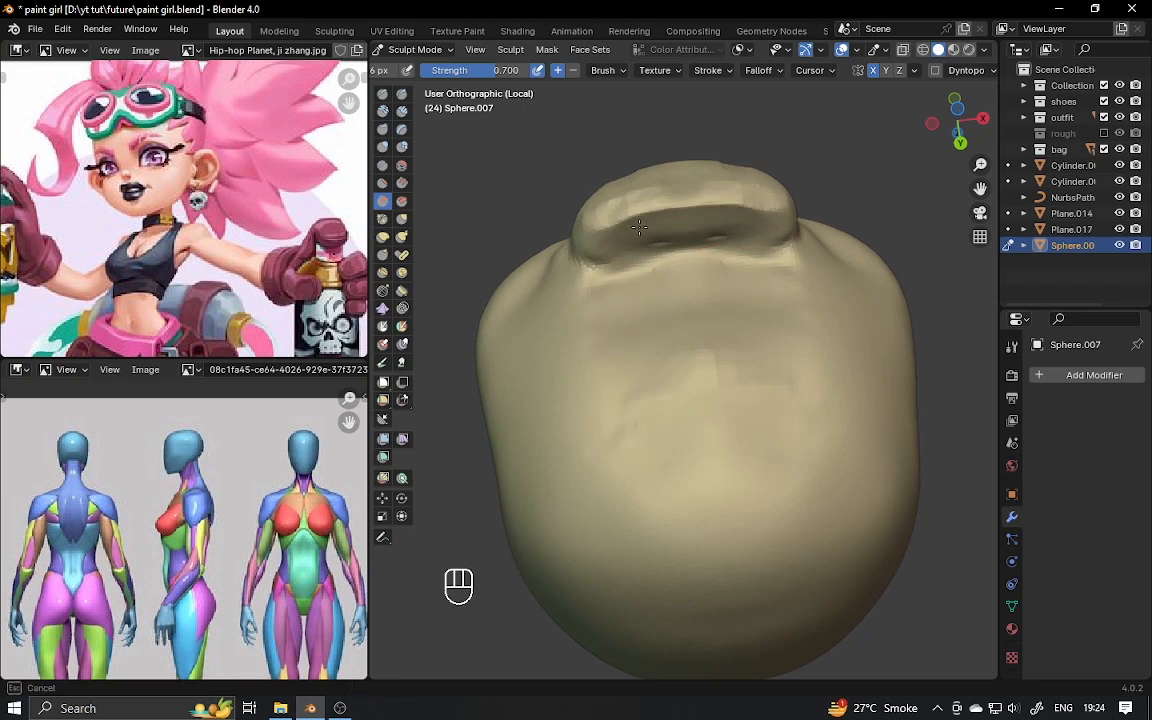
pyautogui.moveTo(639, 227)
pyautogui.keyDown('alt'); pyautogui.mouseDown()
pyautogui.moveTo(774, 242)
pyautogui.moveTo(753, 255)
pyautogui.moveTo(735, 333)
pyautogui.mouseUp(); pyautogui.keyUp('alt')
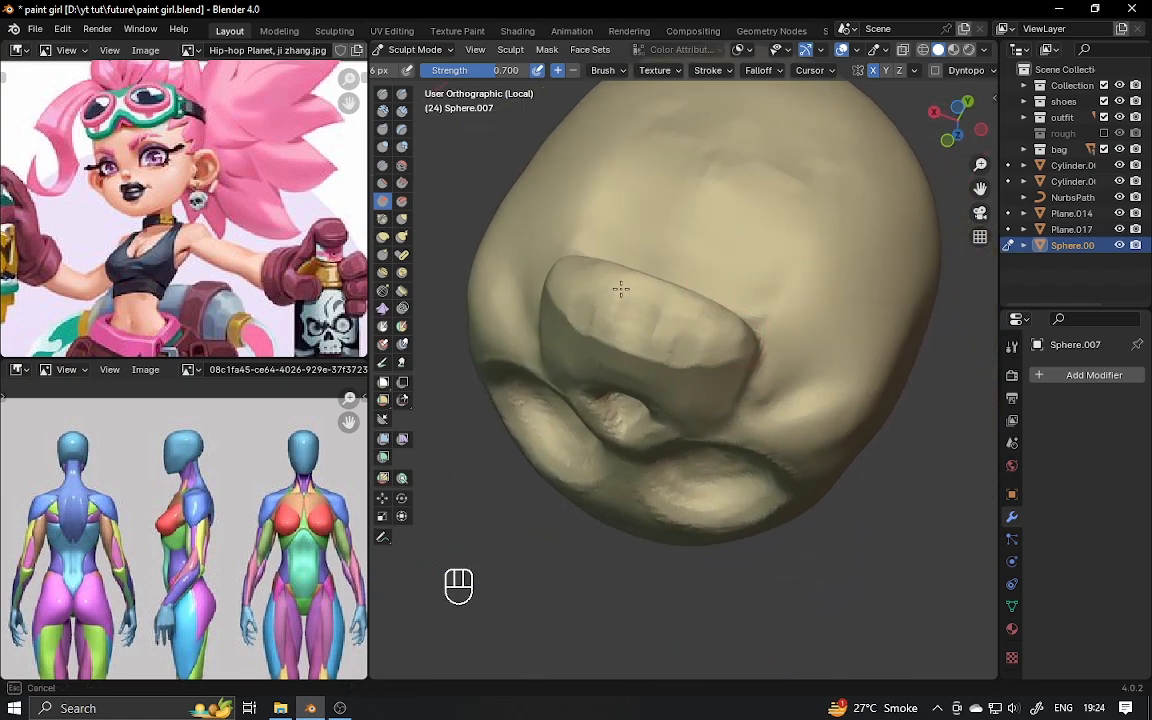
pyautogui.moveTo(656, 309)
pyautogui.keyDown('alt'); pyautogui.mouseDown()
pyautogui.moveTo(771, 244)
pyautogui.moveTo(710, 237)
pyautogui.moveTo(767, 250)
pyautogui.moveTo(753, 195)
pyautogui.moveTo(764, 275)
pyautogui.moveTo(674, 131)
pyautogui.moveTo(770, 268)
pyautogui.moveTo(774, 200)
pyautogui.moveTo(750, 245)
pyautogui.moveTo(722, 247)
pyautogui.mouseUp(); pyautogui.keyUp('alt')
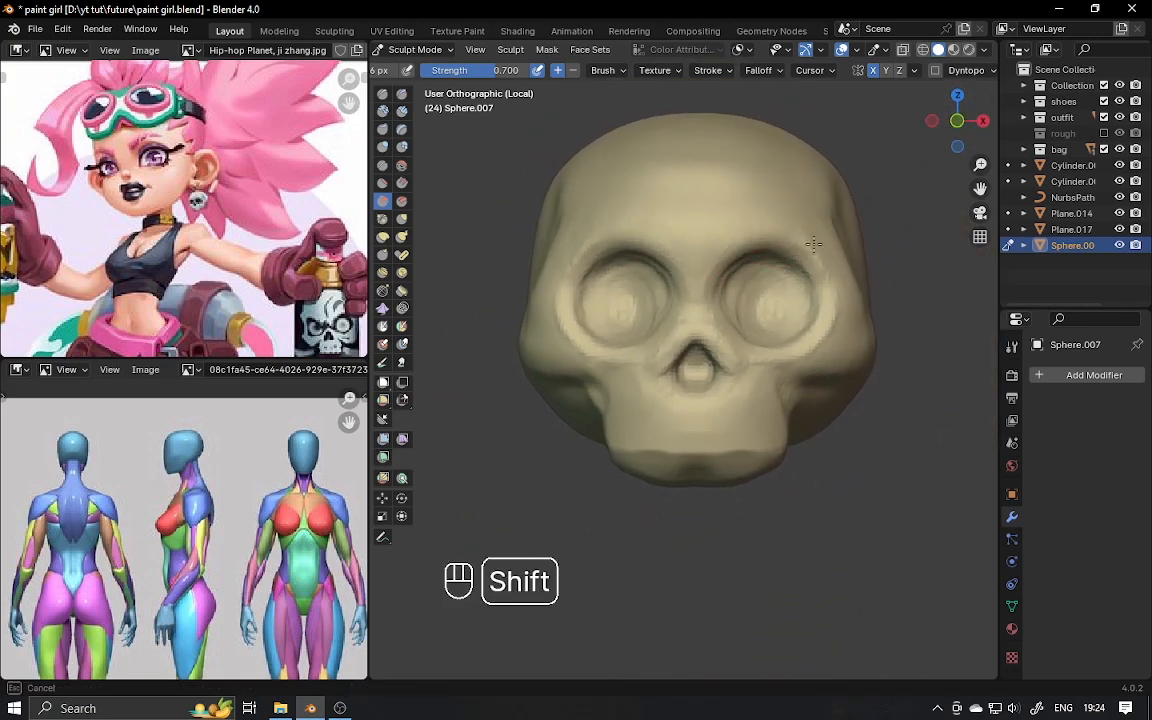
# Smooth and scrape the rims around the eye sockets and the cheekbones into cleaner planes.
pyautogui.moveTo(814, 244)
pyautogui.keyDown('shift'); pyautogui.mouseDown()
pyautogui.moveTo(802, 350)
pyautogui.moveTo(778, 342)
pyautogui.mouseUp(); pyautogui.keyUp('shift')
pyautogui.moveTo(694, 326)
pyautogui.keyDown('alt'); pyautogui.keyDown('shift'); pyautogui.mouseDown()
pyautogui.moveTo(699, 283)
pyautogui.moveTo(670, 266)
pyautogui.moveTo(645, 273)
pyautogui.moveTo(667, 230)
pyautogui.mouseUp(); pyautogui.keyUp('shift'); pyautogui.keyUp('alt')
pyautogui.moveTo(625, 331)
pyautogui.mouseDown()
pyautogui.moveTo(646, 353)
pyautogui.moveTo(643, 327)
pyautogui.mouseUp()
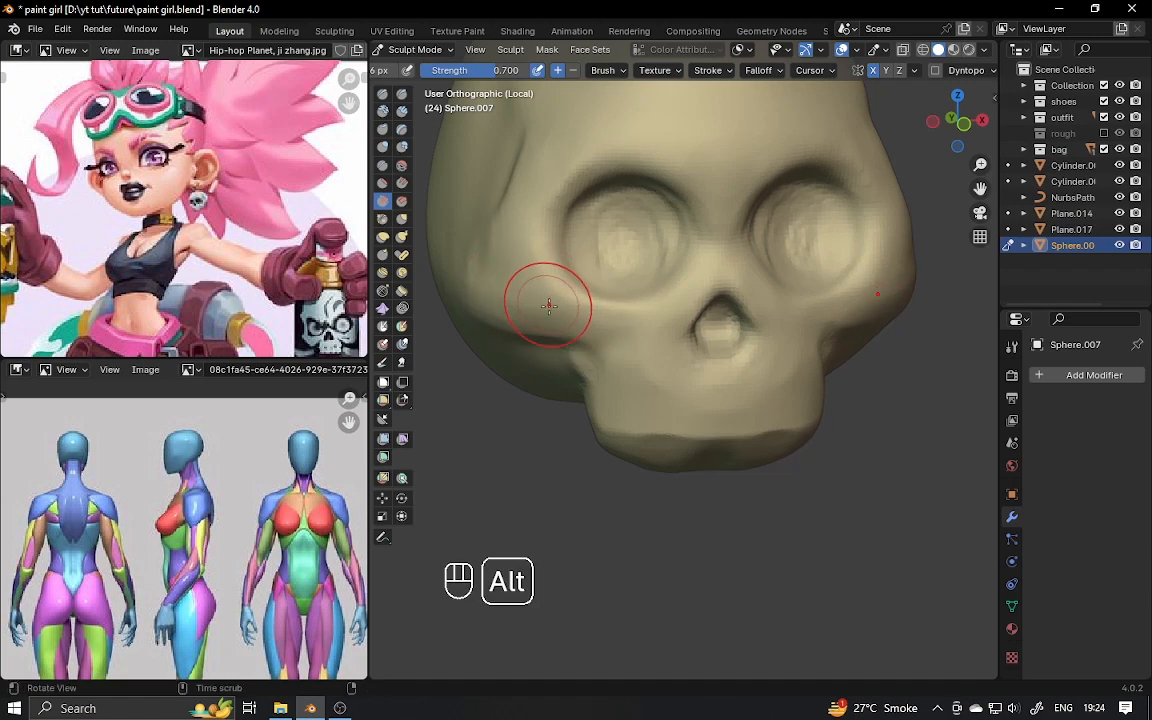
pyautogui.keyDown('alt'); pyautogui.moveTo(550, 292); pyautogui.dragTo(620, 293); pyautogui.keyUp('alt')
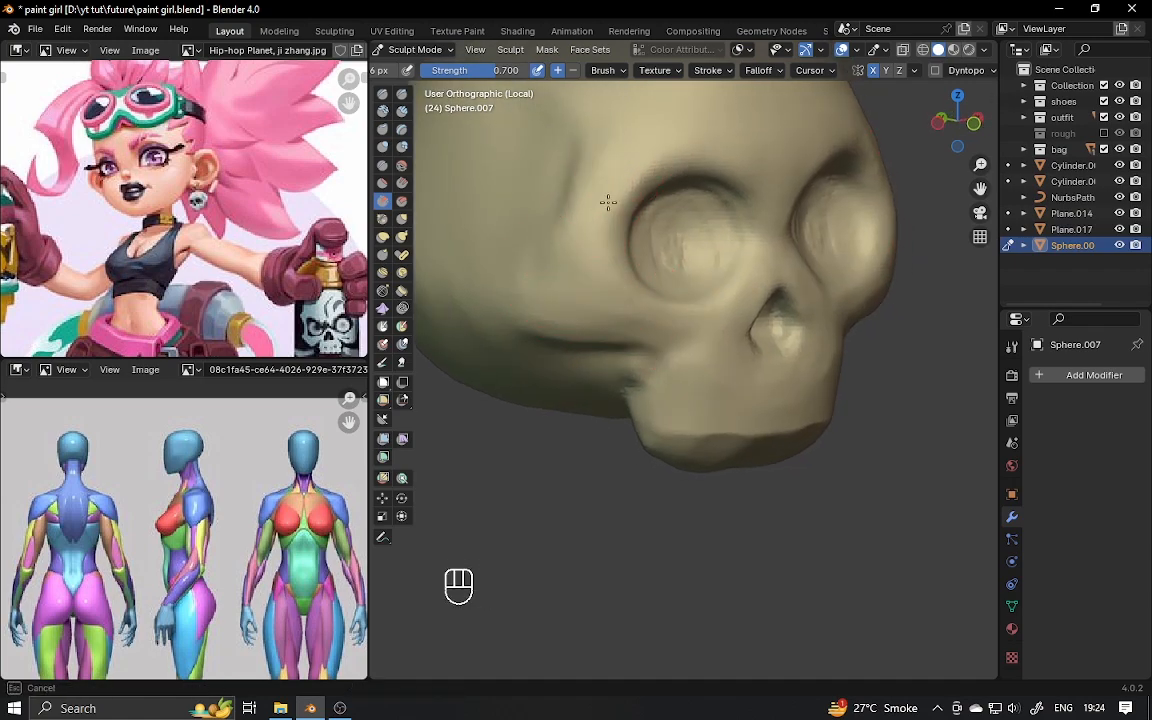
pyautogui.moveTo(608, 202); pyautogui.dragTo(566, 249)
# Scrape the brow, forehead, temples and sides of the cranium into smoother planes.
pyautogui.keyDown('alt'); pyautogui.moveTo(589, 197); pyautogui.dragTo(609, 200); pyautogui.keyUp('alt')
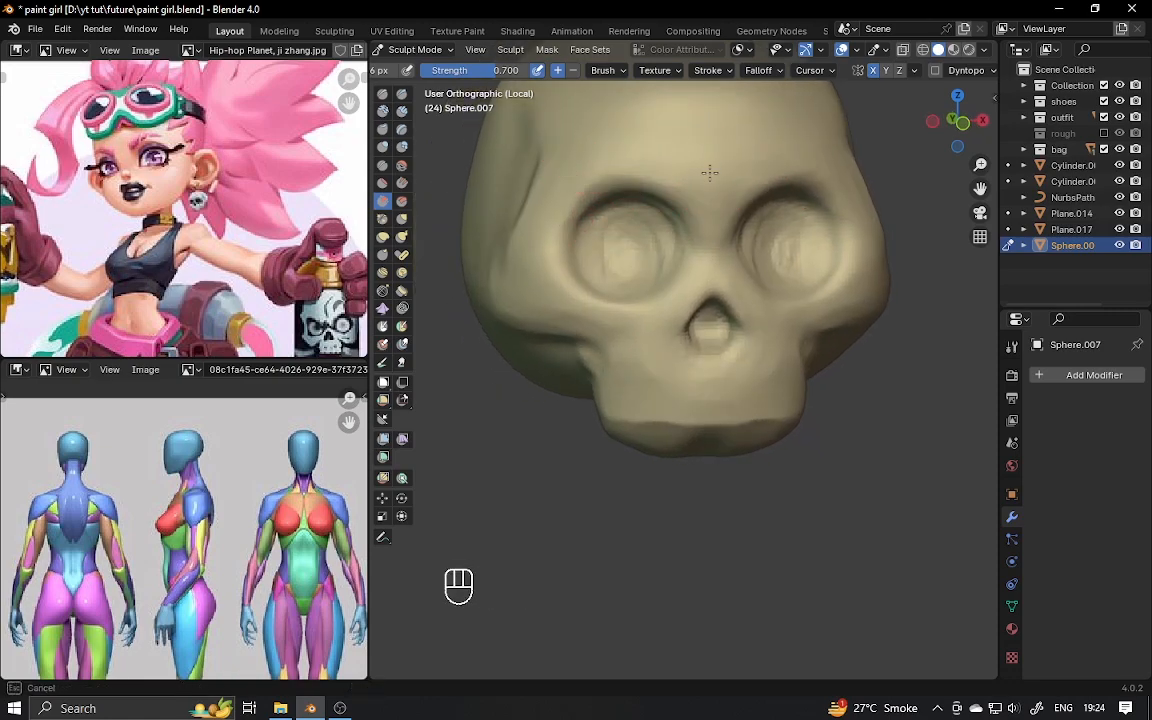
pyautogui.moveTo(710, 136)
pyautogui.keyDown('alt'); pyautogui.mouseDown()
pyautogui.moveTo(717, 206)
pyautogui.moveTo(699, 201)
pyautogui.mouseUp(); pyautogui.keyUp('alt')
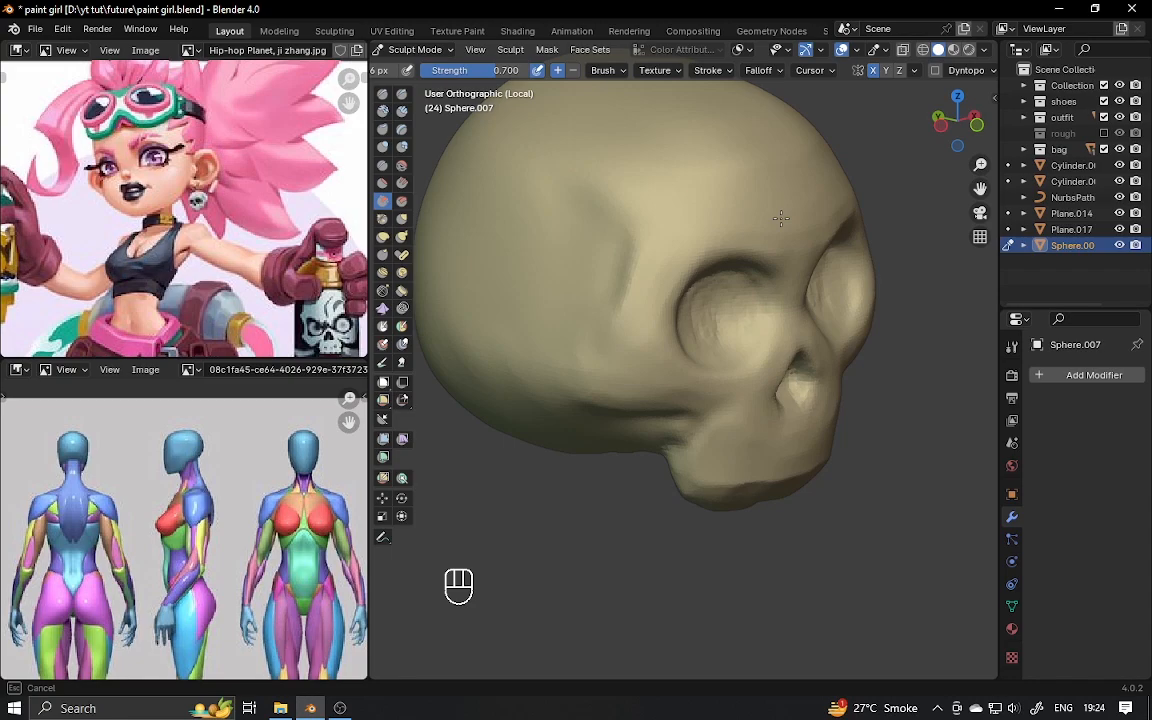
pyautogui.keyDown('alt'); pyautogui.moveTo(781, 217); pyautogui.dragTo(668, 257); pyautogui.keyUp('alt')
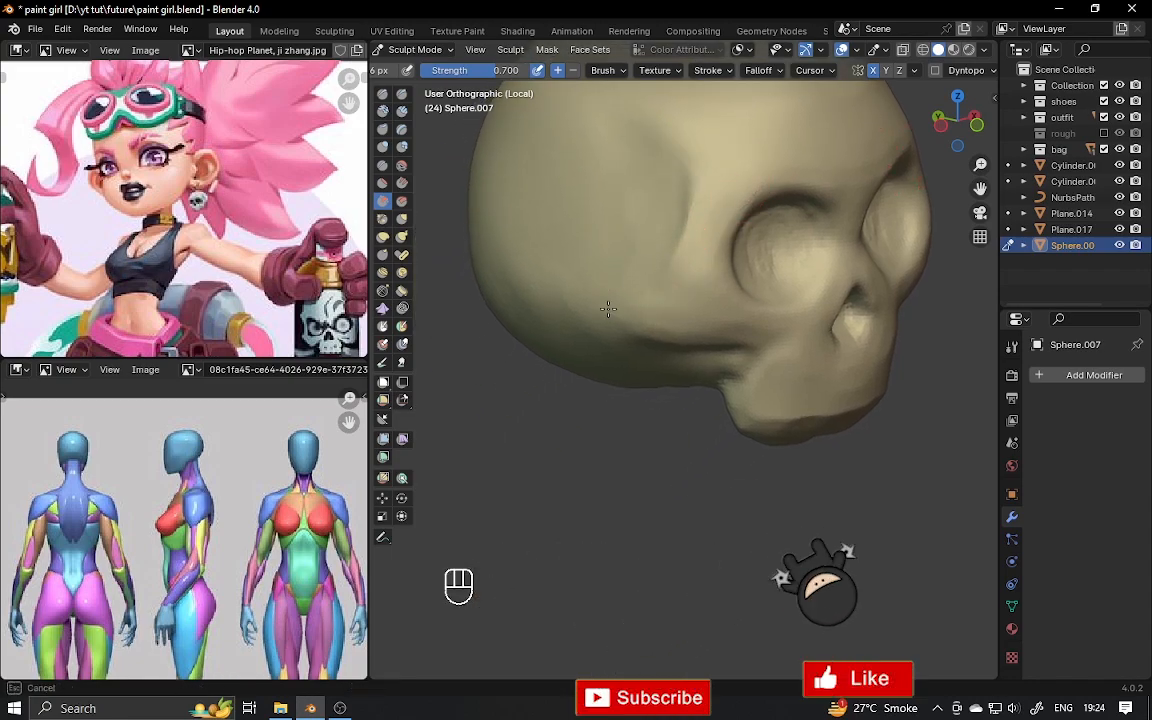
pyautogui.keyDown('alt'); pyautogui.moveTo(597, 291); pyautogui.dragTo(604, 288); pyautogui.keyUp('alt')
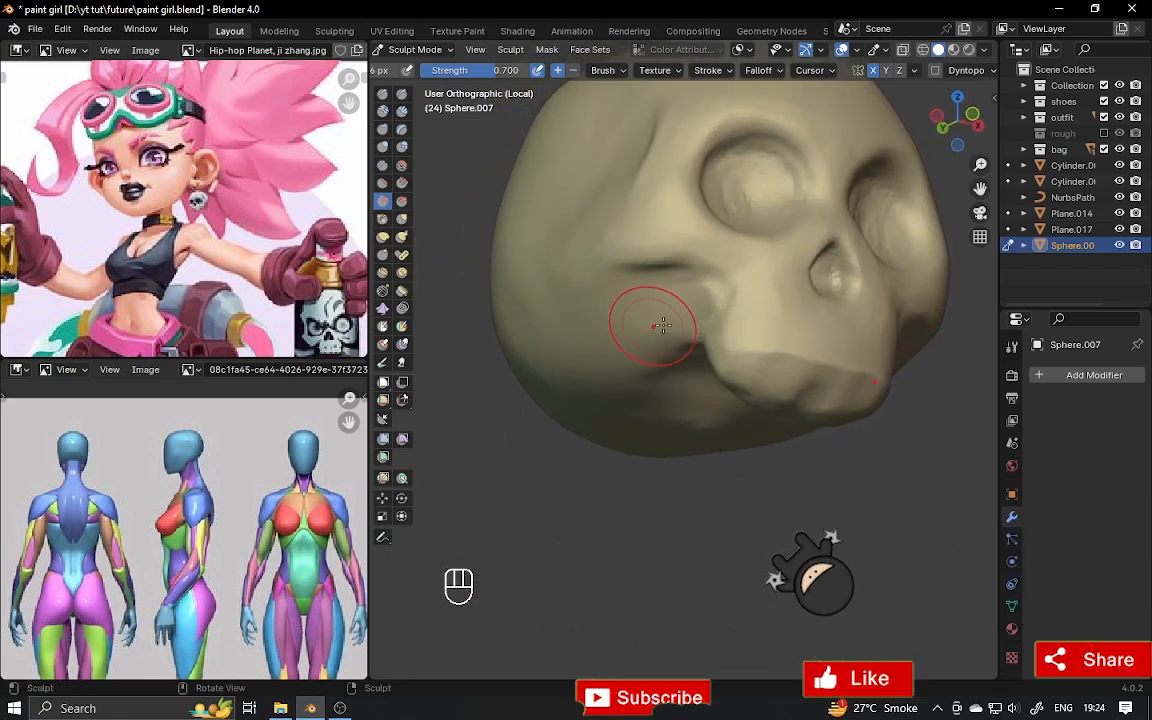
pyautogui.moveTo(662, 325)
pyautogui.keyDown('alt'); pyautogui.mouseDown()
pyautogui.moveTo(643, 347)
pyautogui.moveTo(612, 305)
pyautogui.mouseUp(); pyautogui.keyUp('alt')
# Cut a crisp crease beneath each cheekbone with a resized Draw Sharp brush and smooth its edges.
pyautogui.click(401, 93)
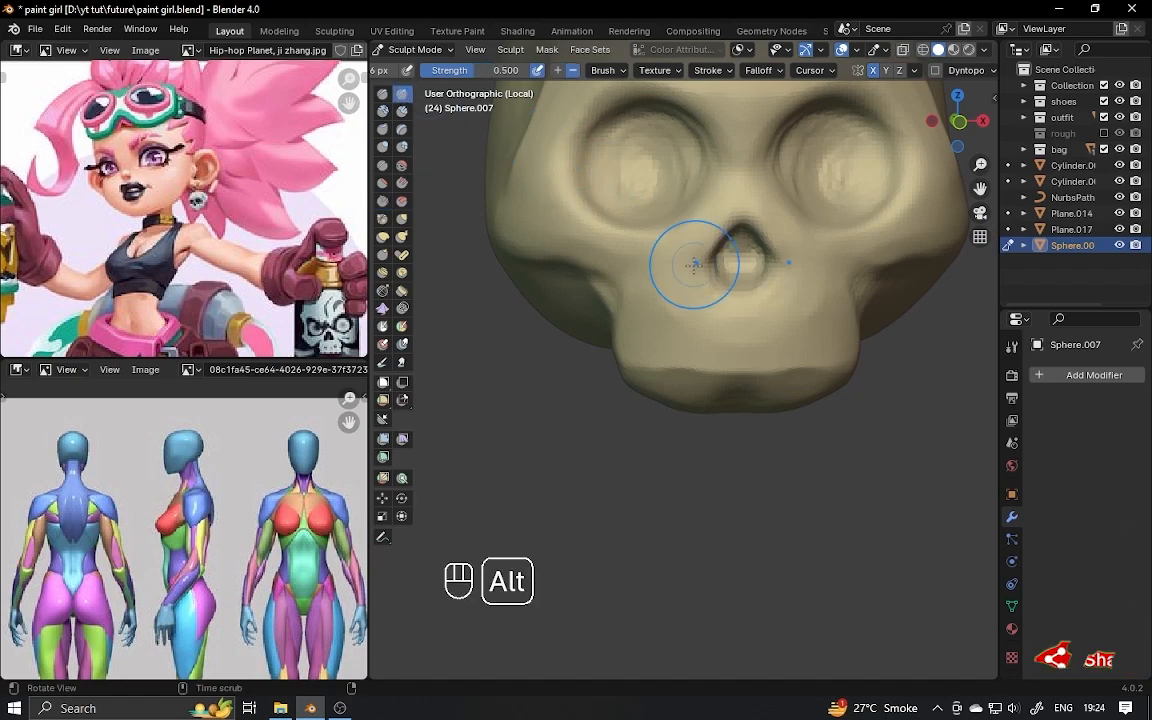
pyautogui.moveTo(694, 264)
pyautogui.keyDown('alt'); pyautogui.mouseDown()
pyautogui.moveTo(625, 303)
pyautogui.moveTo(693, 290)
pyautogui.moveTo(659, 278)
pyautogui.moveTo(694, 278)
pyautogui.moveTo(600, 280)
pyautogui.moveTo(630, 293)
pyautogui.moveTo(566, 256)
pyautogui.mouseUp(); pyautogui.keyUp('alt')
pyautogui.press('f')
pyautogui.press('shift')
pyautogui.moveTo(797, 280)
pyautogui.keyDown('alt'); pyautogui.mouseDown()
pyautogui.moveTo(700, 268)
pyautogui.moveTo(795, 254)
pyautogui.mouseUp(); pyautogui.keyUp('alt')
pyautogui.keyDown('alt'); pyautogui.moveTo(712, 267); pyautogui.dragTo(685, 261); pyautogui.keyUp('alt')
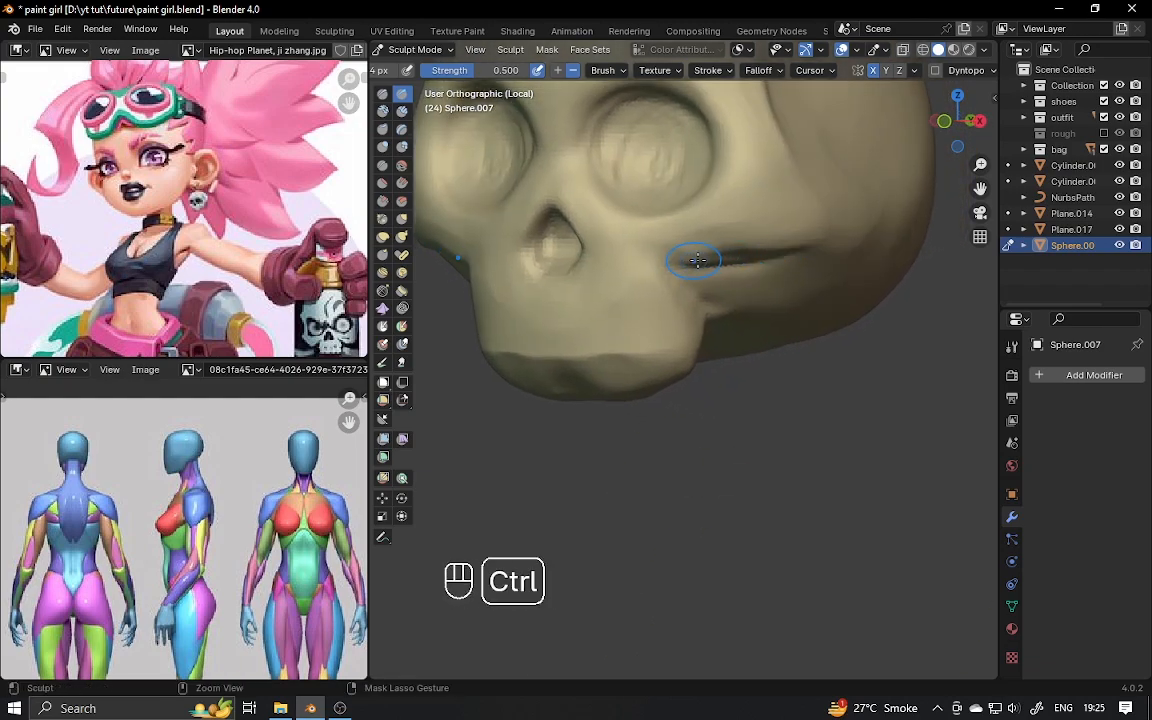
pyautogui.keyDown('alt'); pyautogui.moveTo(756, 255); pyautogui.dragTo(770, 243); pyautogui.keyUp('alt')
pyautogui.moveTo(718, 247)
pyautogui.keyDown('shift'); pyautogui.mouseDown()
pyautogui.moveTo(690, 246)
pyautogui.moveTo(713, 240)
pyautogui.mouseUp(); pyautogui.keyUp('shift')
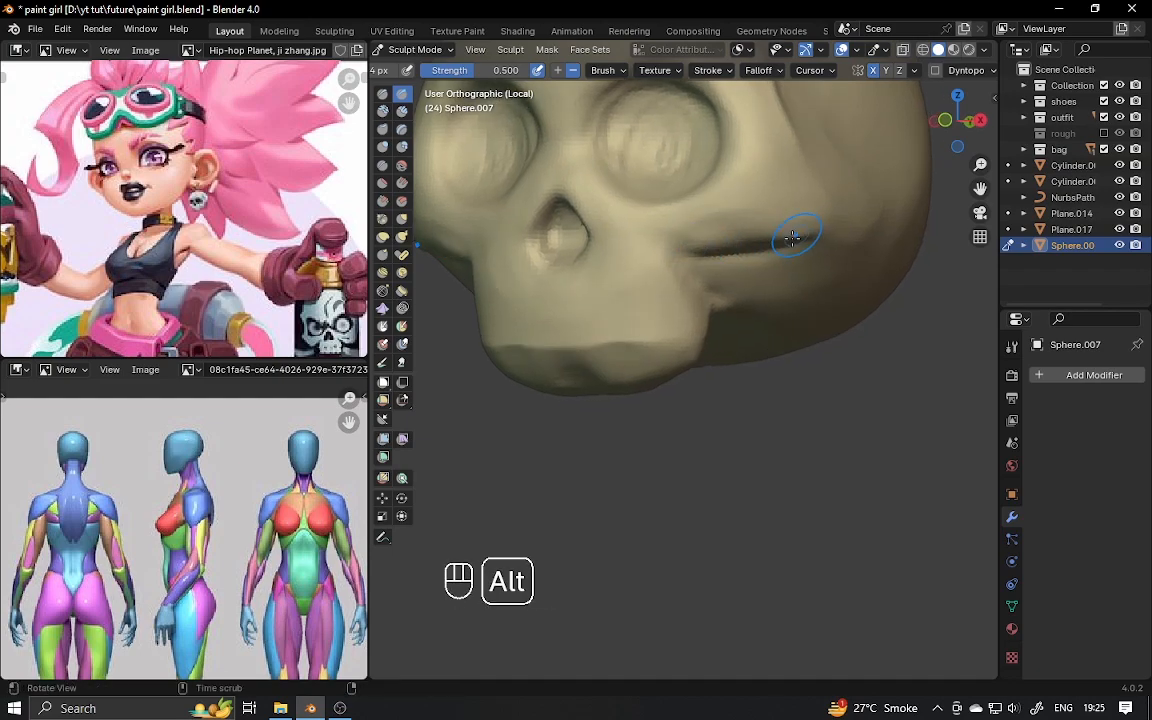
pyautogui.keyDown('alt'); pyautogui.moveTo(792, 237); pyautogui.dragTo(770, 228); pyautogui.keyUp('alt')
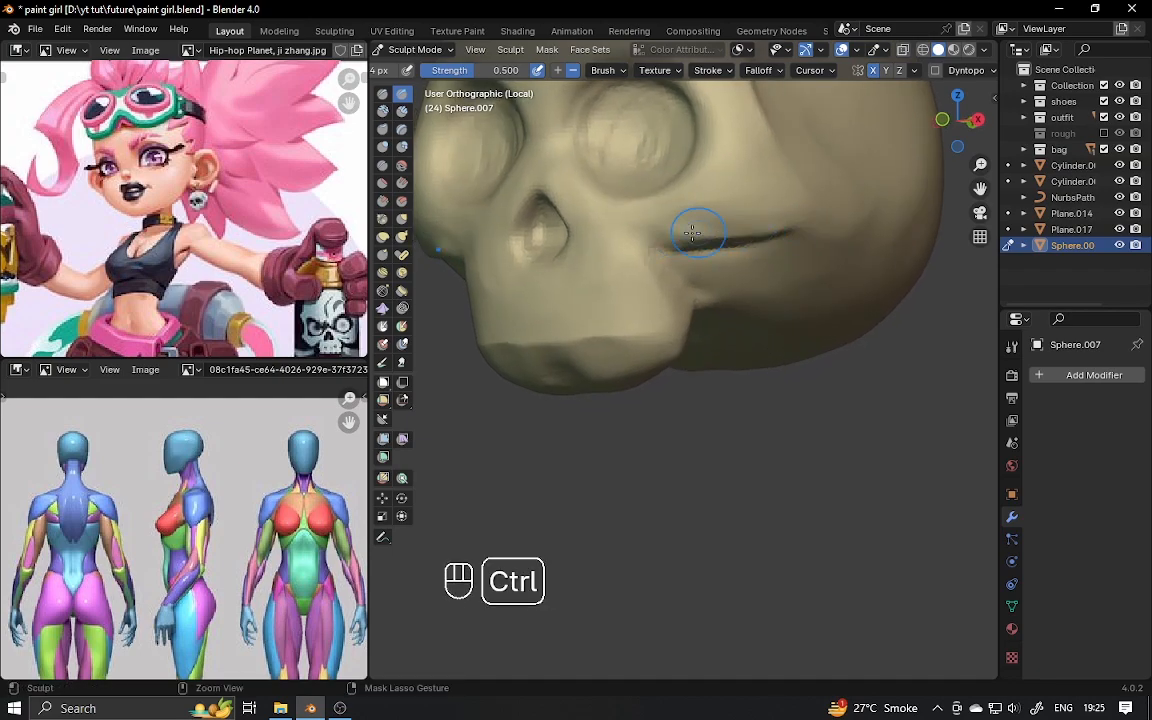
pyautogui.moveTo(692, 233)
pyautogui.keyDown('shift'); pyautogui.mouseDown()
pyautogui.moveTo(663, 239)
pyautogui.moveTo(697, 247)
pyautogui.mouseUp(); pyautogui.keyUp('shift')
pyautogui.moveTo(618, 208)
pyautogui.keyDown('alt'); pyautogui.mouseDown()
pyautogui.moveTo(655, 219)
pyautogui.moveTo(659, 193)
pyautogui.moveTo(707, 206)
pyautogui.moveTo(722, 249)
pyautogui.mouseUp(); pyautogui.keyUp('alt')
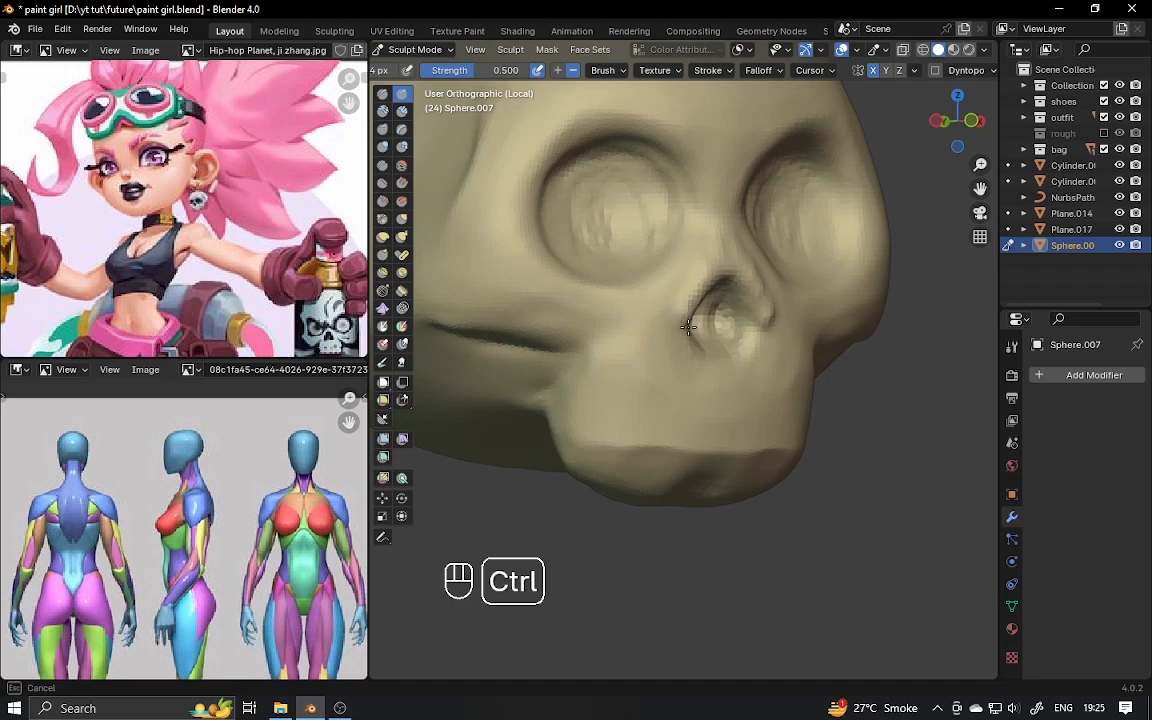
# Refine the edge of the nose opening with inverted Draw Sharp strokes and smoothing.
pyautogui.keyDown('ctrl'); pyautogui.moveTo(688, 327); pyautogui.dragTo(704, 290); pyautogui.keyUp('ctrl')
pyautogui.moveTo(704, 290)
pyautogui.keyDown('alt'); pyautogui.mouseDown()
pyautogui.moveTo(672, 282)
pyautogui.moveTo(650, 320)
pyautogui.mouseUp(); pyautogui.keyUp('alt')
pyautogui.moveTo(687, 257)
pyautogui.keyDown('shift'); pyautogui.mouseDown()
pyautogui.moveTo(662, 323)
pyautogui.moveTo(686, 318)
pyautogui.mouseUp(); pyautogui.keyUp('shift')
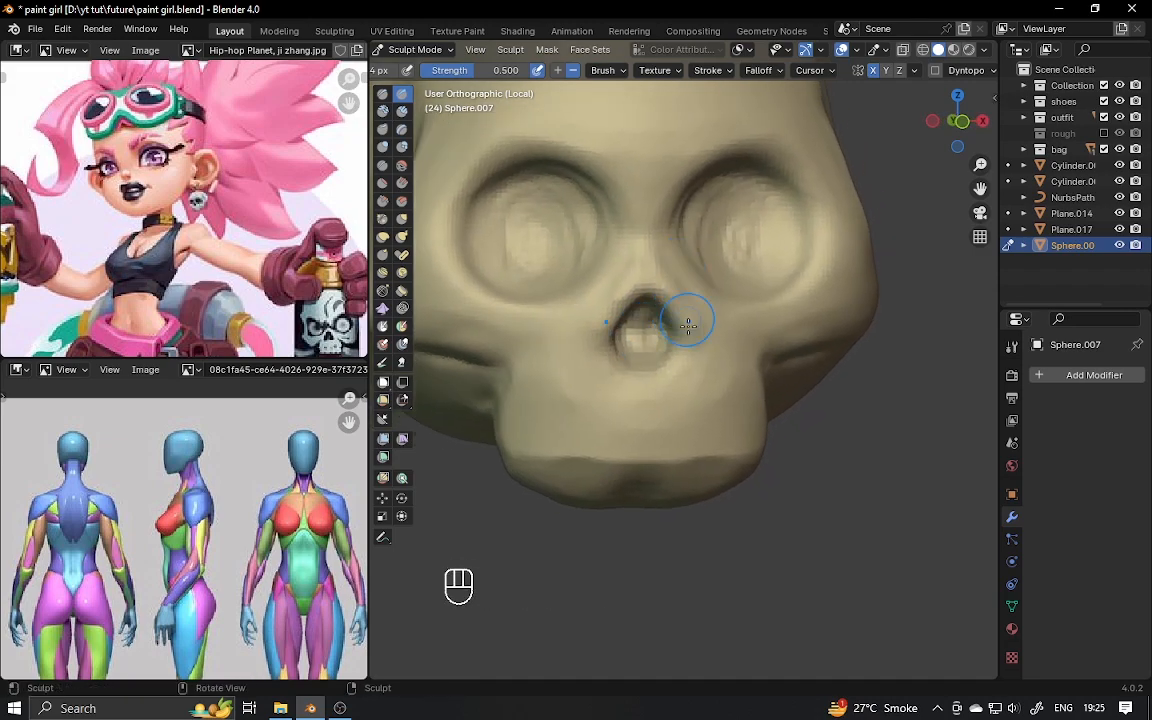
# Pull the nose opening into a pointed arch with flared lower corners using a resized Grab brush.
pyautogui.press('g')
pyautogui.press('f')
pyautogui.click(694, 316)
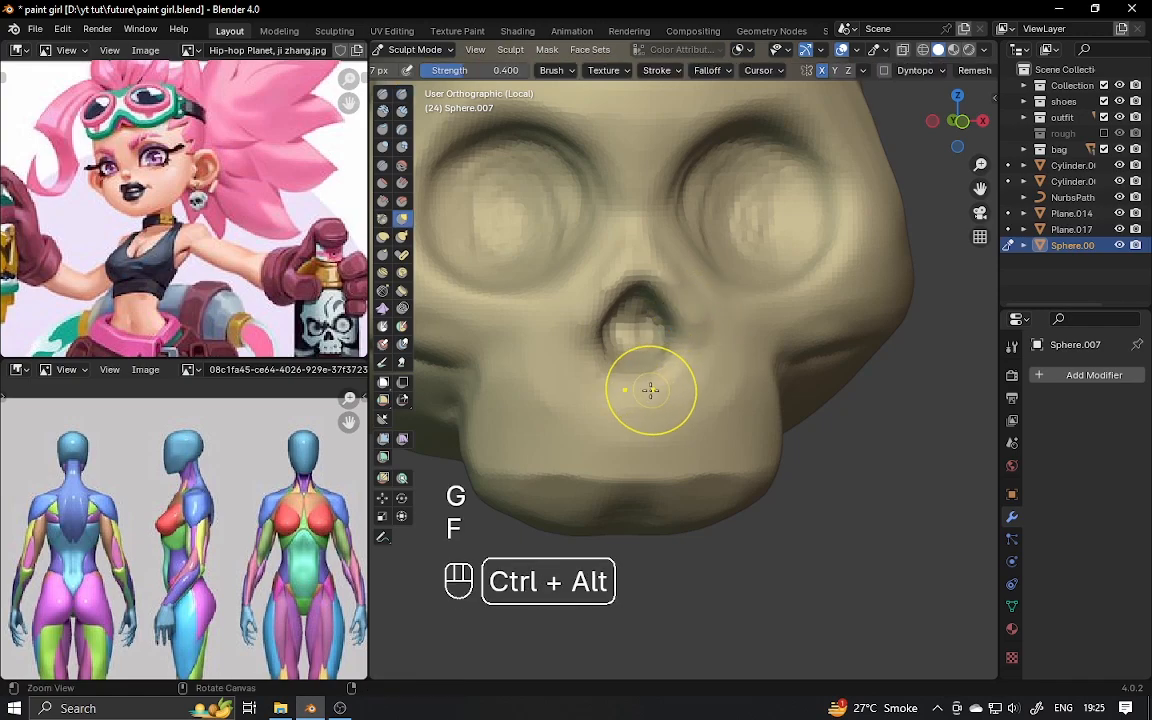
pyautogui.moveTo(648, 391)
pyautogui.keyDown('ctrl'); pyautogui.keyDown('alt'); pyautogui.mouseDown()
pyautogui.moveTo(632, 343)
pyautogui.moveTo(730, 338)
pyautogui.mouseUp(); pyautogui.keyUp('alt'); pyautogui.keyUp('ctrl')
pyautogui.keyDown('shift'); pyautogui.moveTo(730, 338); pyautogui.dragTo(681, 333, button='middle'); pyautogui.keyUp('shift')
pyautogui.moveTo(768, 338); pyautogui.dragTo(781, 318)
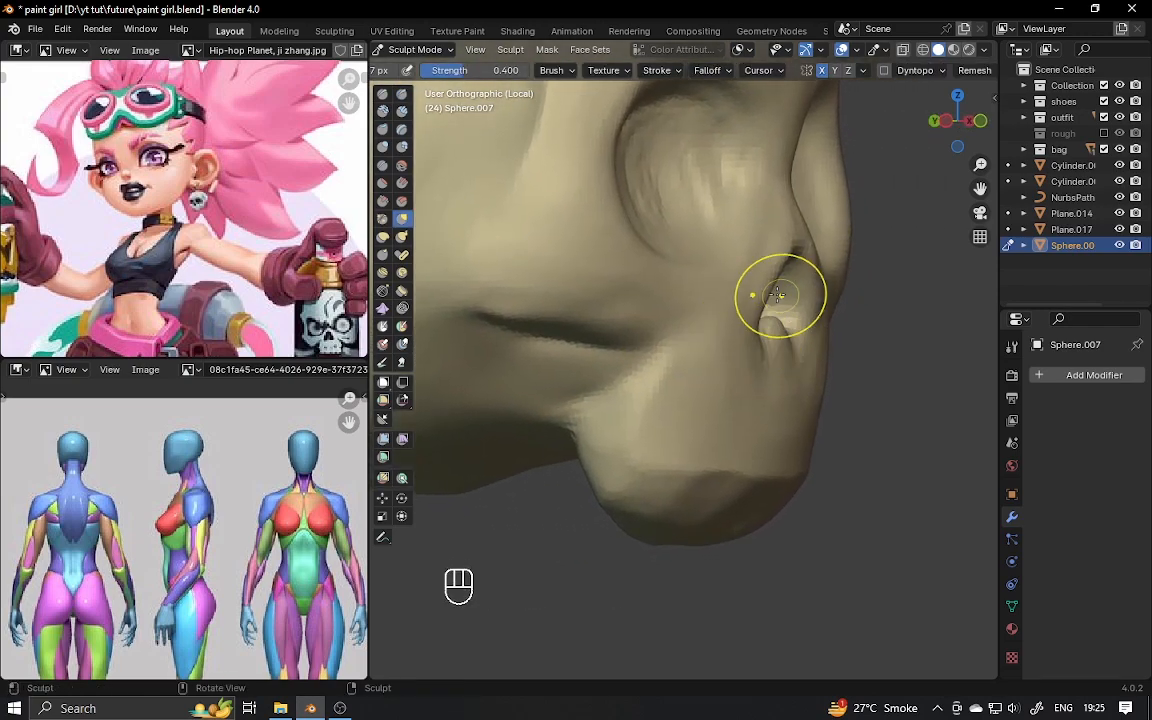
pyautogui.moveTo(803, 276); pyautogui.dragTo(801, 322)
pyautogui.moveTo(801, 324)
pyautogui.keyDown('alt'); pyautogui.mouseDown()
pyautogui.moveTo(774, 335)
pyautogui.moveTo(638, 319)
pyautogui.moveTo(648, 324)
pyautogui.mouseUp(); pyautogui.keyUp('alt')
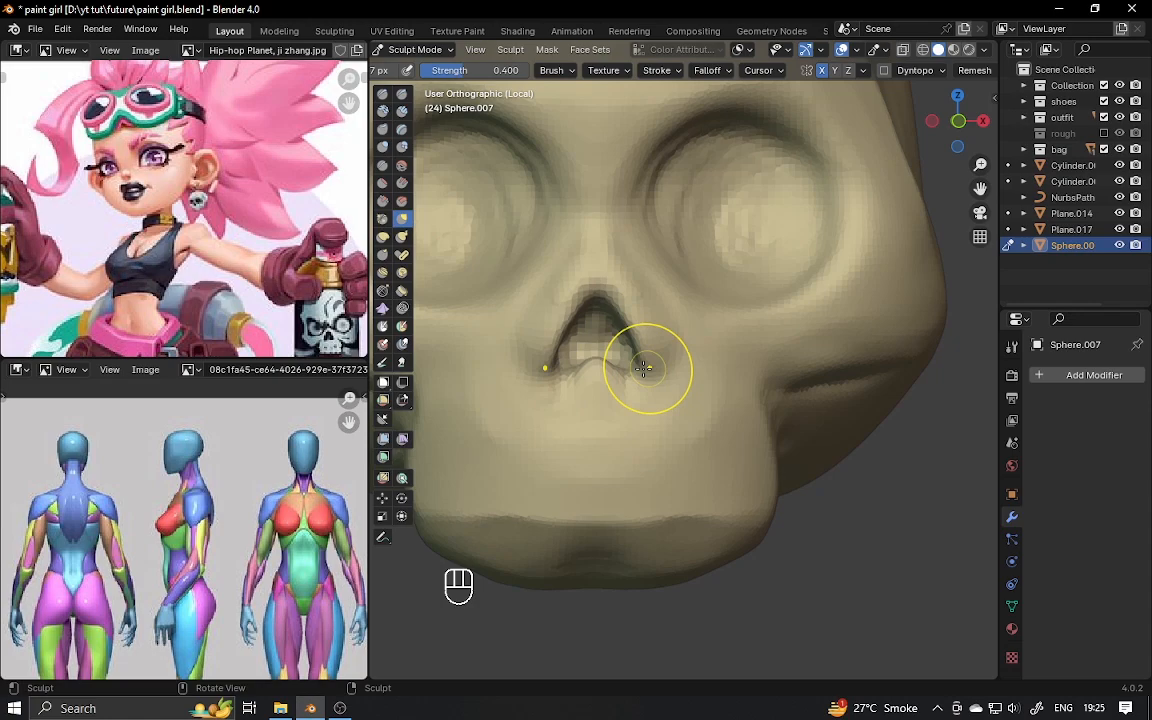
pyautogui.moveTo(643, 368); pyautogui.dragTo(636, 370)
pyautogui.moveTo(628, 385)
pyautogui.keyDown('ctrl'); pyautogui.keyDown('alt'); pyautogui.mouseDown()
pyautogui.moveTo(656, 339)
pyautogui.moveTo(662, 379)
pyautogui.mouseUp(); pyautogui.keyUp('alt'); pyautogui.keyUp('ctrl')
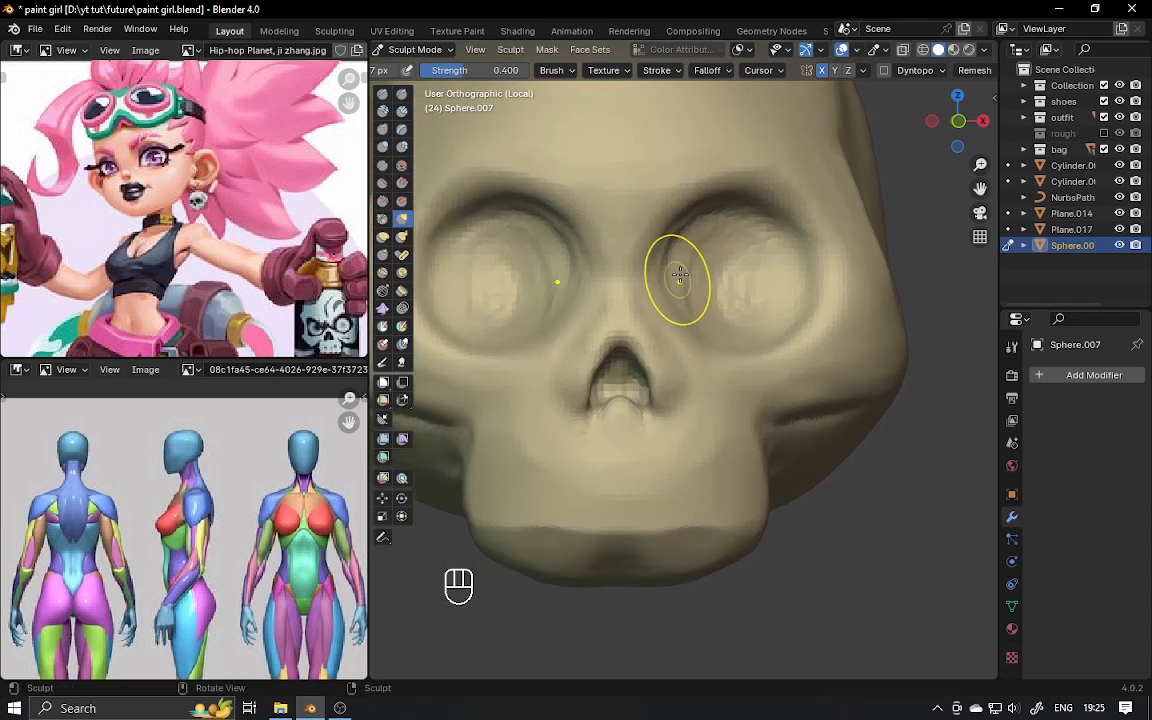
# Try to carve tooth grooves along the lower edge of the upper jaw with a resized Draw Sharp brush.
pyautogui.keyDown('ctrl'); pyautogui.keyDown('alt'); pyautogui.moveTo(680, 274); pyautogui.dragTo(640, 383); pyautogui.keyUp('alt'); pyautogui.keyUp('ctrl')
pyautogui.moveTo(640, 383)
pyautogui.keyDown('alt'); pyautogui.keyDown('shift'); pyautogui.mouseDown()
pyautogui.moveTo(625, 301)
pyautogui.moveTo(560, 257)
pyautogui.moveTo(595, 322)
pyautogui.mouseUp(); pyautogui.keyUp('shift'); pyautogui.keyUp('alt')
pyautogui.click(402, 94)
pyautogui.press('f')
pyautogui.click(570, 340)
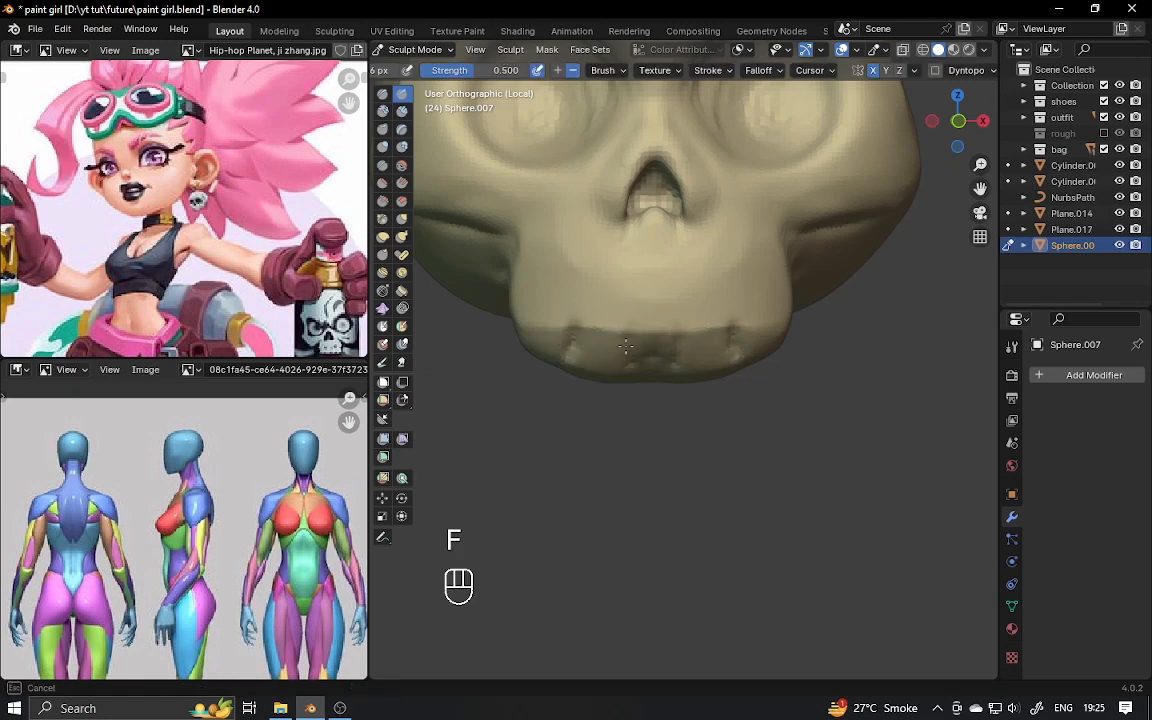
pyautogui.keyDown('alt'); pyautogui.moveTo(643, 368); pyautogui.dragTo(625, 352); pyautogui.keyUp('alt')
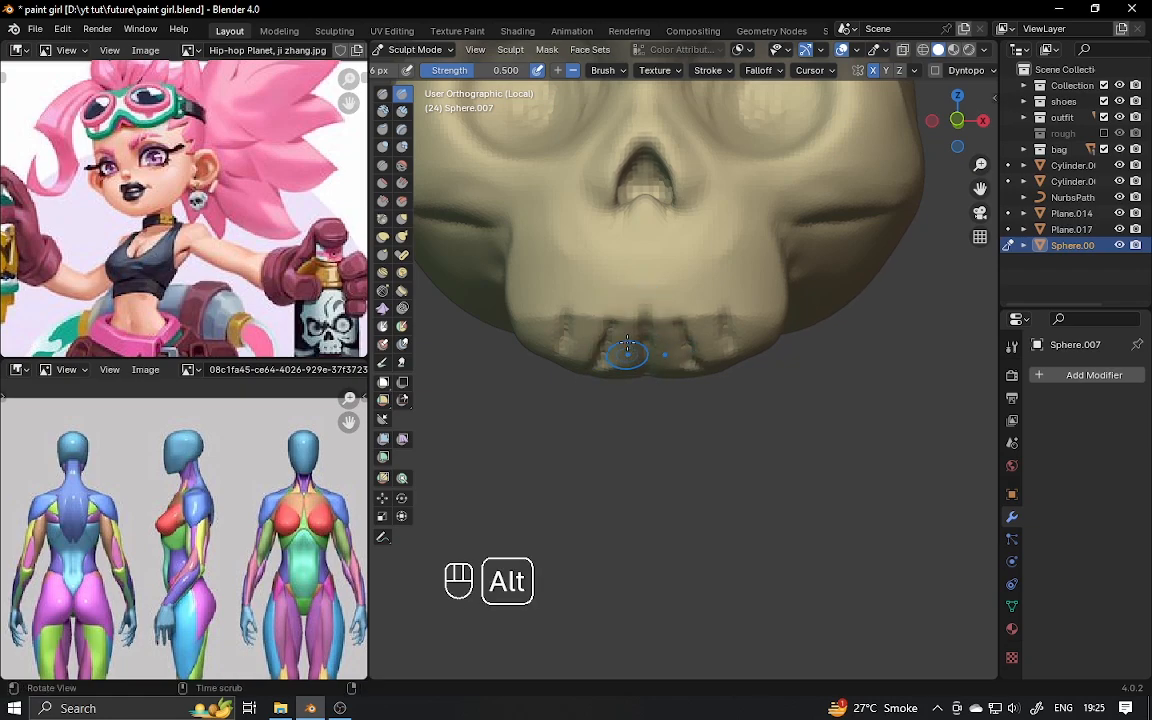
pyautogui.moveTo(625, 360)
pyautogui.keyDown('alt'); pyautogui.mouseDown()
pyautogui.moveTo(622, 261)
pyautogui.moveTo(595, 285)
pyautogui.moveTo(573, 265)
pyautogui.moveTo(666, 357)
pyautogui.moveTo(560, 260)
pyautogui.moveTo(454, 190)
pyautogui.mouseUp(); pyautogui.keyUp('alt')
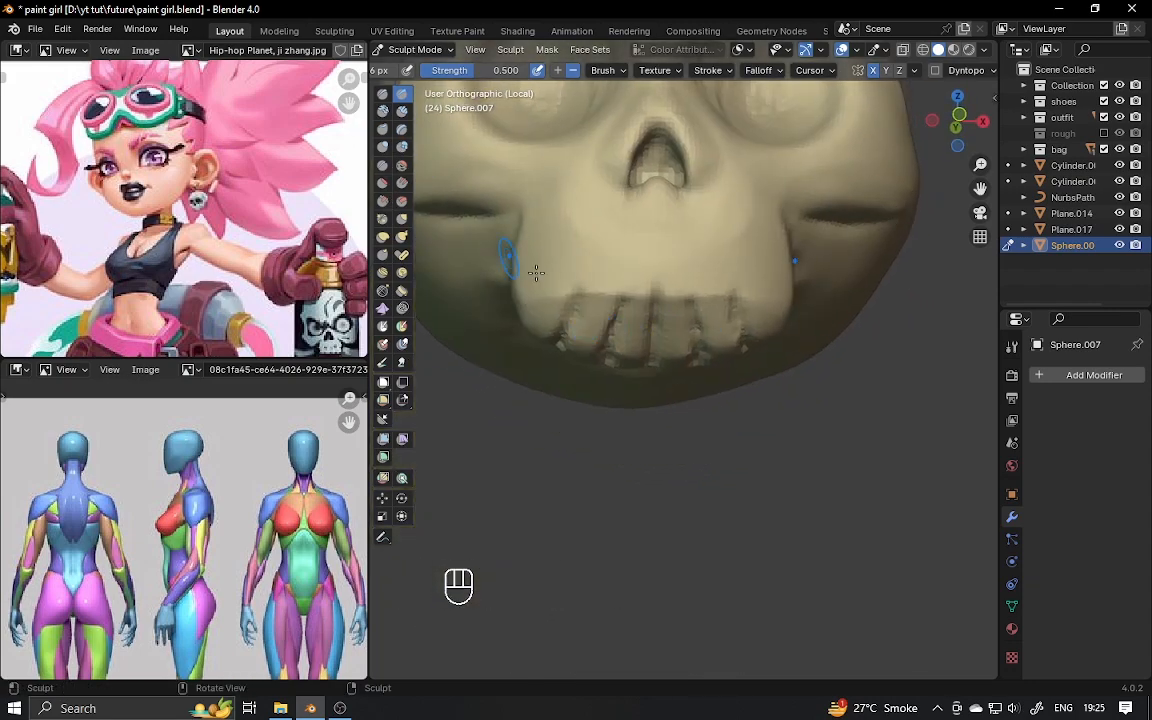
# Smooth away the carved tooth grooves along the front and underside of the jaw.
pyautogui.moveTo(555, 295)
pyautogui.keyDown('shift'); pyautogui.mouseDown()
pyautogui.moveTo(583, 311)
pyautogui.moveTo(698, 296)
pyautogui.mouseUp(); pyautogui.keyUp('shift')
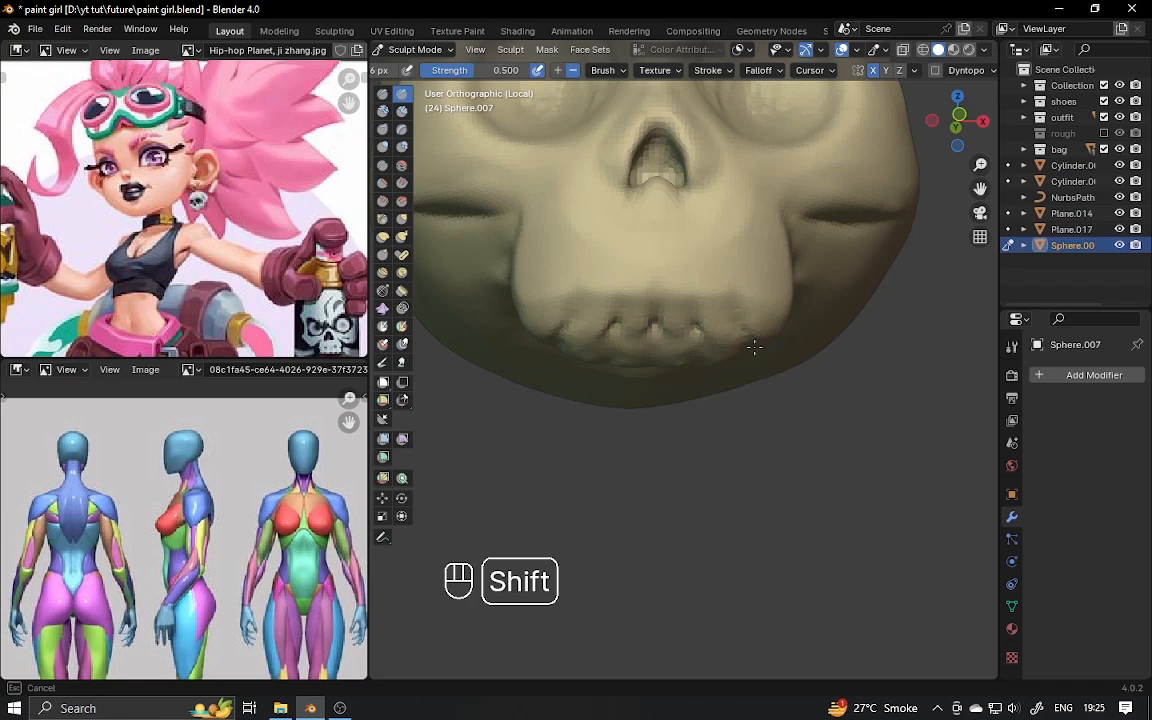
pyautogui.keyDown('alt'); pyautogui.moveTo(754, 346); pyautogui.dragTo(681, 283); pyautogui.keyUp('alt')
pyautogui.moveTo(571, 288)
pyautogui.keyDown('alt'); pyautogui.mouseDown()
pyautogui.moveTo(522, 372)
pyautogui.moveTo(534, 376)
pyautogui.mouseUp(); pyautogui.keyUp('alt')
pyautogui.keyDown('alt'); pyautogui.moveTo(607, 357); pyautogui.dragTo(653, 306); pyautogui.keyUp('alt')
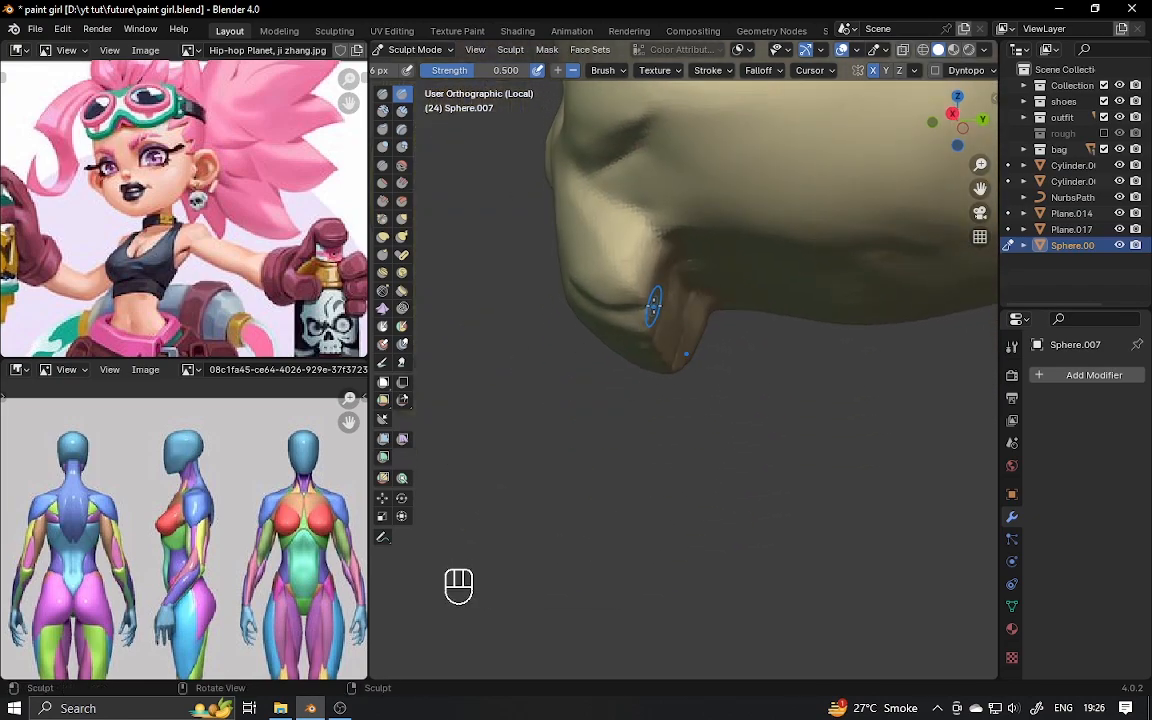
# Reshape the lower edge of the jaw in profile with a resized Grab brush and smooth its front.
pyautogui.press('g')
pyautogui.press('f')
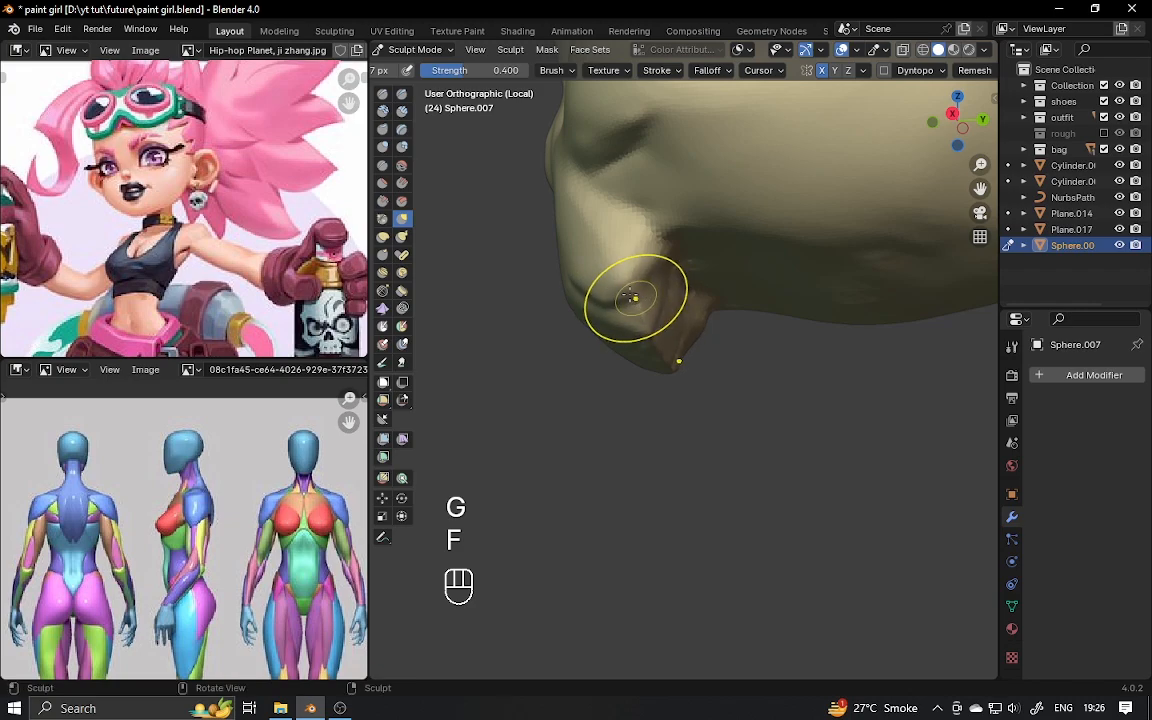
pyautogui.moveTo(651, 355); pyautogui.dragTo(650, 350)
pyautogui.moveTo(634, 298)
pyautogui.keyDown('alt'); pyautogui.mouseDown()
pyautogui.moveTo(665, 285)
pyautogui.moveTo(650, 303)
pyautogui.moveTo(668, 303)
pyautogui.moveTo(648, 315)
pyautogui.moveTo(702, 347)
pyautogui.moveTo(746, 303)
pyautogui.moveTo(655, 262)
pyautogui.mouseUp(); pyautogui.keyUp('alt')
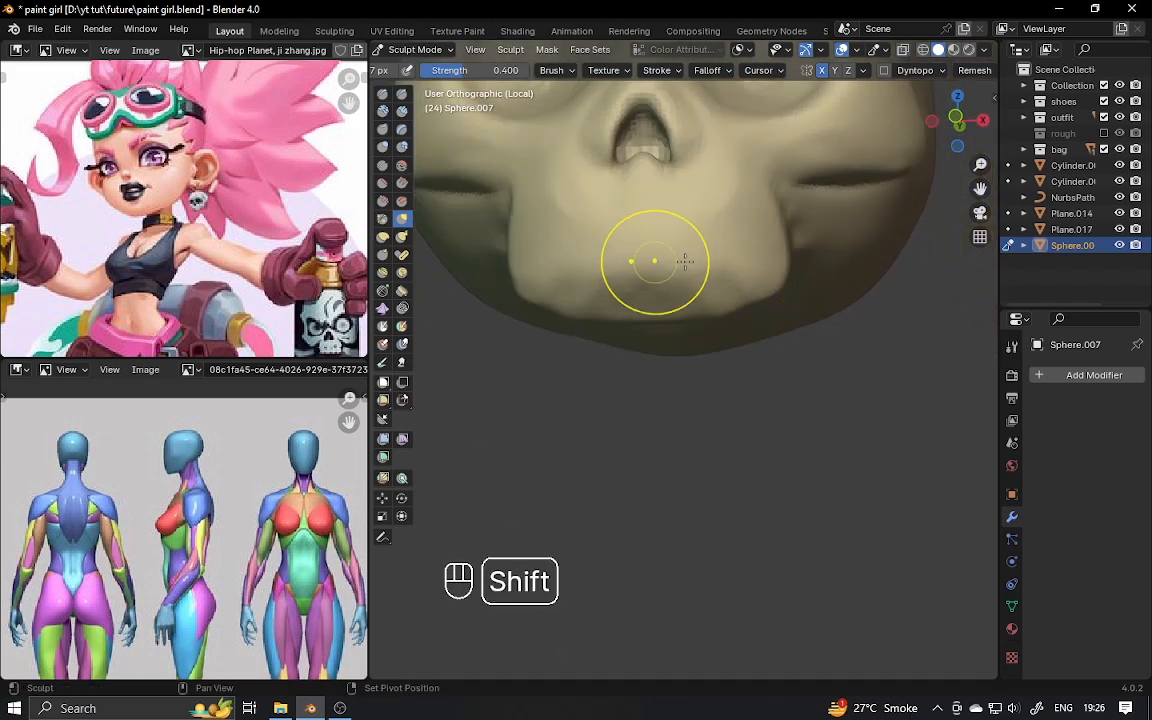
# Carve the central tooth groove down the jaw and around its underside with a resized Crease brush, and remesh the skull.
pyautogui.click(382, 165)
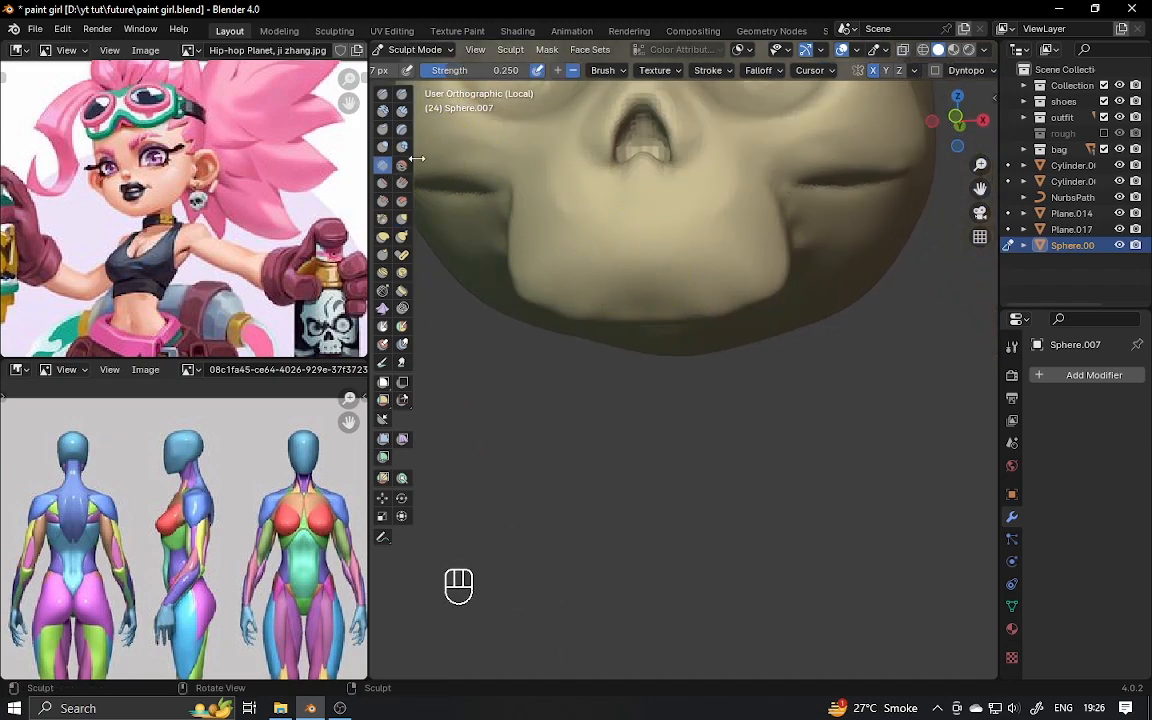
pyautogui.press('f')
pyautogui.click(634, 288)
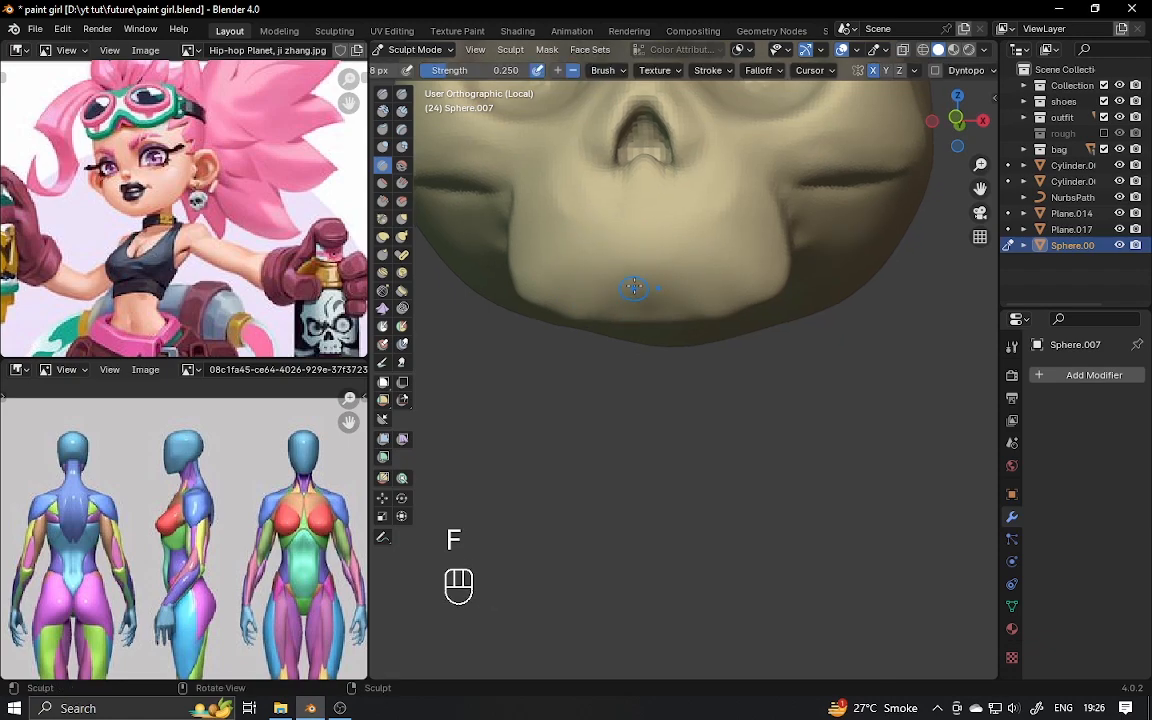
pyautogui.press('f')
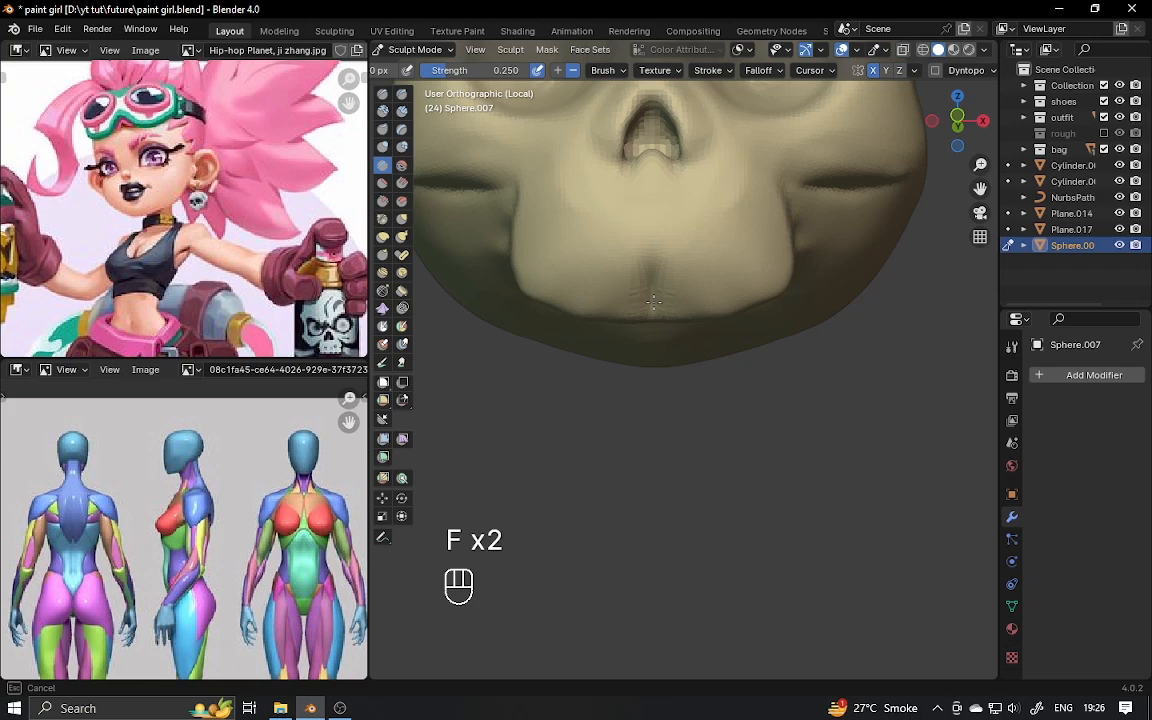
pyautogui.keyDown('alt'); pyautogui.moveTo(653, 301); pyautogui.dragTo(657, 328, button='middle'); pyautogui.keyUp('alt')
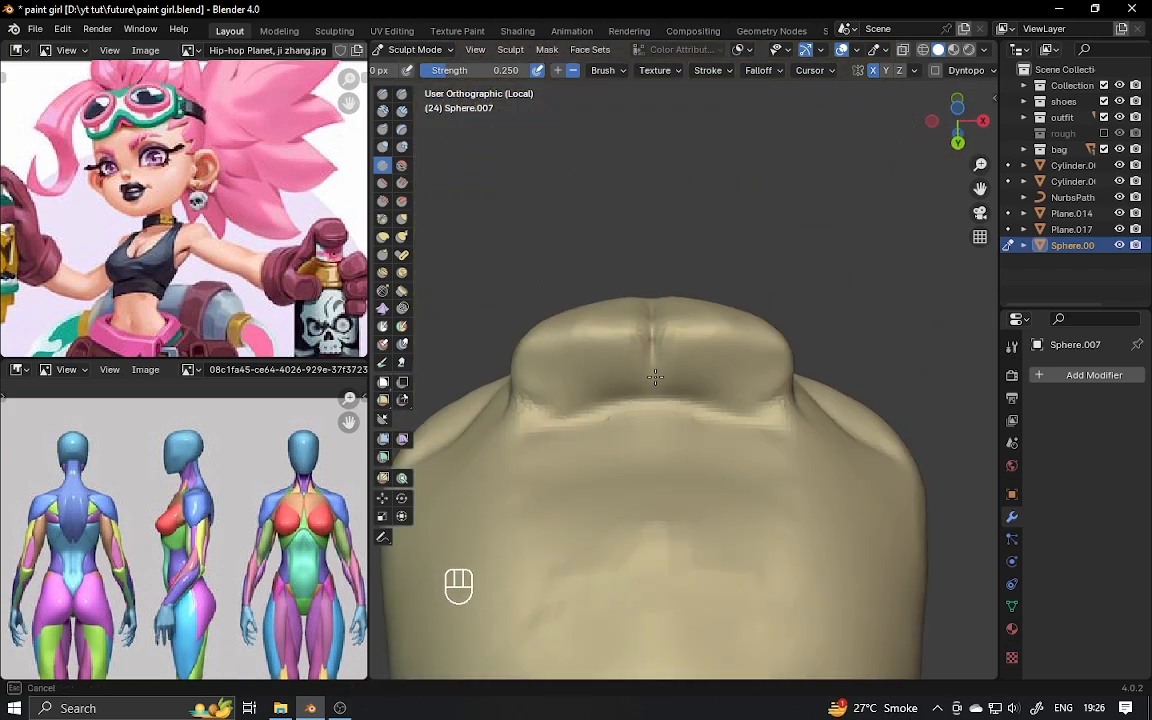
pyautogui.hotkey('ctrl', 'r')
pyautogui.keyDown('alt'); pyautogui.moveTo(679, 363); pyautogui.dragTo(652, 357, button='middle'); pyautogui.keyUp('alt')
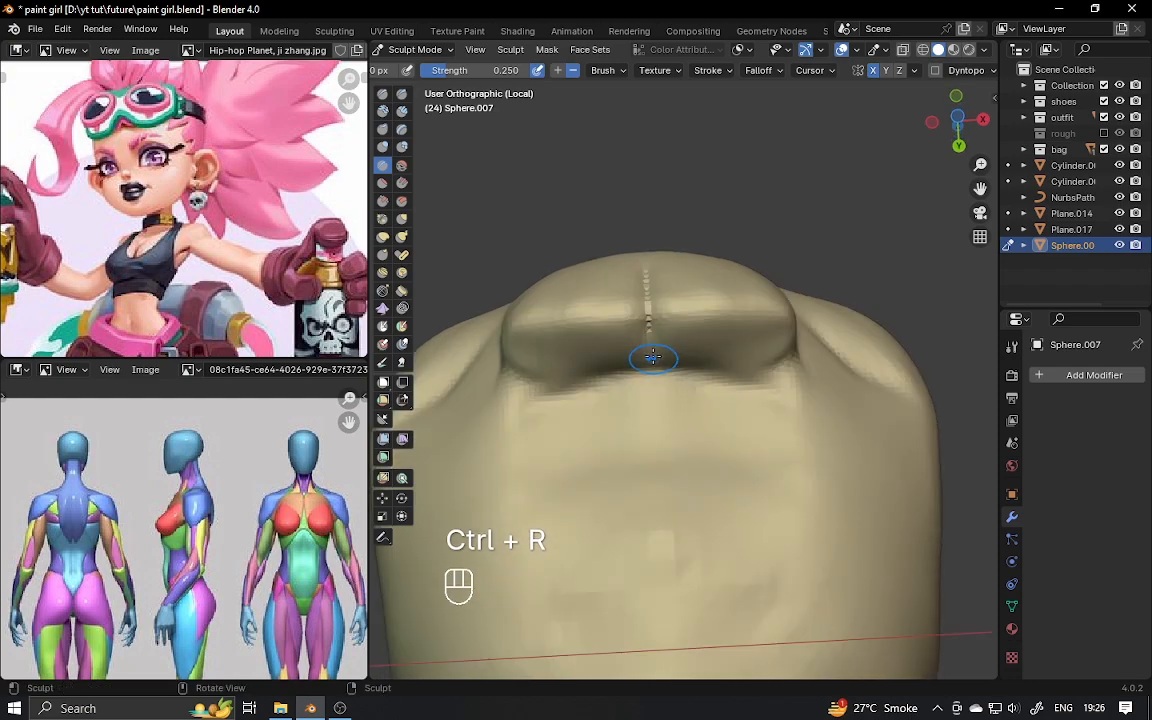
pyautogui.moveTo(649, 303); pyautogui.dragTo(649, 398, button='middle')
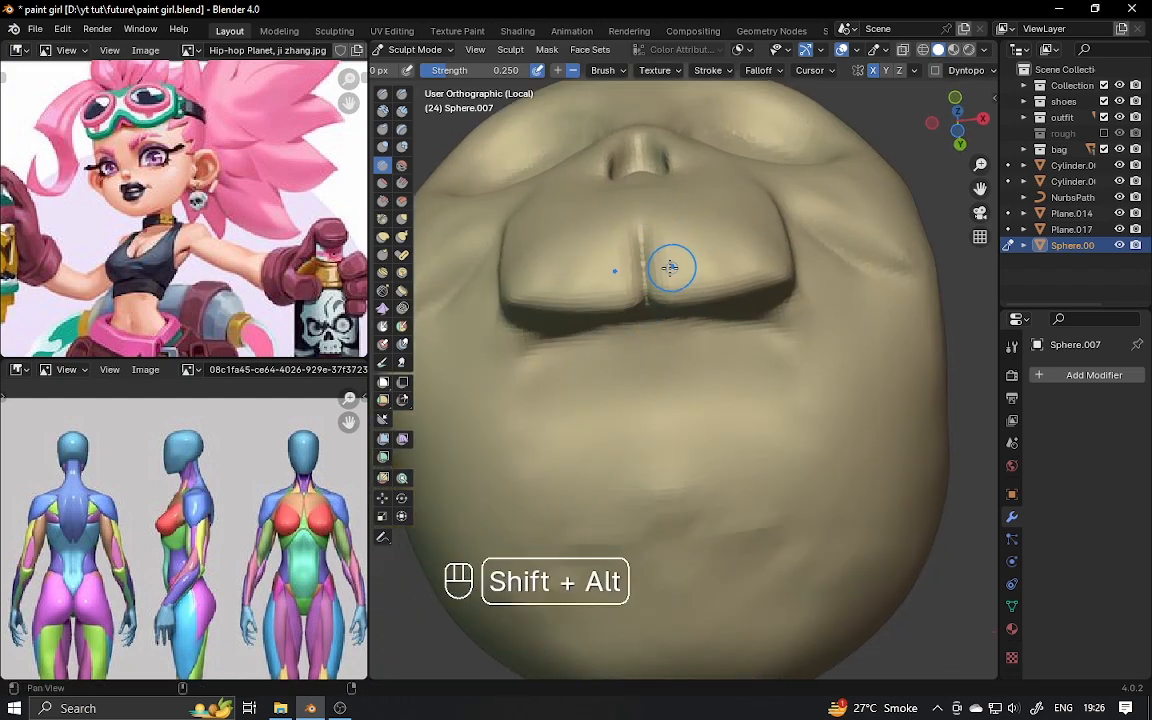
# Carve the side tooth grooves across the jaw's front and underside with mirrored Crease strokes.
pyautogui.keyDown('alt'); pyautogui.keyDown('shift'); pyautogui.moveTo(711, 268); pyautogui.dragTo(690, 251, button='middle'); pyautogui.keyUp('shift'); pyautogui.keyUp('alt')
pyautogui.moveTo(679, 227); pyautogui.dragTo(683, 242)
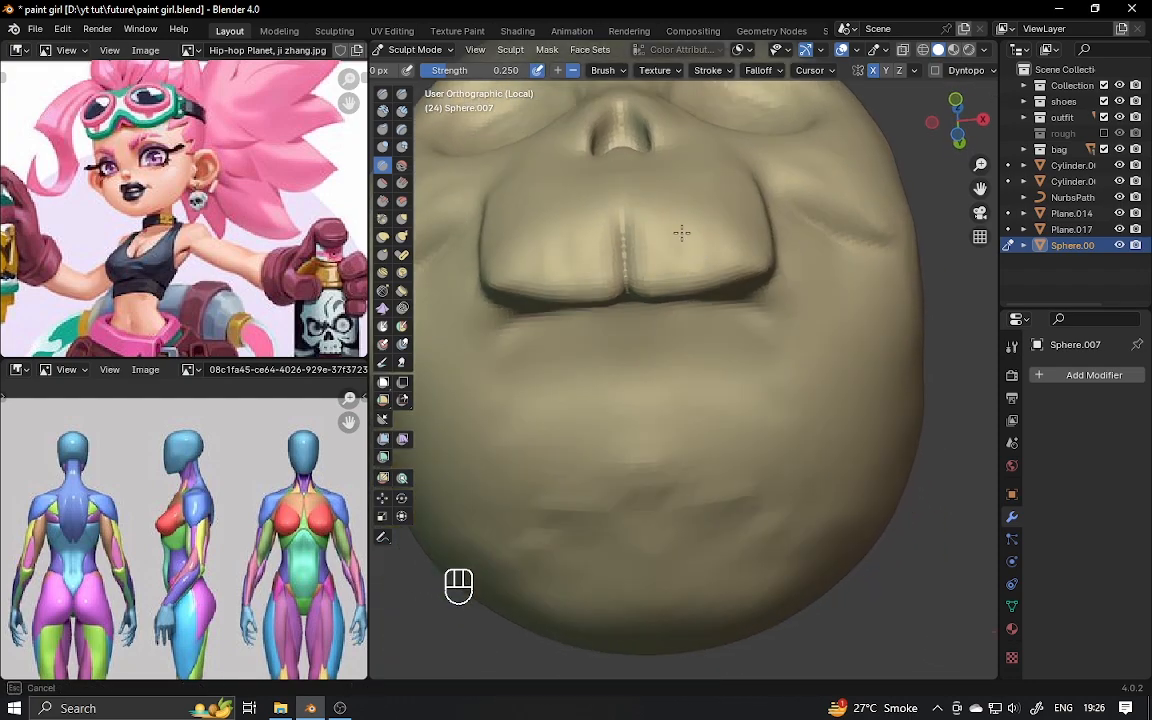
pyautogui.keyDown('alt'); pyautogui.moveTo(697, 292); pyautogui.dragTo(684, 320, button='middle'); pyautogui.keyUp('alt')
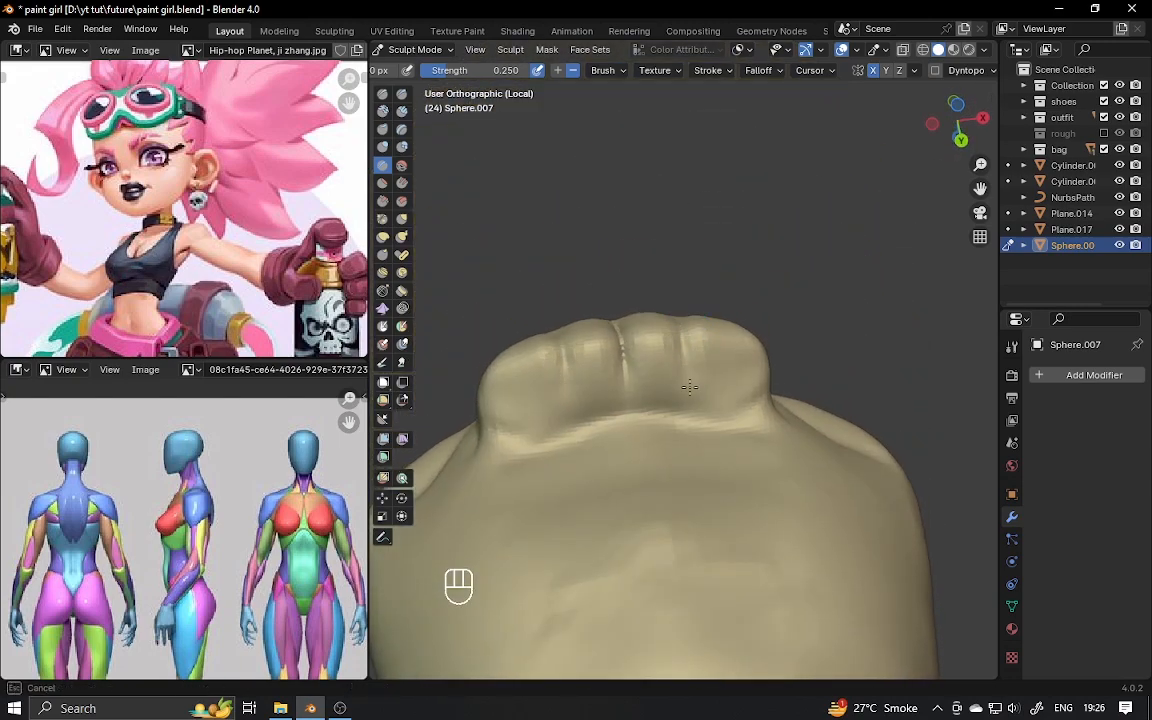
pyautogui.moveTo(683, 362); pyautogui.dragTo(683, 352)
pyautogui.moveTo(692, 303); pyautogui.dragTo(685, 312, button='middle')
pyautogui.moveTo(685, 312)
pyautogui.mouseDown()
pyautogui.moveTo(679, 237)
pyautogui.moveTo(674, 329)
pyautogui.moveTo(689, 326)
pyautogui.mouseUp()
pyautogui.moveTo(686, 292)
pyautogui.keyDown('alt'); pyautogui.mouseDown(button='middle')
pyautogui.moveTo(659, 330)
pyautogui.moveTo(730, 305)
pyautogui.mouseUp(button='middle'); pyautogui.keyUp('alt')
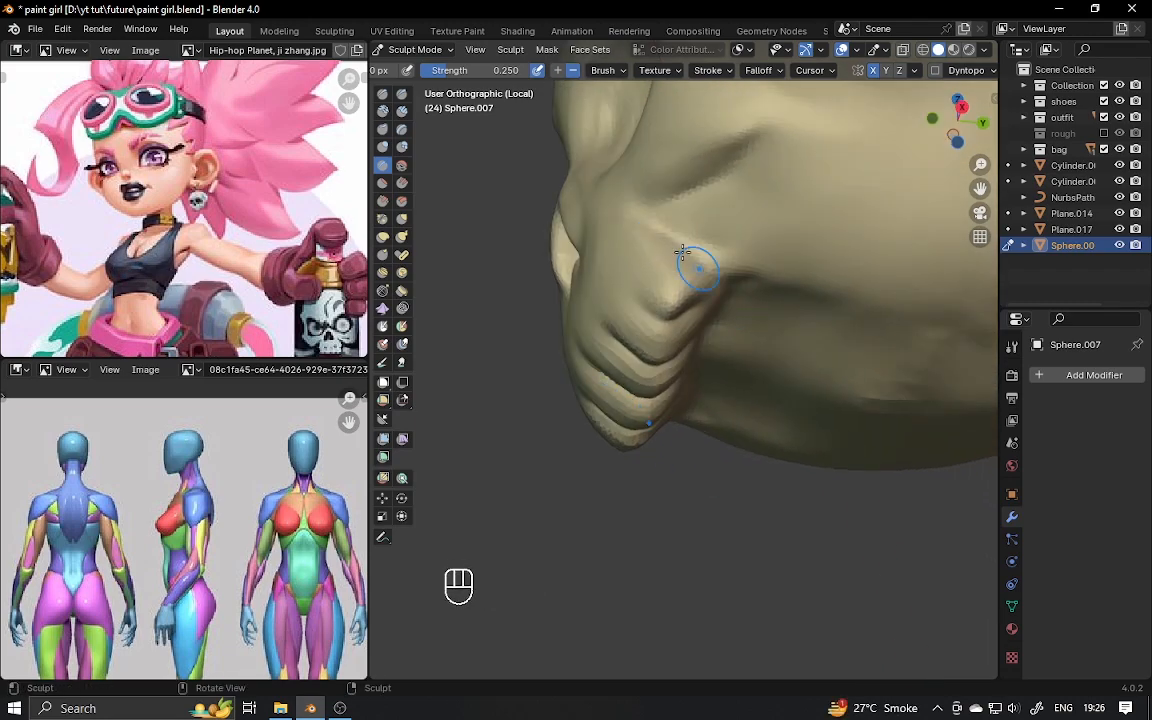
pyautogui.moveTo(682, 252)
pyautogui.keyDown('alt'); pyautogui.mouseDown(button='middle')
pyautogui.moveTo(723, 316)
pyautogui.moveTo(592, 303)
pyautogui.moveTo(639, 270)
pyautogui.moveTo(597, 249)
pyautogui.moveTo(653, 237)
pyautogui.mouseUp(button='middle'); pyautogui.keyUp('alt')
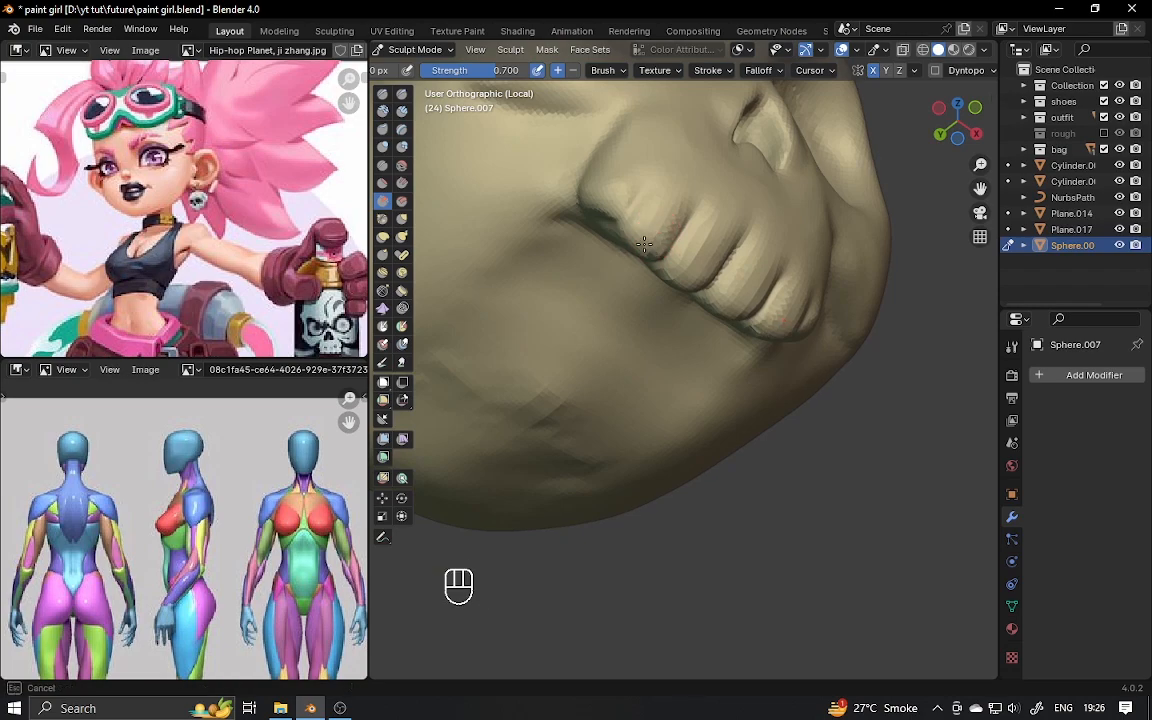
# Remesh the skull and flatten the faces and lower edges of the teeth with a resized Scrape brush.
pyautogui.hotkey('ctrl', 'r')
pyautogui.keyDown('alt'); pyautogui.moveTo(700, 188); pyautogui.dragTo(699, 234, button='middle'); pyautogui.keyUp('alt')
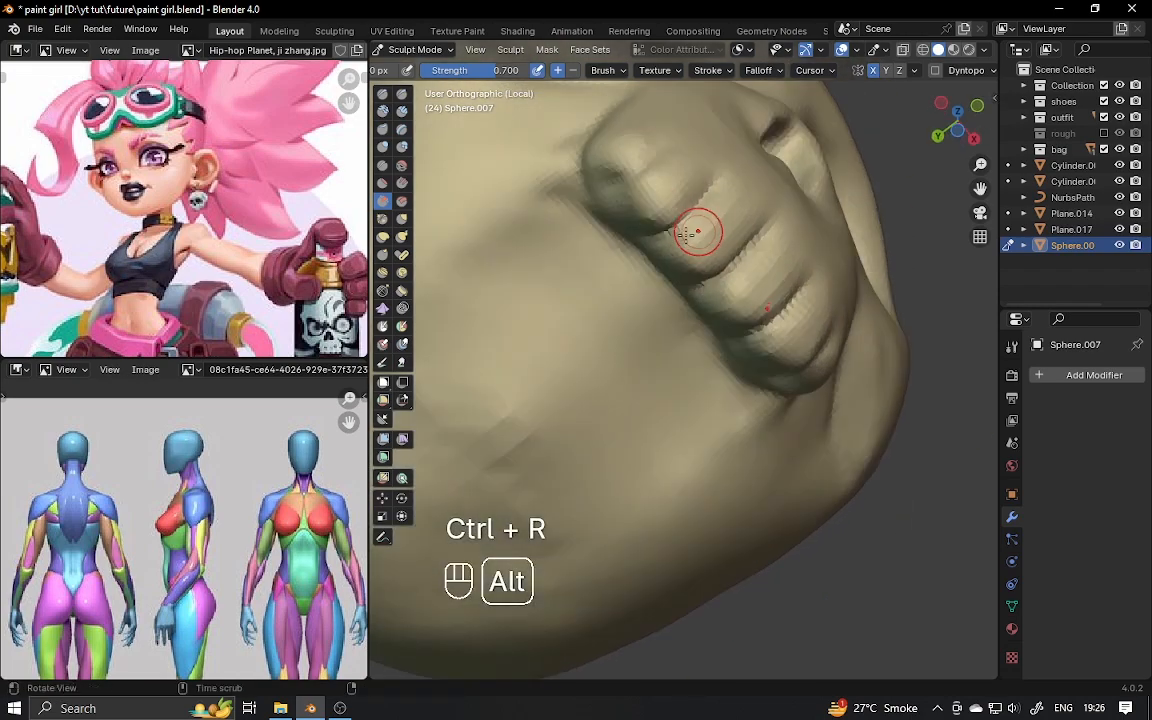
pyautogui.press('f')
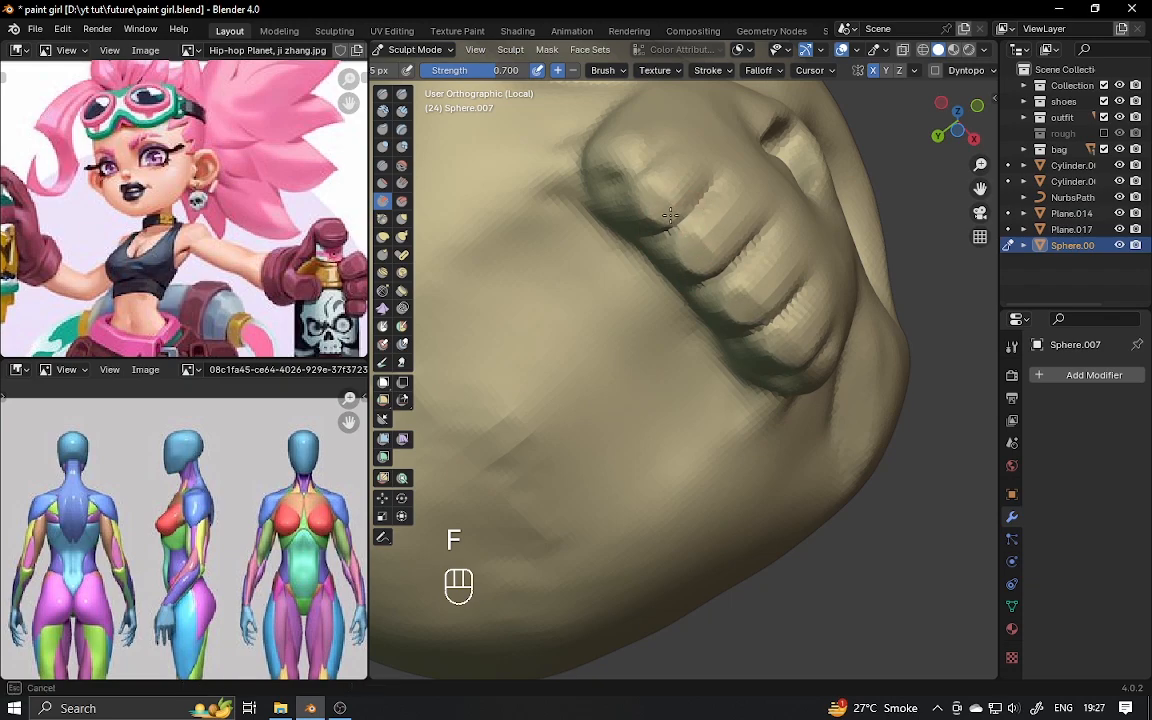
pyautogui.moveTo(614, 134)
pyautogui.keyDown('alt'); pyautogui.mouseDown(button='middle')
pyautogui.moveTo(655, 206)
pyautogui.moveTo(663, 290)
pyautogui.moveTo(700, 277)
pyautogui.moveTo(578, 280)
pyautogui.moveTo(667, 291)
pyautogui.mouseUp(button='middle'); pyautogui.keyUp('alt')
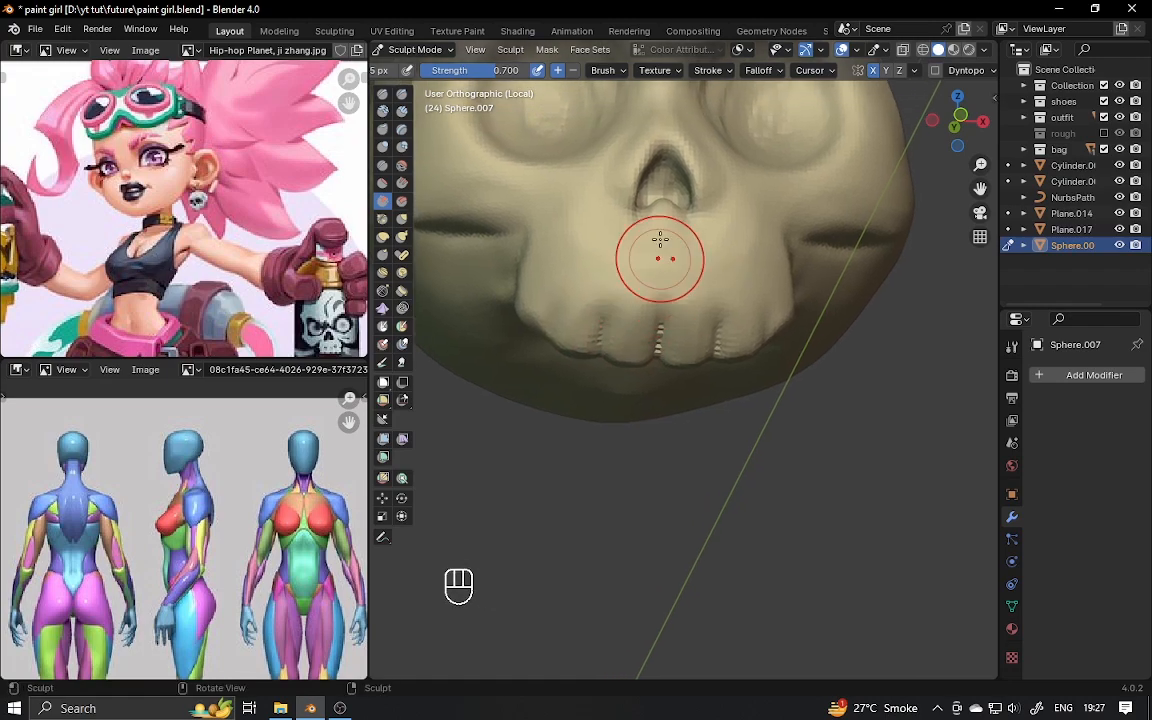
# Inspect the skull's teeth, face, sides and cranium from several angles.
pyautogui.moveTo(660, 240)
pyautogui.keyDown('alt'); pyautogui.keyDown('shift'); pyautogui.mouseDown(button='middle')
pyautogui.moveTo(666, 250)
pyautogui.moveTo(604, 329)
pyautogui.moveTo(580, 337)
pyautogui.moveTo(588, 347)
pyautogui.moveTo(613, 337)
pyautogui.moveTo(640, 355)
pyautogui.moveTo(645, 385)
pyautogui.mouseUp(button='middle'); pyautogui.keyUp('shift'); pyautogui.keyUp('alt')
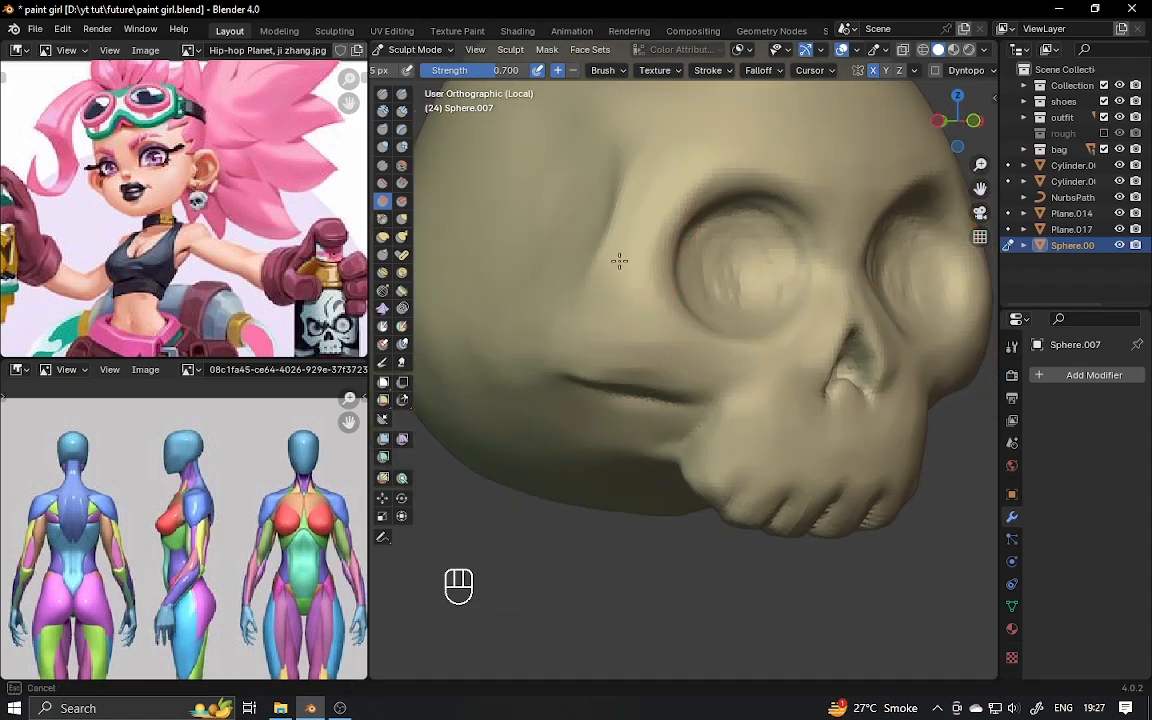
pyautogui.keyDown('ctrl'); pyautogui.keyDown('alt'); pyautogui.moveTo(671, 163); pyautogui.dragTo(702, 208, button='middle'); pyautogui.keyUp('alt'); pyautogui.keyUp('ctrl')
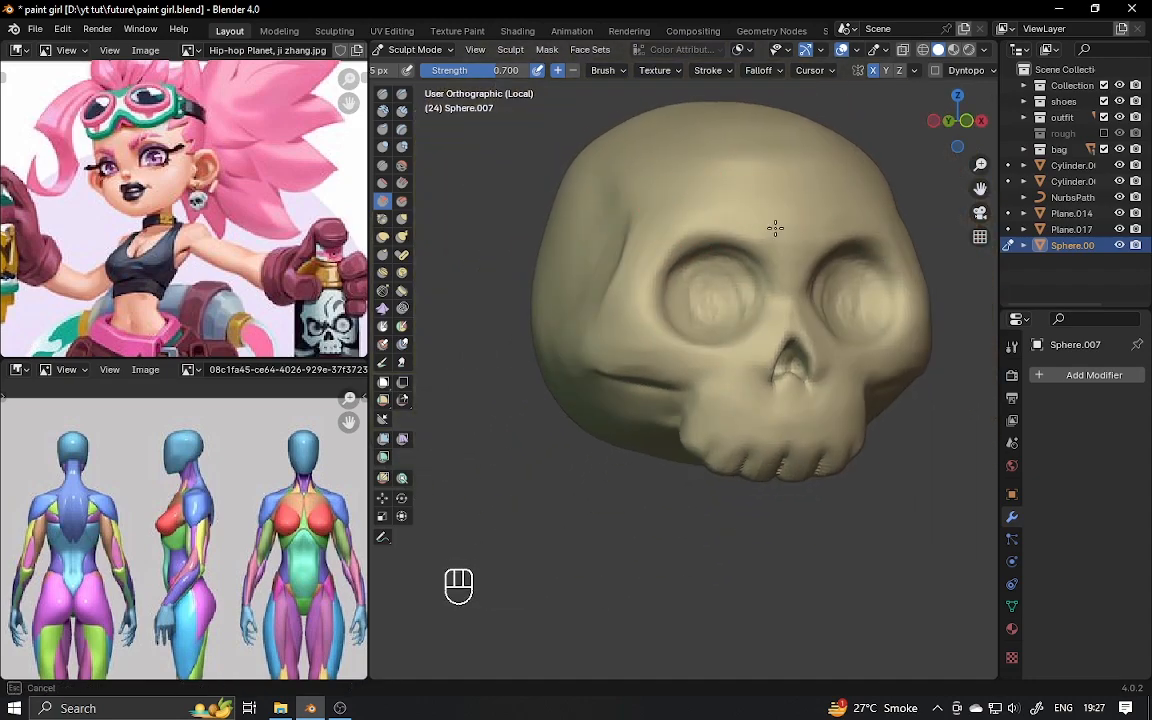
pyautogui.keyDown('alt'); pyautogui.keyDown('shift'); pyautogui.moveTo(794, 226); pyautogui.dragTo(717, 243); pyautogui.keyUp('shift'); pyautogui.keyUp('alt')
pyautogui.keyDown('ctrl'); pyautogui.keyDown('alt'); pyautogui.moveTo(717, 243); pyautogui.dragTo(731, 314); pyautogui.keyUp('alt'); pyautogui.keyUp('ctrl')
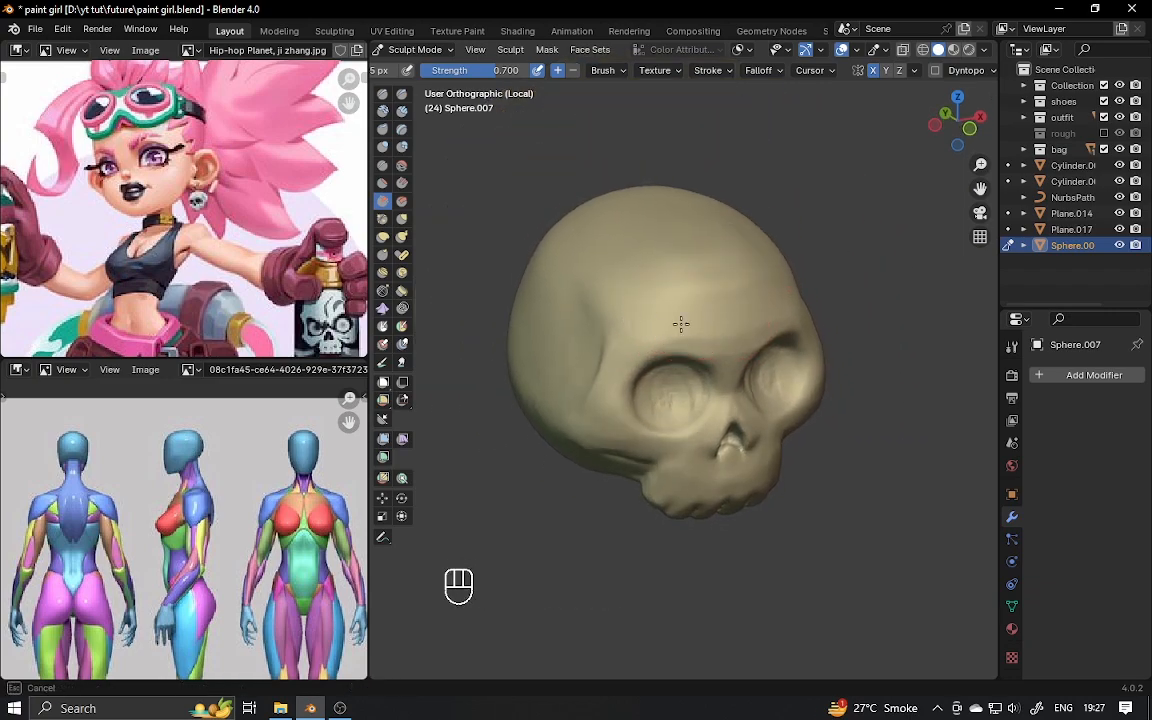
pyautogui.moveTo(681, 323); pyautogui.dragTo(695, 244, button='middle')
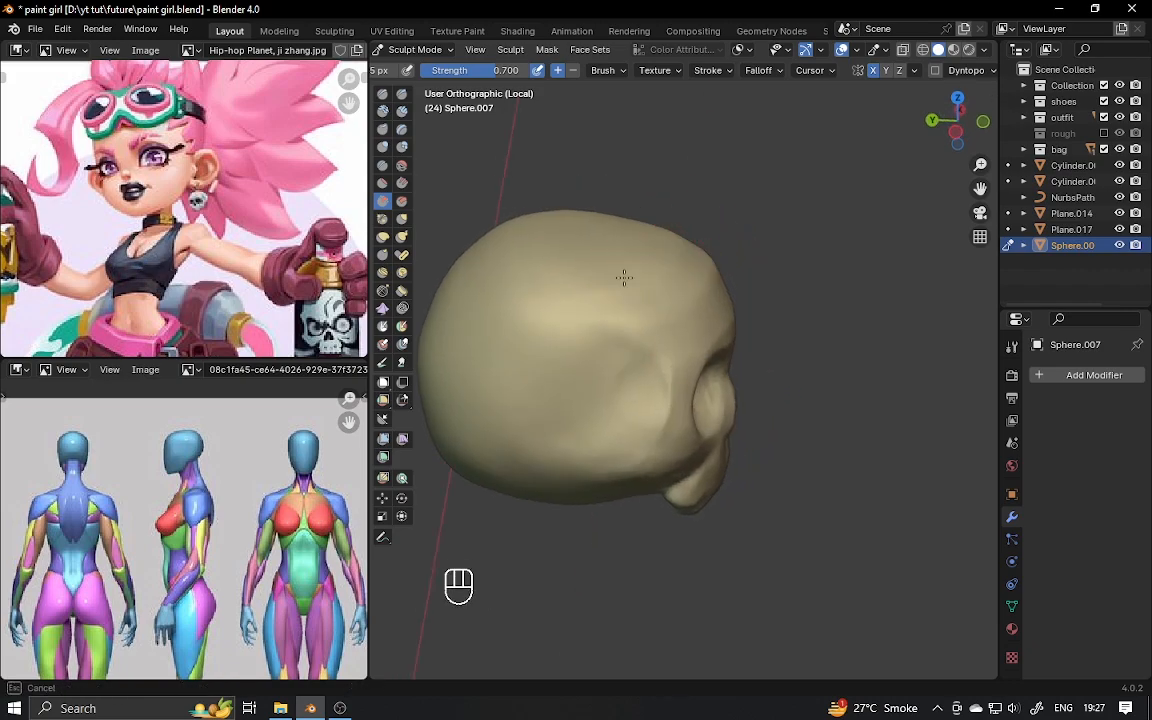
pyautogui.moveTo(595, 270)
pyautogui.keyDown('alt'); pyautogui.mouseDown()
pyautogui.moveTo(658, 231)
pyautogui.moveTo(601, 340)
pyautogui.moveTo(598, 308)
pyautogui.mouseUp(); pyautogui.keyUp('alt')
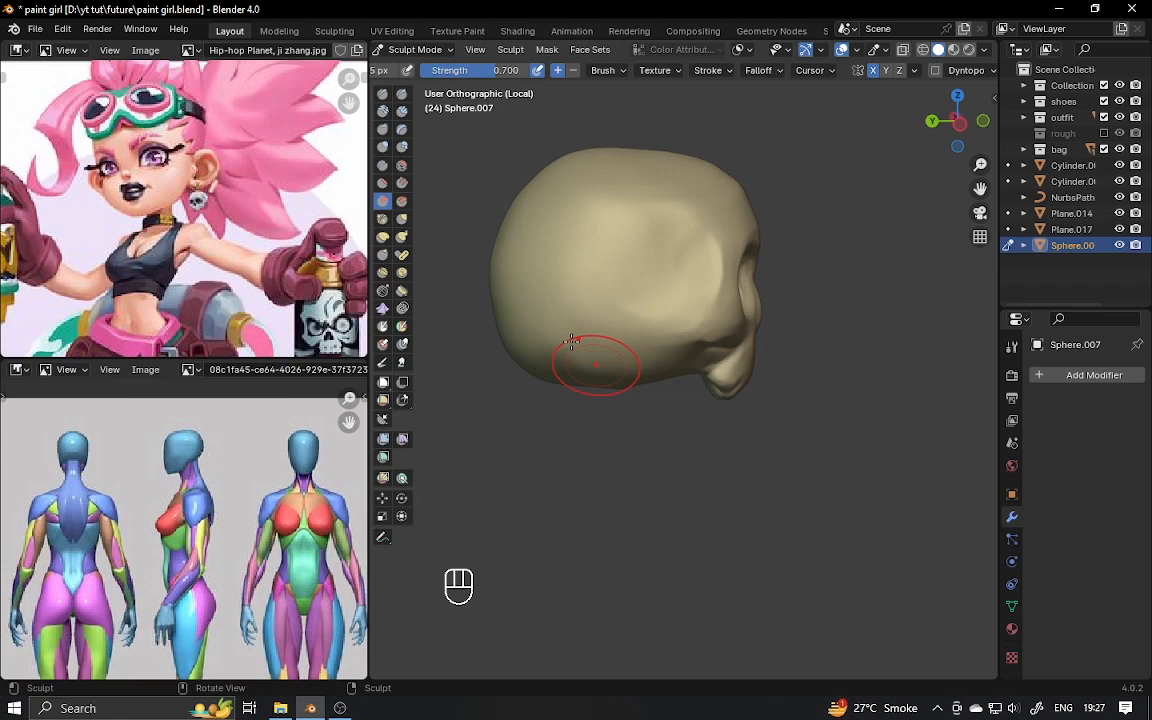
pyautogui.moveTo(584, 362)
pyautogui.keyDown('alt'); pyautogui.mouseDown()
pyautogui.moveTo(666, 303)
pyautogui.moveTo(630, 275)
pyautogui.moveTo(624, 323)
pyautogui.moveTo(598, 363)
pyautogui.mouseUp(); pyautogui.keyUp('alt')
pyautogui.moveTo(553, 321)
pyautogui.keyDown('alt'); pyautogui.mouseDown()
pyautogui.moveTo(689, 267)
pyautogui.moveTo(666, 332)
pyautogui.moveTo(697, 290)
pyautogui.moveTo(667, 357)
pyautogui.moveTo(672, 282)
pyautogui.mouseUp(); pyautogui.keyUp('alt')
pyautogui.moveTo(672, 282)
pyautogui.keyDown('alt'); pyautogui.keyDown('shift'); pyautogui.mouseDown()
pyautogui.moveTo(679, 301)
pyautogui.moveTo(645, 292)
pyautogui.mouseUp(); pyautogui.keyUp('shift'); pyautogui.keyUp('alt')
# Build up a raised hanging bump on the crown of the skull with Clay Strips, remeshing and smoothing it.
pyautogui.click(402, 112)
pyautogui.keyDown('alt'); pyautogui.moveTo(589, 198); pyautogui.dragTo(616, 266); pyautogui.keyUp('alt')
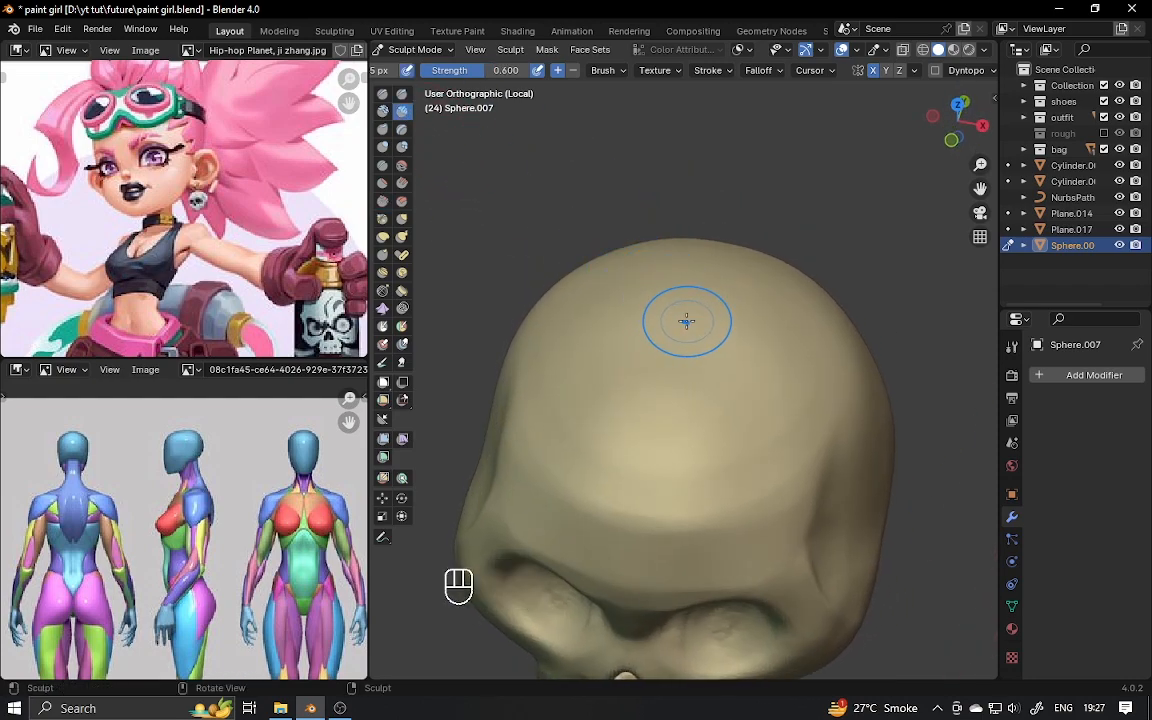
pyautogui.moveTo(688, 342)
pyautogui.keyDown('alt'); pyautogui.mouseDown()
pyautogui.moveTo(702, 342)
pyautogui.moveTo(671, 345)
pyautogui.mouseUp(); pyautogui.keyUp('alt')
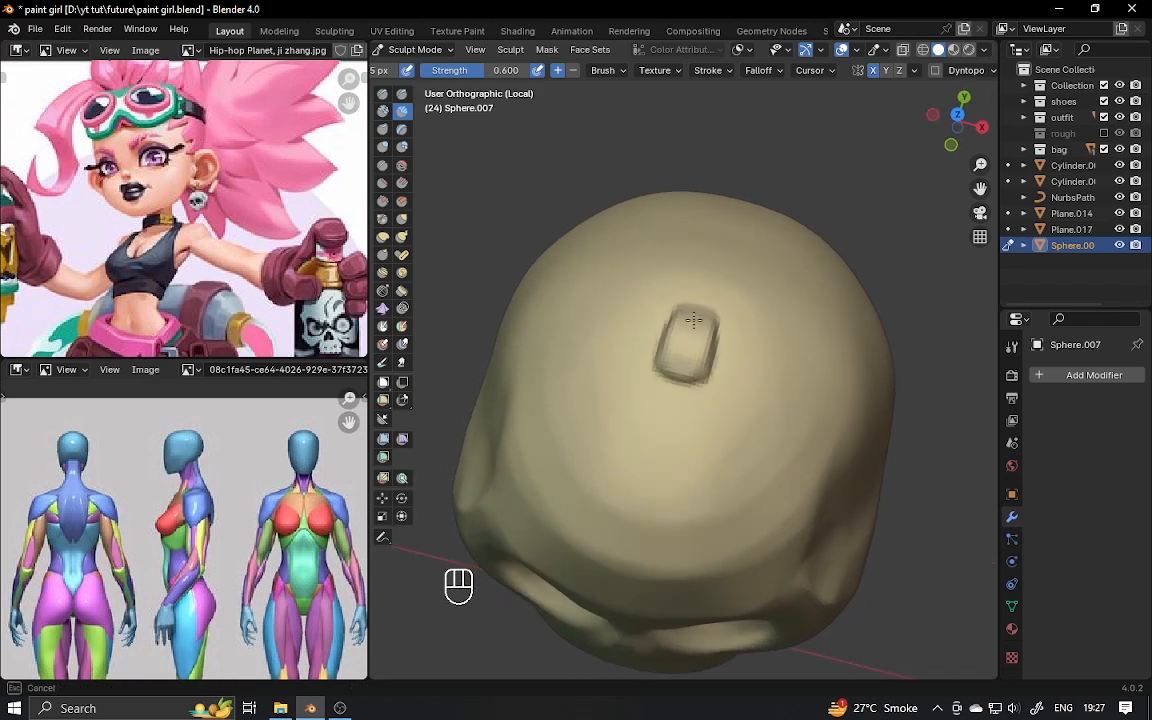
pyautogui.moveTo(693, 320)
pyautogui.keyDown('alt'); pyautogui.mouseDown()
pyautogui.moveTo(700, 330)
pyautogui.moveTo(690, 300)
pyautogui.moveTo(672, 322)
pyautogui.mouseUp(); pyautogui.keyUp('alt')
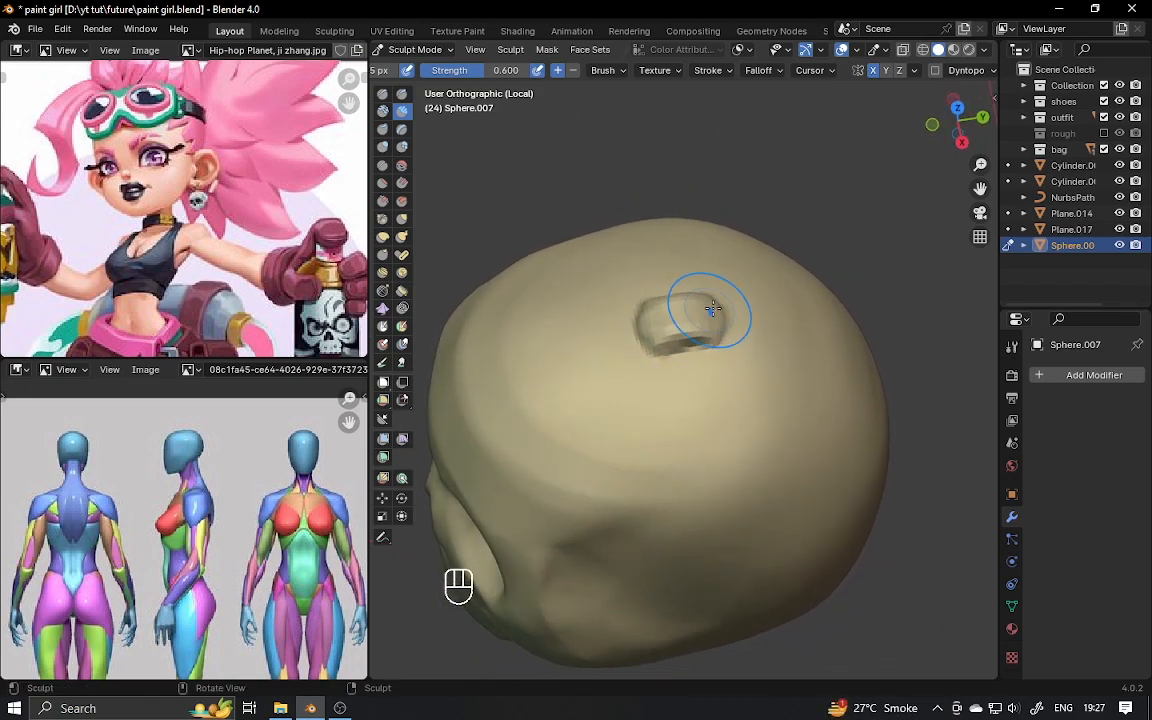
pyautogui.hotkey('ctrl', 'r')
pyautogui.keyDown('alt'); pyautogui.moveTo(684, 309); pyautogui.dragTo(671, 343); pyautogui.keyUp('alt')
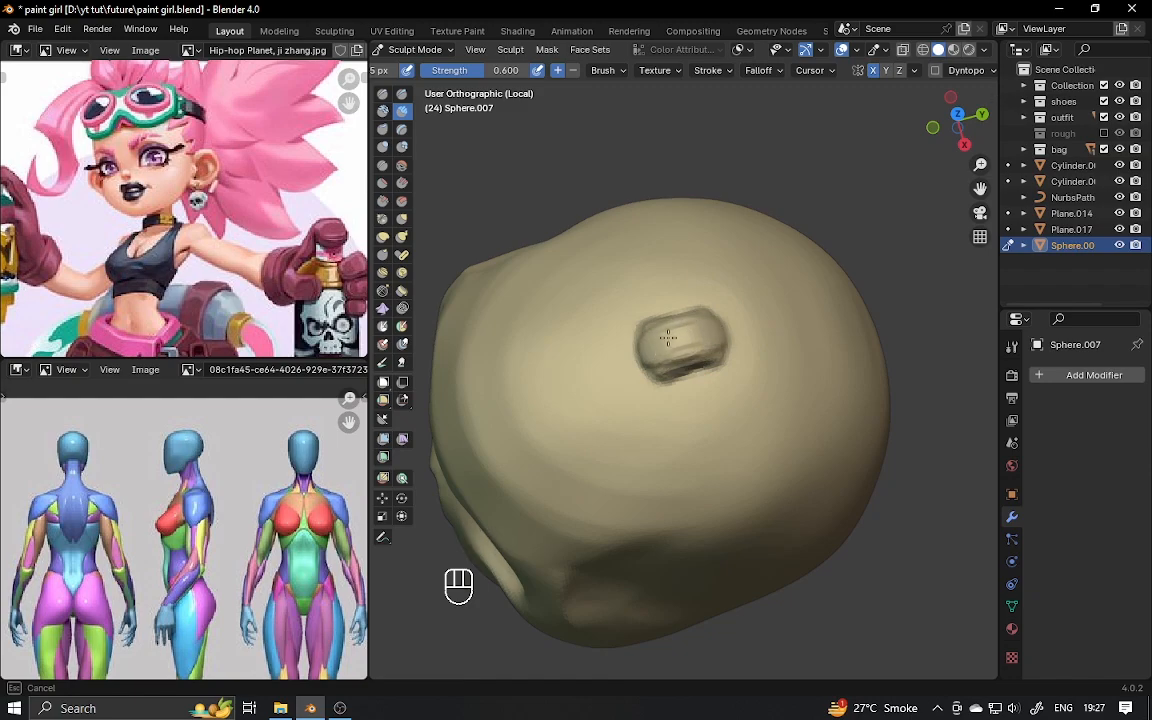
pyautogui.moveTo(655, 345)
pyautogui.keyDown('alt'); pyautogui.mouseDown()
pyautogui.moveTo(674, 339)
pyautogui.moveTo(671, 248)
pyautogui.moveTo(753, 276)
pyautogui.mouseUp(); pyautogui.keyUp('alt')
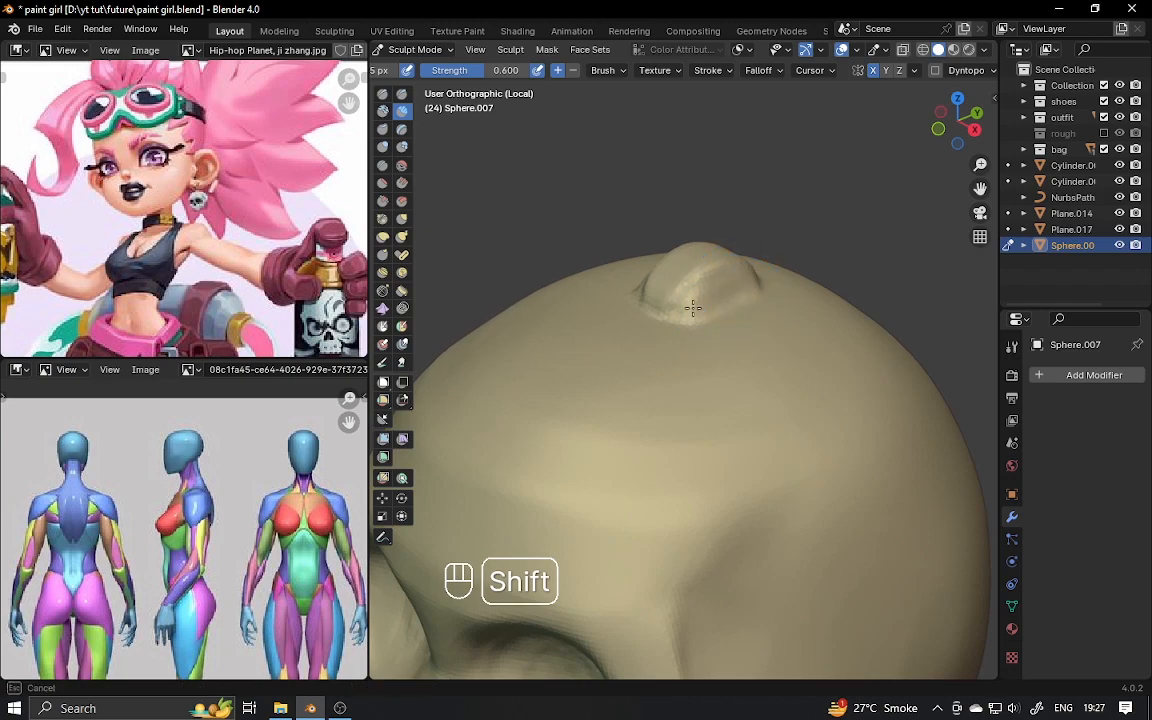
pyautogui.moveTo(693, 309)
pyautogui.keyDown('alt'); pyautogui.mouseDown()
pyautogui.moveTo(797, 329)
pyautogui.moveTo(688, 246)
pyautogui.mouseUp(); pyautogui.keyUp('alt')
# Hollow both sides of the crown bump into a loop with Draw Sharp and shape it with the Grab brush.
pyautogui.click(401, 94)
pyautogui.moveTo(688, 246)
pyautogui.keyDown('alt'); pyautogui.mouseDown()
pyautogui.moveTo(730, 267)
pyautogui.moveTo(743, 303)
pyautogui.moveTo(669, 319)
pyautogui.moveTo(725, 334)
pyautogui.moveTo(649, 349)
pyautogui.moveTo(710, 334)
pyautogui.moveTo(693, 287)
pyautogui.moveTo(812, 275)
pyautogui.moveTo(667, 263)
pyautogui.moveTo(720, 240)
pyautogui.mouseUp(); pyautogui.keyUp('alt')
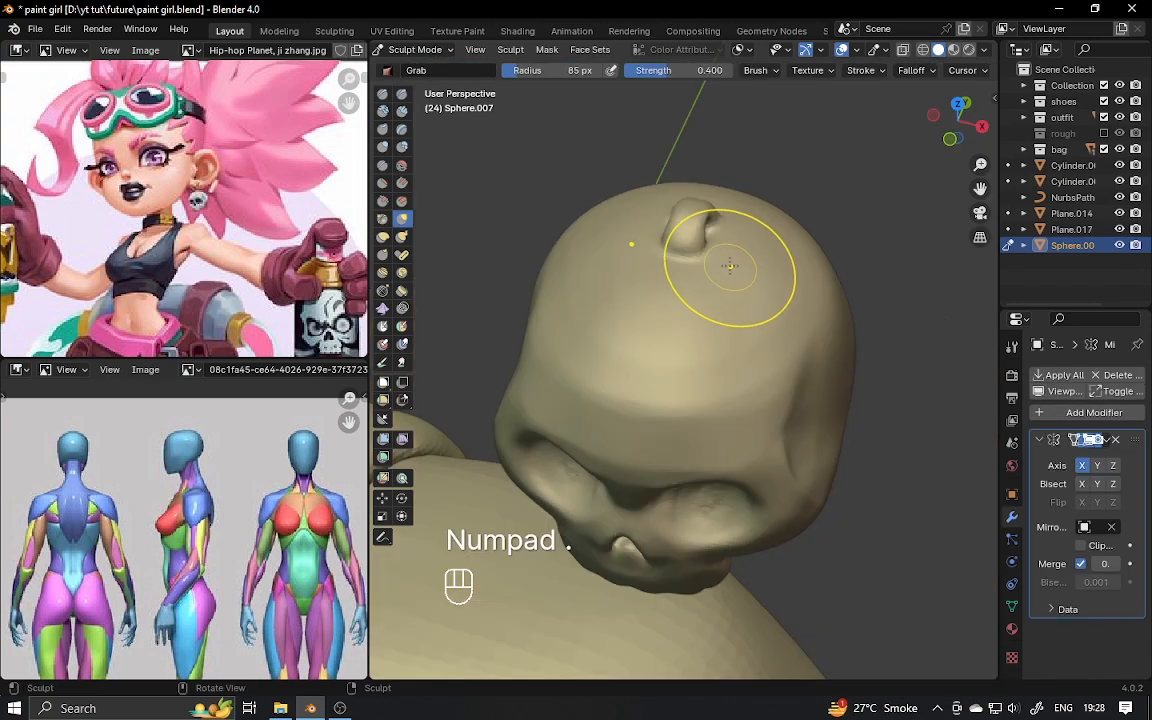
pyautogui.keyDown('alt'); pyautogui.keyDown('shift'); pyautogui.moveTo(733, 270); pyautogui.dragTo(699, 406); pyautogui.keyUp('shift'); pyautogui.keyUp('alt')
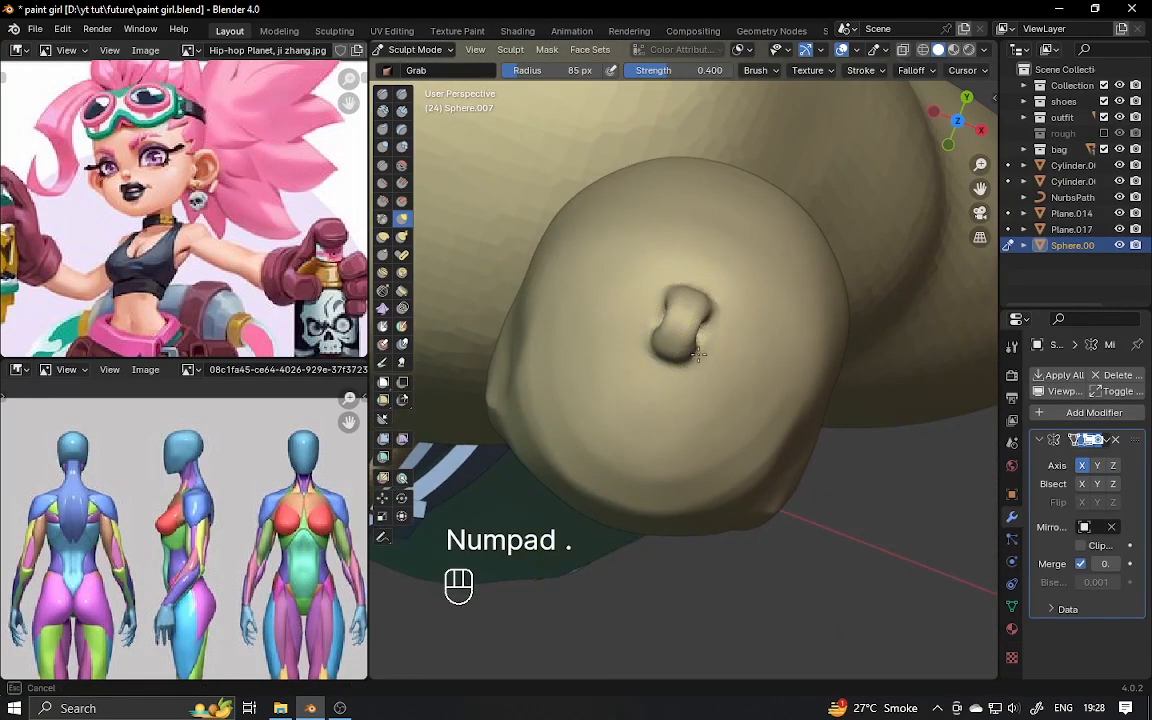
pyautogui.moveTo(698, 360)
pyautogui.mouseDown()
pyautogui.moveTo(714, 320)
pyautogui.moveTo(684, 383)
pyautogui.mouseUp()
pyautogui.moveTo(715, 334)
pyautogui.keyDown('alt'); pyautogui.mouseDown()
pyautogui.moveTo(694, 226)
pyautogui.moveTo(673, 265)
pyautogui.moveTo(652, 232)
pyautogui.mouseUp(); pyautogui.keyUp('alt')
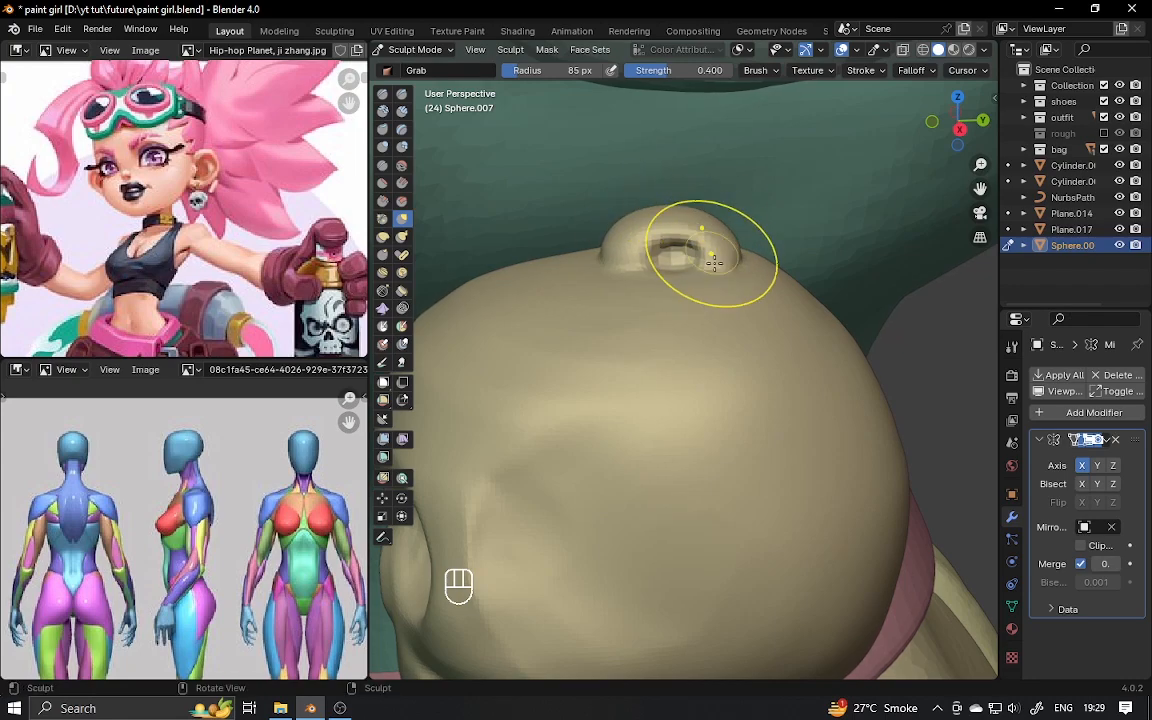
# Refine the outline and opening of the hanging loop with the Grab brush and remesh the skull.
pyautogui.moveTo(714, 263)
pyautogui.keyDown('ctrl'); pyautogui.keyDown('alt'); pyautogui.mouseDown()
pyautogui.moveTo(749, 267)
pyautogui.moveTo(760, 252)
pyautogui.moveTo(707, 257)
pyautogui.mouseUp(); pyautogui.keyUp('alt'); pyautogui.keyUp('ctrl')
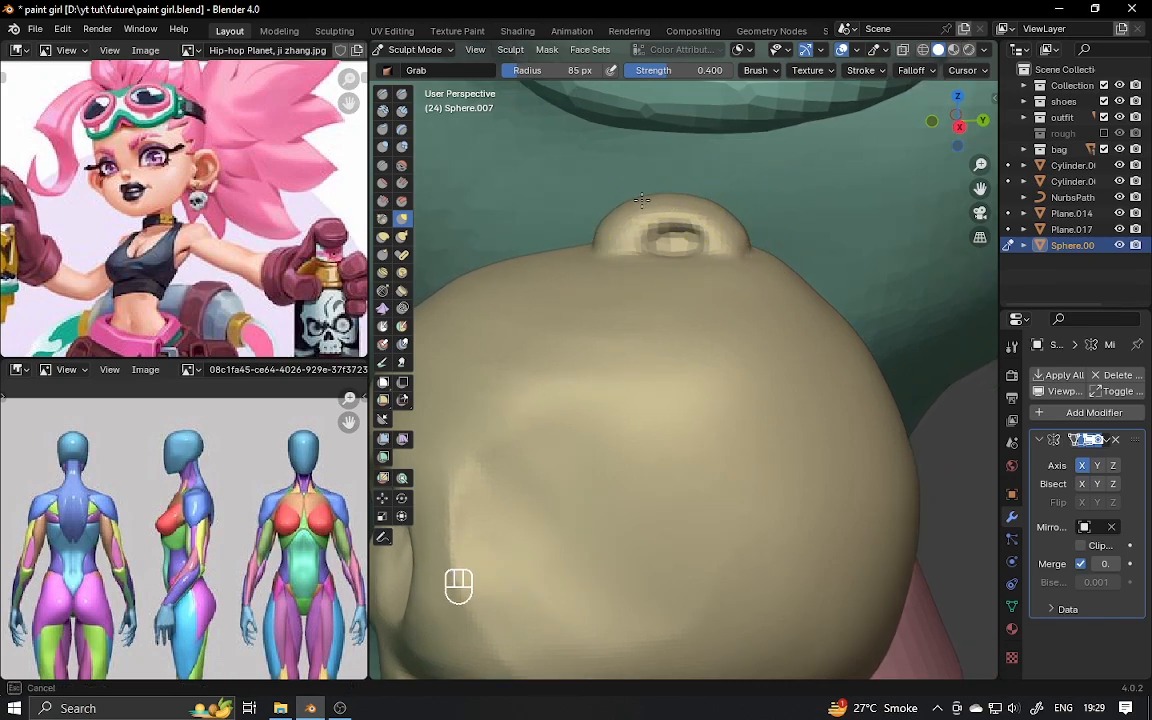
pyautogui.keyDown('ctrl'); pyautogui.keyDown('alt'); pyautogui.moveTo(630, 205); pyautogui.dragTo(832, 266); pyautogui.keyUp('alt'); pyautogui.keyUp('ctrl')
pyautogui.keyDown('alt'); pyautogui.moveTo(733, 260); pyautogui.dragTo(388, 124); pyautogui.keyUp('alt')
pyautogui.hotkey('ctrl', 'r')
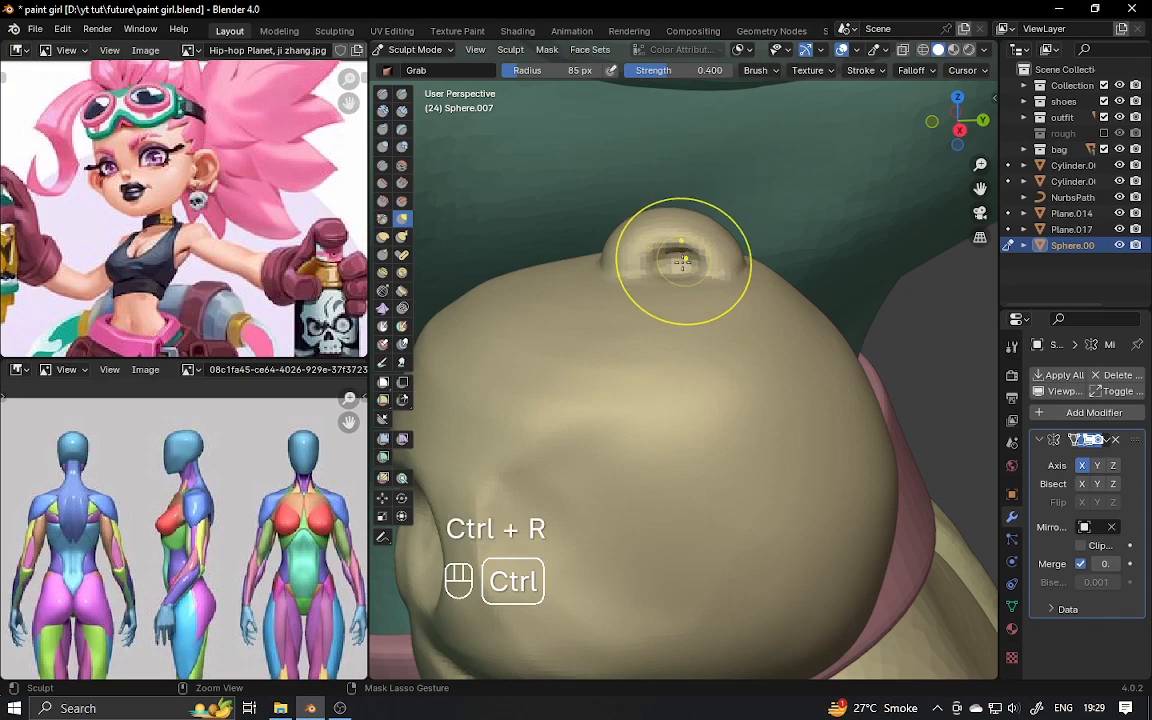
# Even out the rim around the hanging loop's hole using the Scrape brush with a 41 px radius.
pyautogui.keyDown('ctrl'); pyautogui.keyDown('alt'); pyautogui.moveTo(683, 314); pyautogui.dragTo(650, 226); pyautogui.keyUp('alt'); pyautogui.keyUp('ctrl')
pyautogui.click(383, 200)
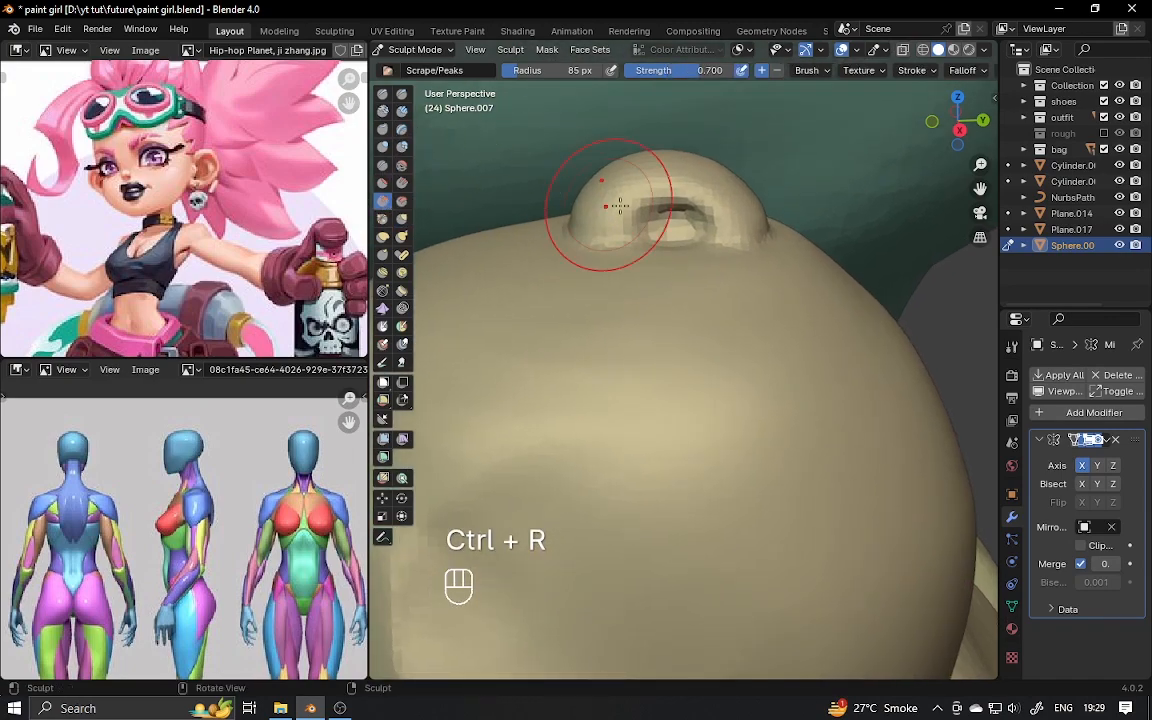
pyautogui.press('f')
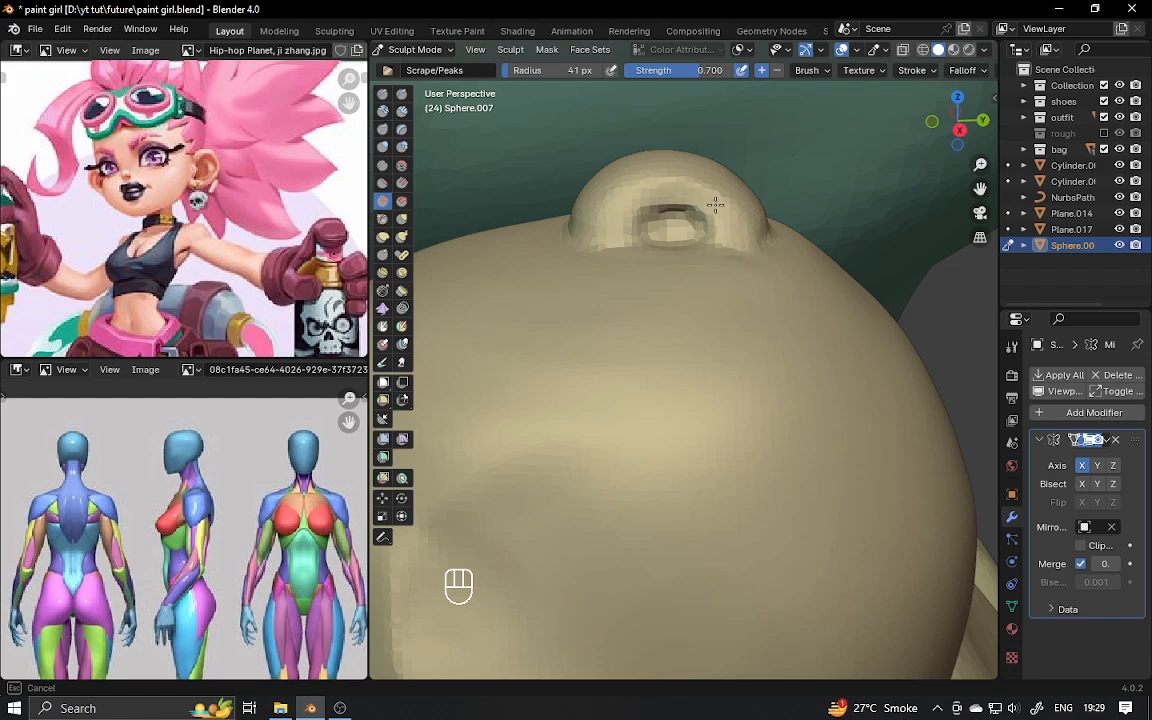
pyautogui.moveTo(715, 205); pyautogui.dragTo(719, 231)
pyautogui.moveTo(719, 231)
pyautogui.keyDown('alt'); pyautogui.mouseDown()
pyautogui.moveTo(681, 231)
pyautogui.moveTo(728, 249)
pyautogui.moveTo(719, 243)
pyautogui.mouseUp(); pyautogui.keyUp('alt')
pyautogui.moveTo(719, 243)
pyautogui.keyDown('alt'); pyautogui.mouseDown()
pyautogui.moveTo(754, 266)
pyautogui.moveTo(700, 216)
pyautogui.moveTo(702, 264)
pyautogui.moveTo(697, 249)
pyautogui.moveTo(627, 234)
pyautogui.moveTo(678, 220)
pyautogui.moveTo(670, 198)
pyautogui.mouseUp(); pyautogui.keyUp('alt')
# Deepen and sharpen the hanging loop's hole with Draw Sharp strokes and save the file.
pyautogui.click(401, 94)
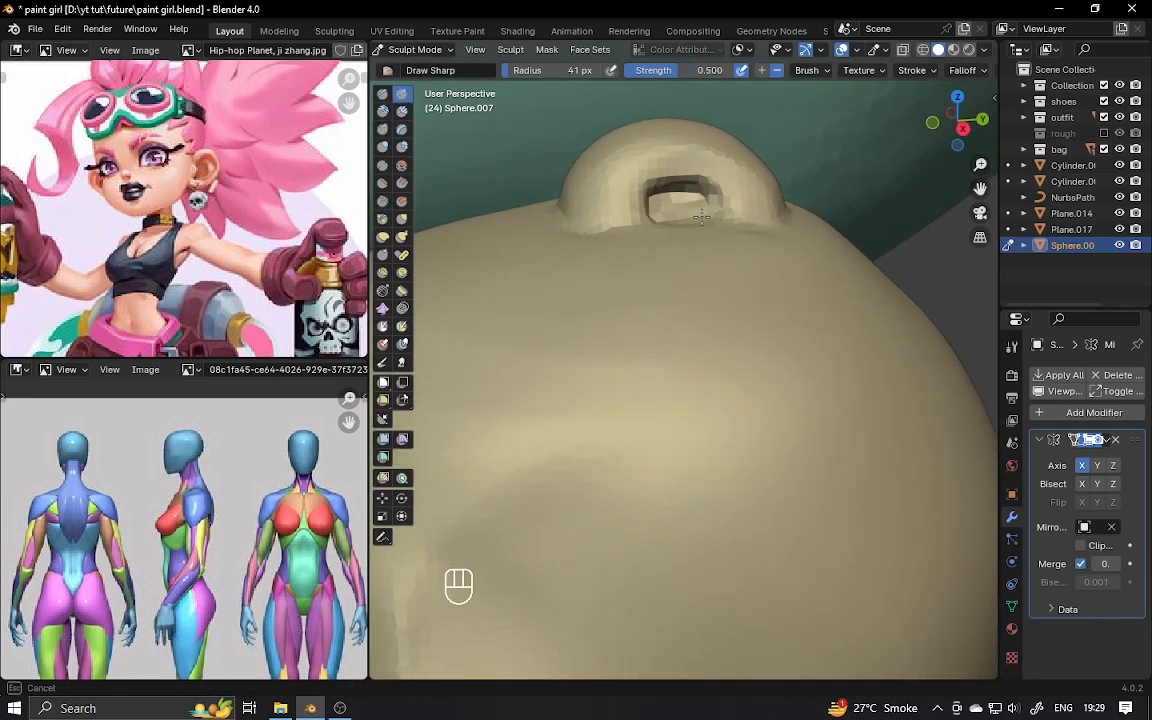
pyautogui.moveTo(679, 196)
pyautogui.mouseDown()
pyautogui.moveTo(779, 141)
pyautogui.moveTo(807, 224)
pyautogui.mouseUp()
pyautogui.hotkey('ctrl', 's')
# Switch the finished skull from Sculpt Mode to Object Mode.
pyautogui.hotkey('ctrl', 'Tab')
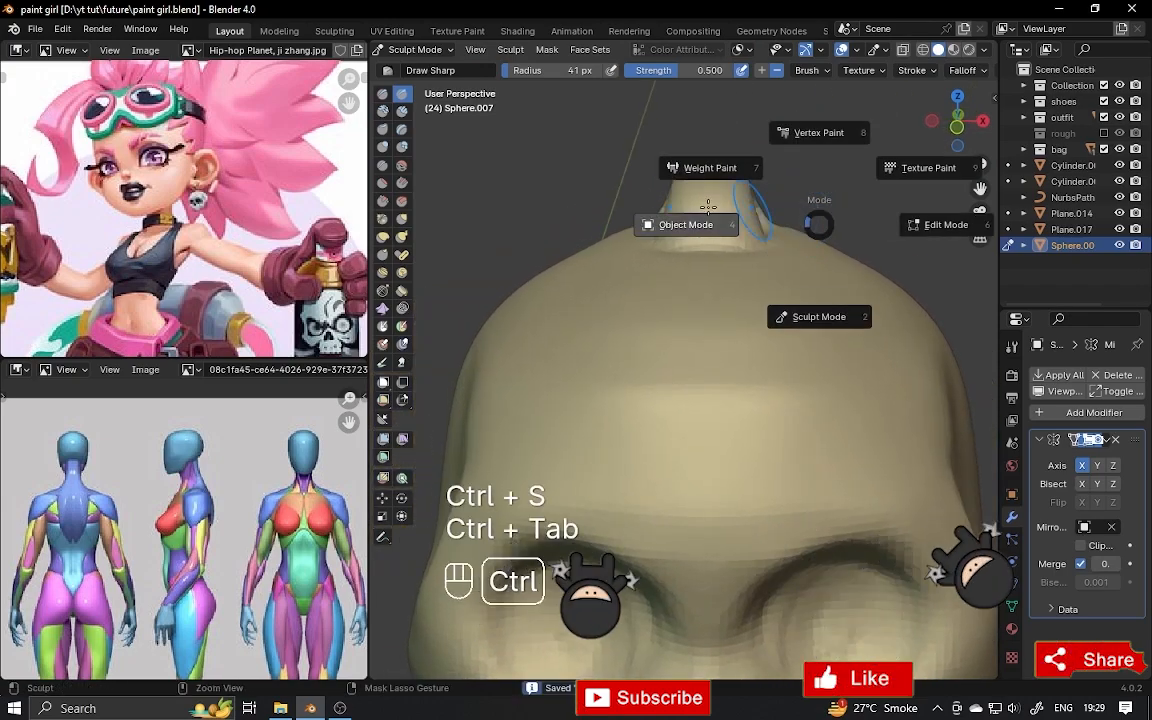
pyautogui.click(689, 252)
pyautogui.keyDown('ctrl'); pyautogui.keyDown('alt'); pyautogui.moveTo(689, 252); pyautogui.dragTo(733, 350); pyautogui.keyUp('alt'); pyautogui.keyUp('ctrl')
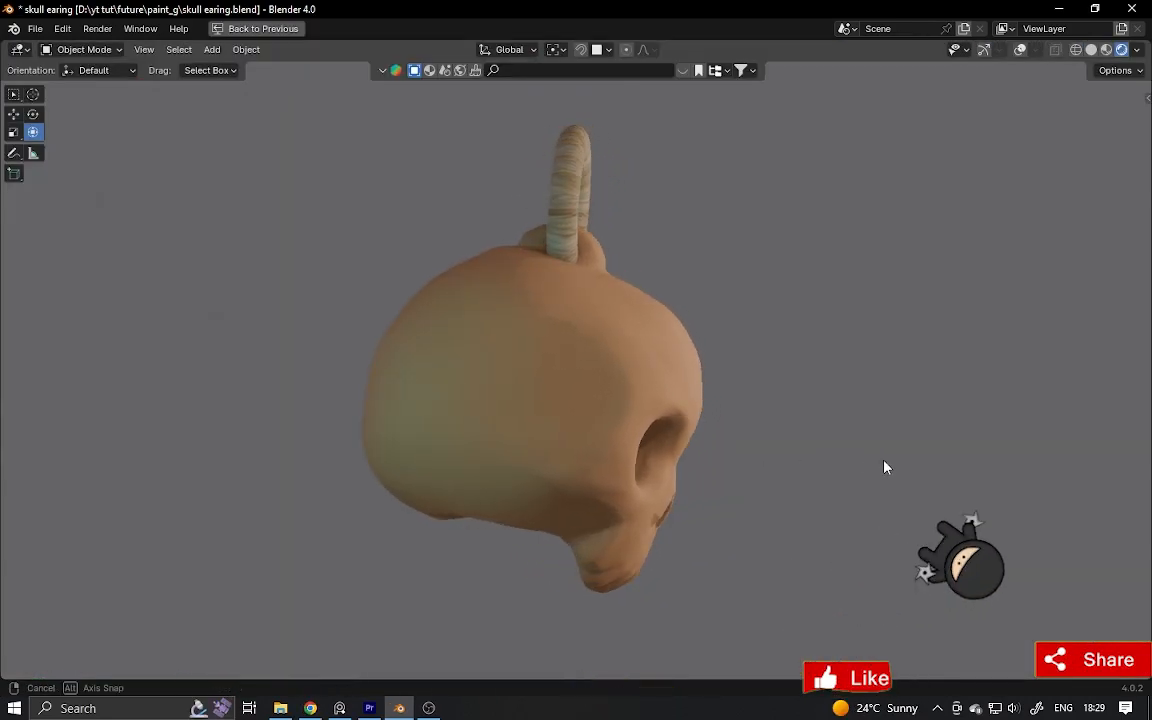